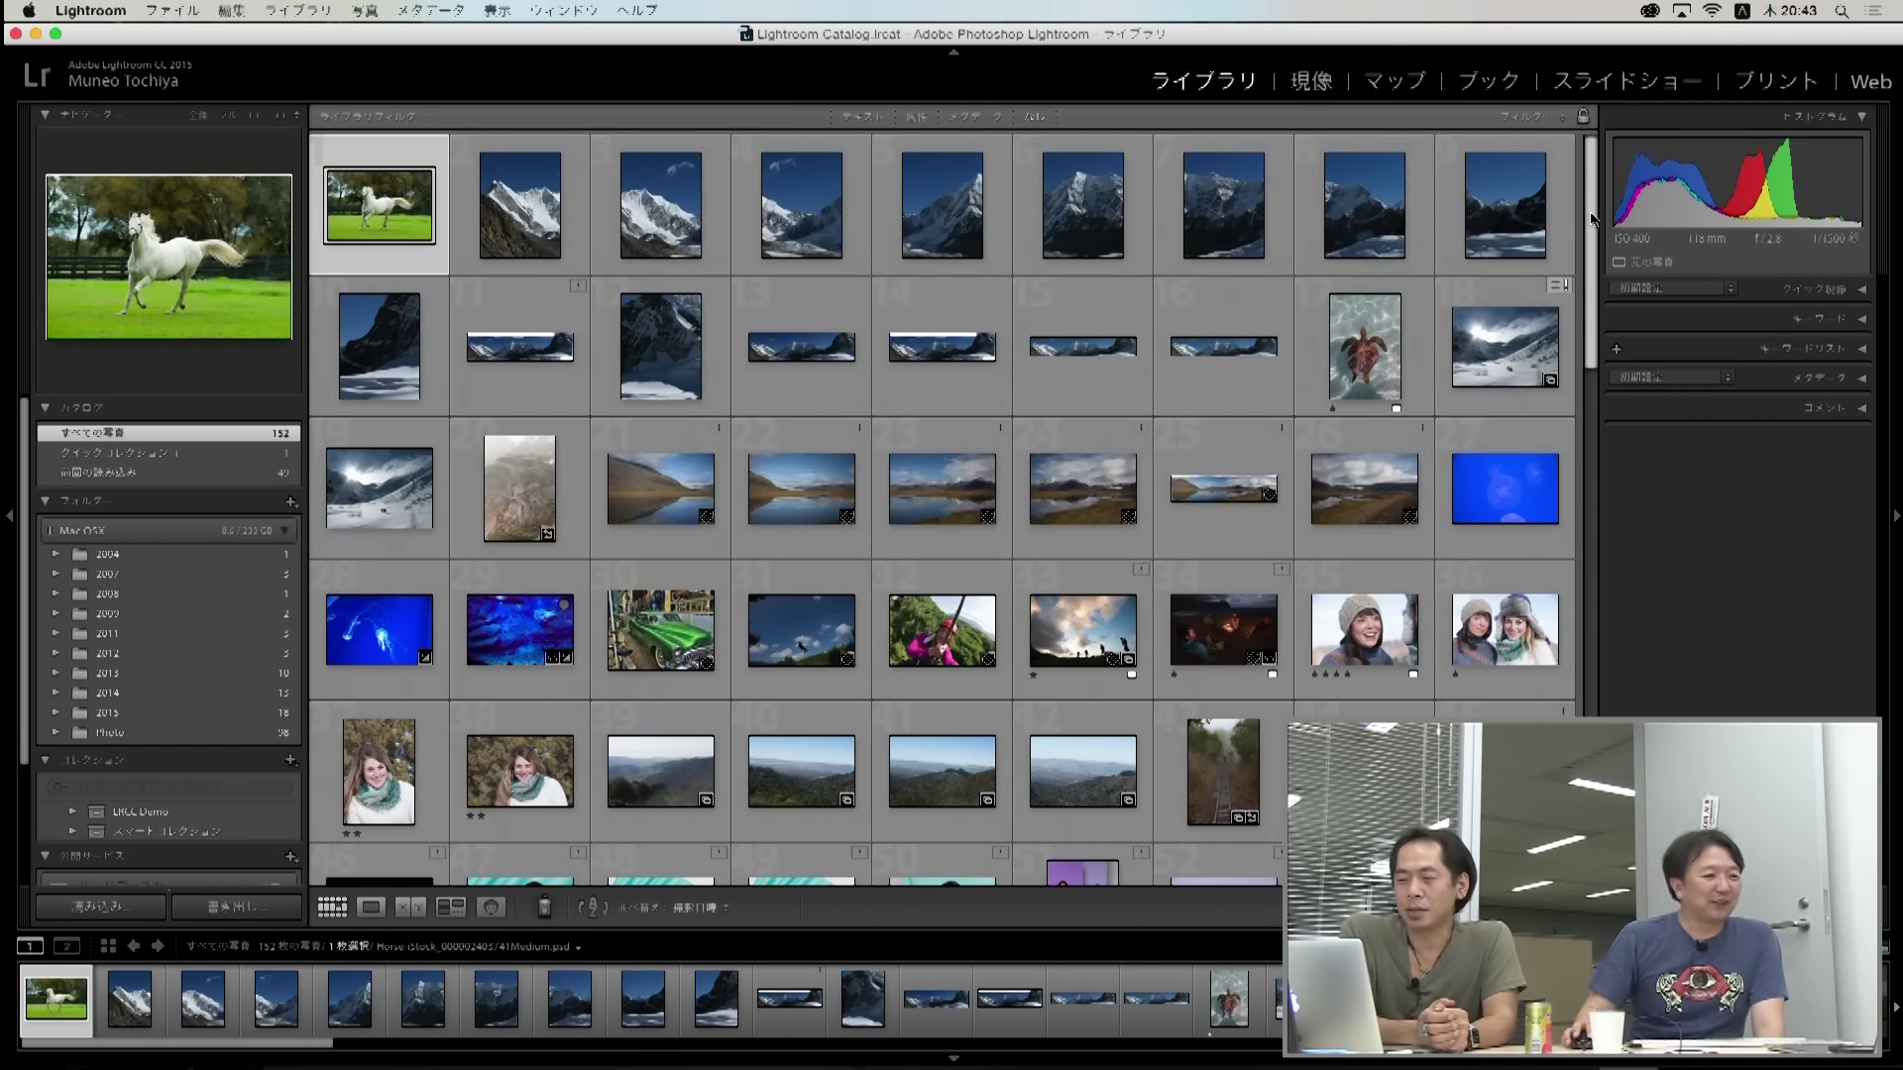
Step: Select the campfire photo in the Lightroom library, send it to Photoshop, and switch over
scroll(1592, 219, down, 3)
click(1223, 445)
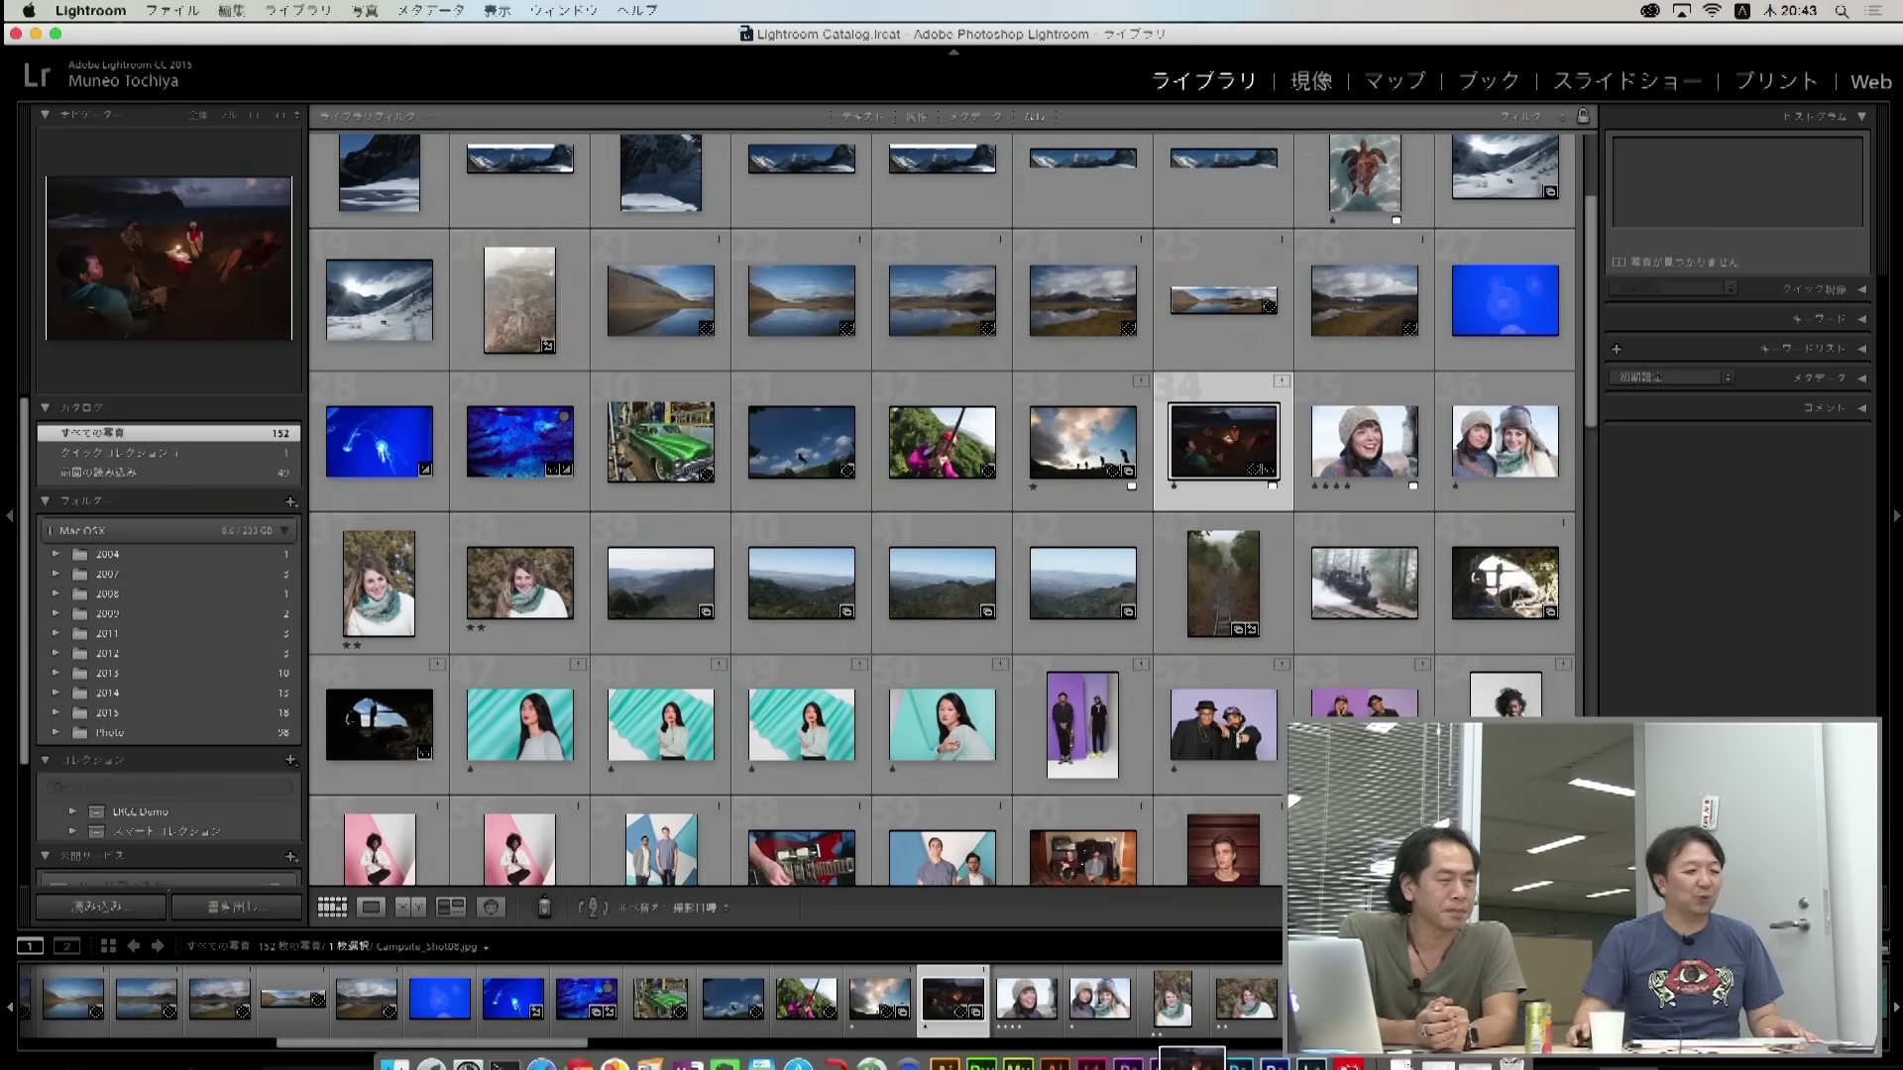
drag(1239, 1058, 1240, 1060)
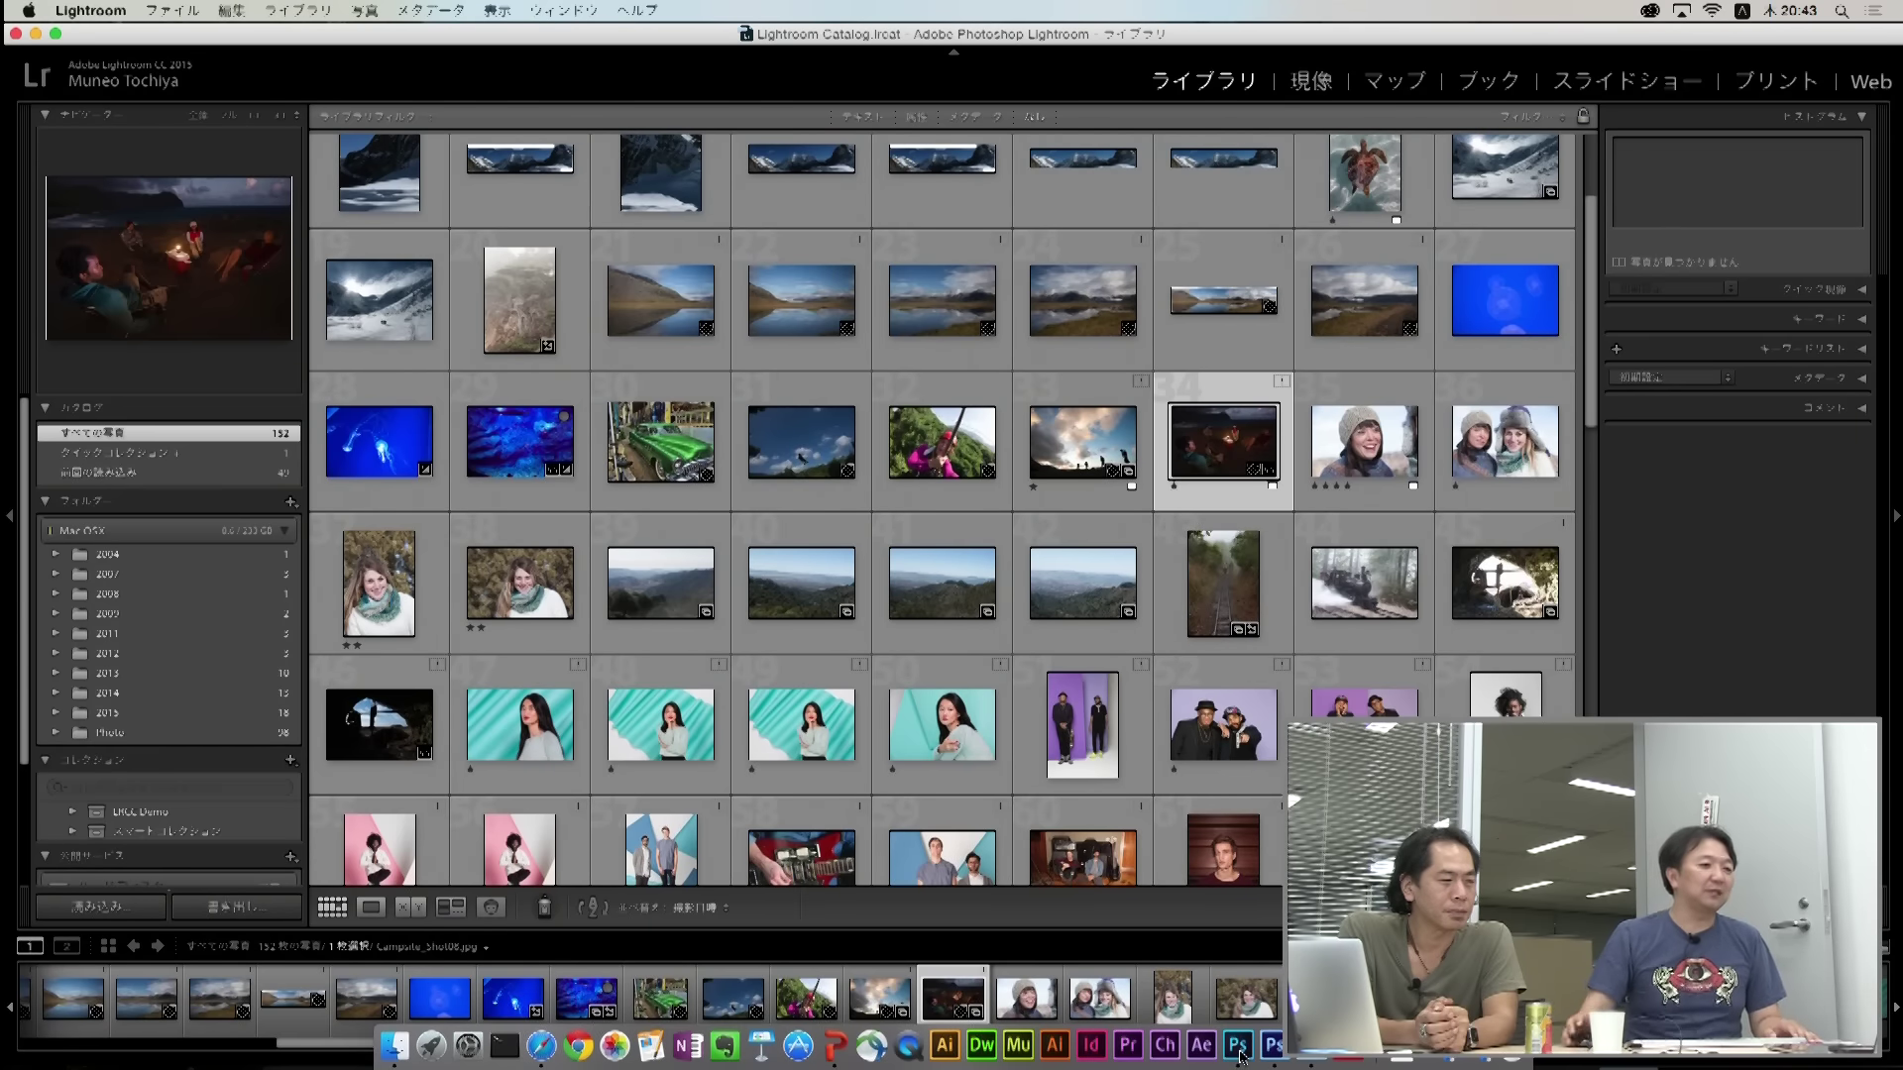
mouse_move(1365, 446)
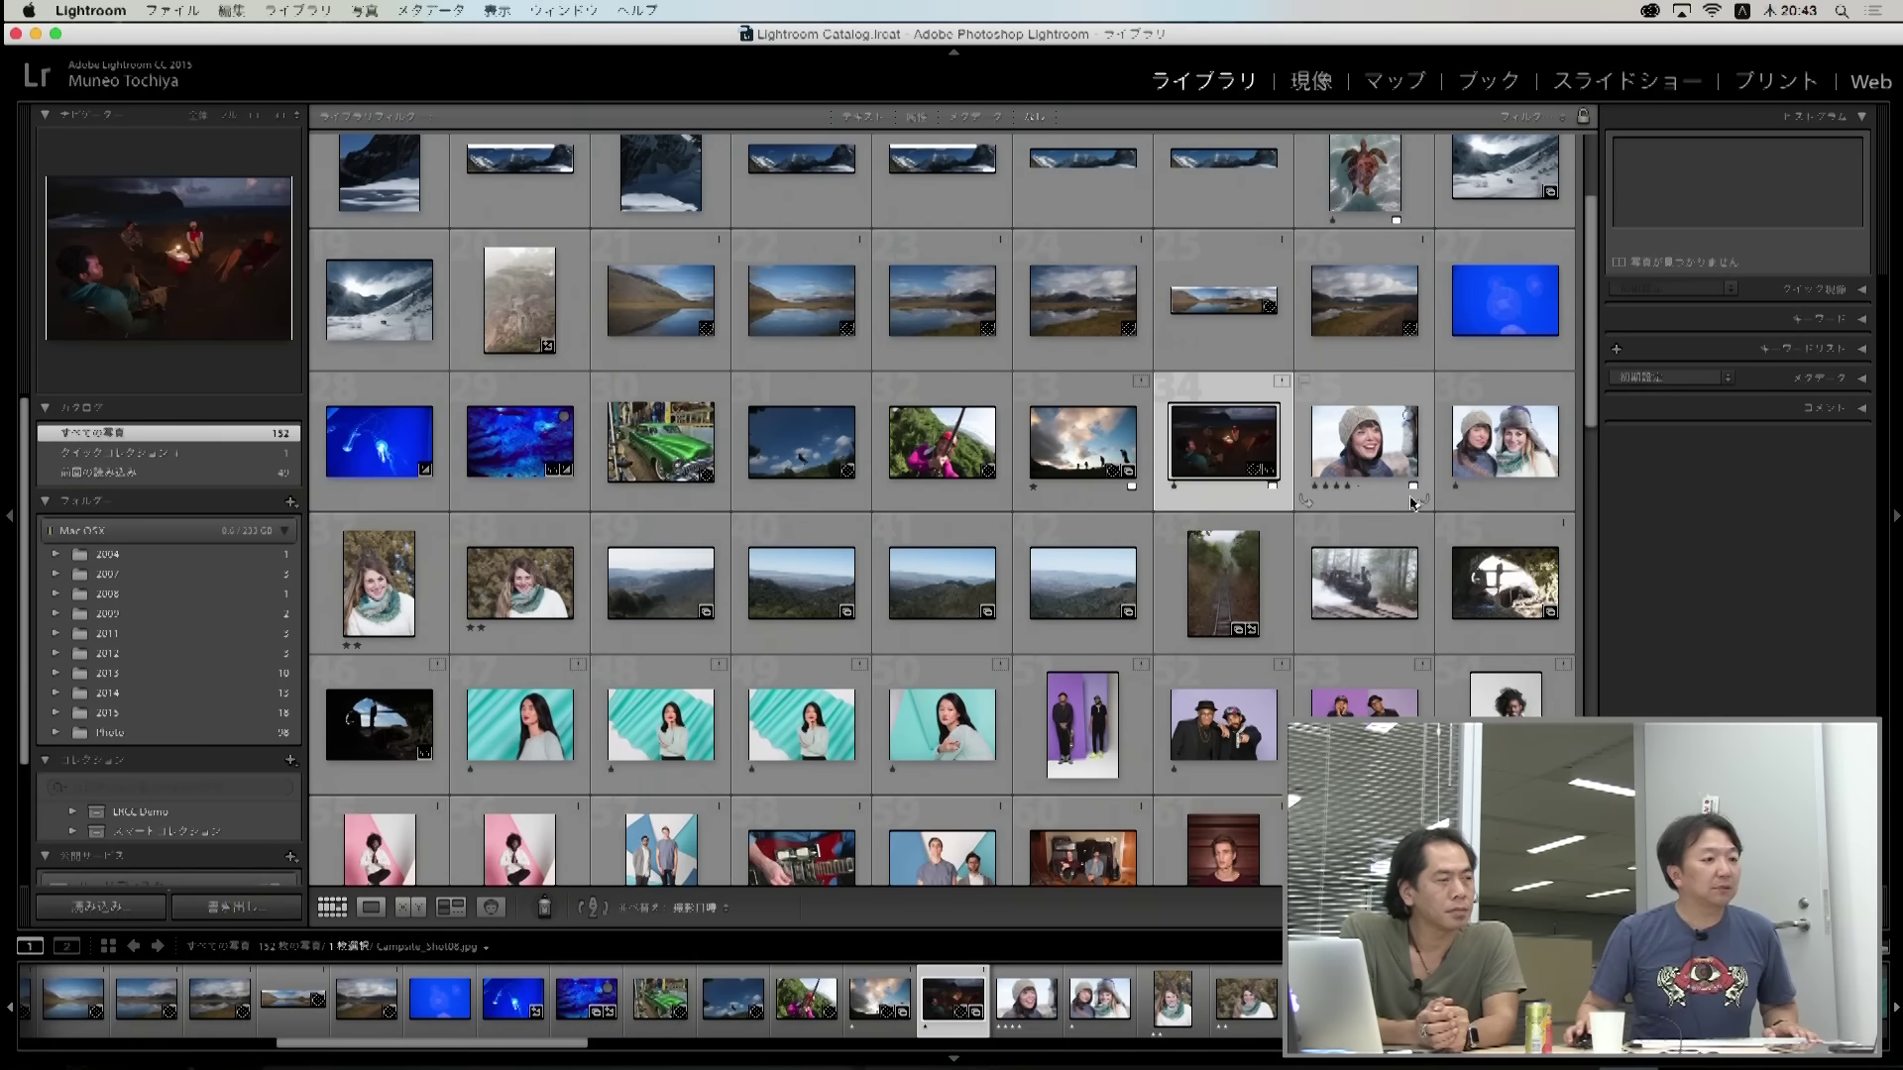
key(super+Tab)
key(super+Tab)
key(super+Tab)
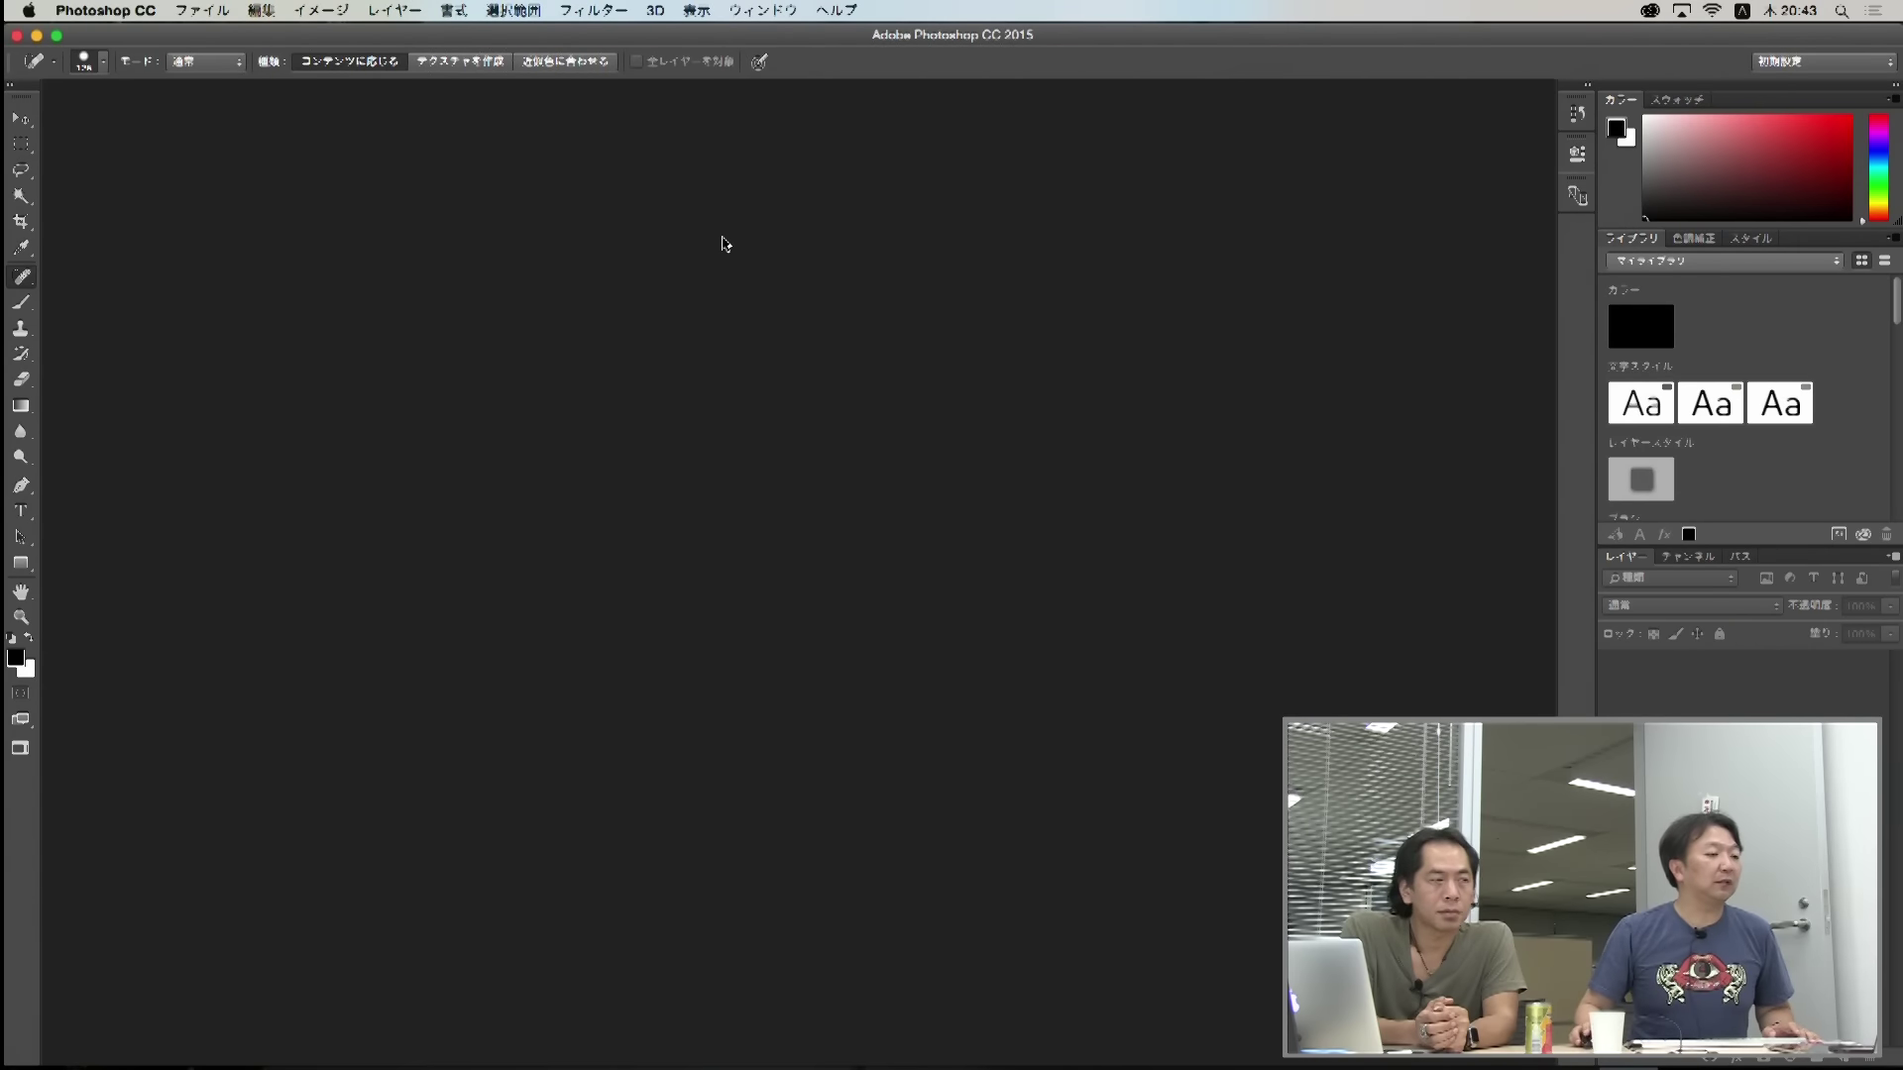
Step: Open WildLeaves_7145.jpg from CC2015_Demo_Assets > Photo > PhotoshopCC2015 > assets > BlurGalleryNoise
key(super+o)
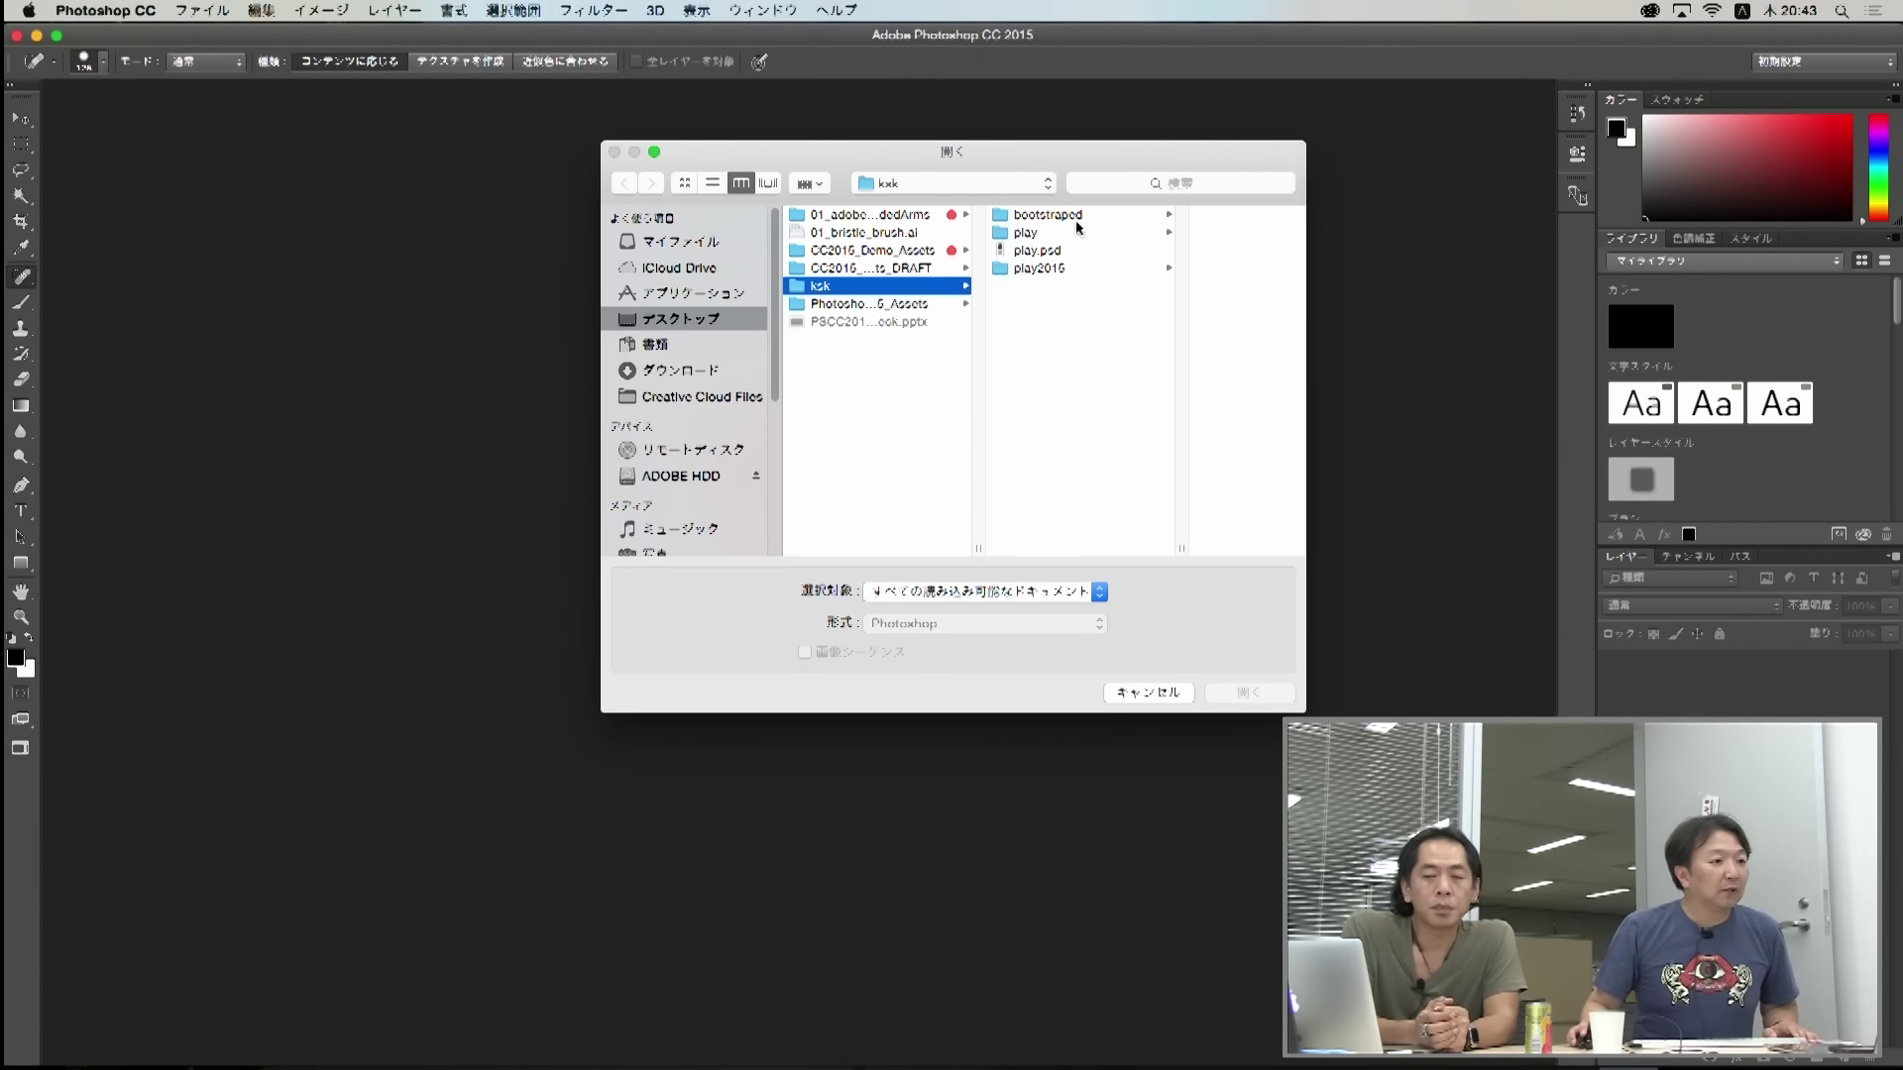
click(904, 251)
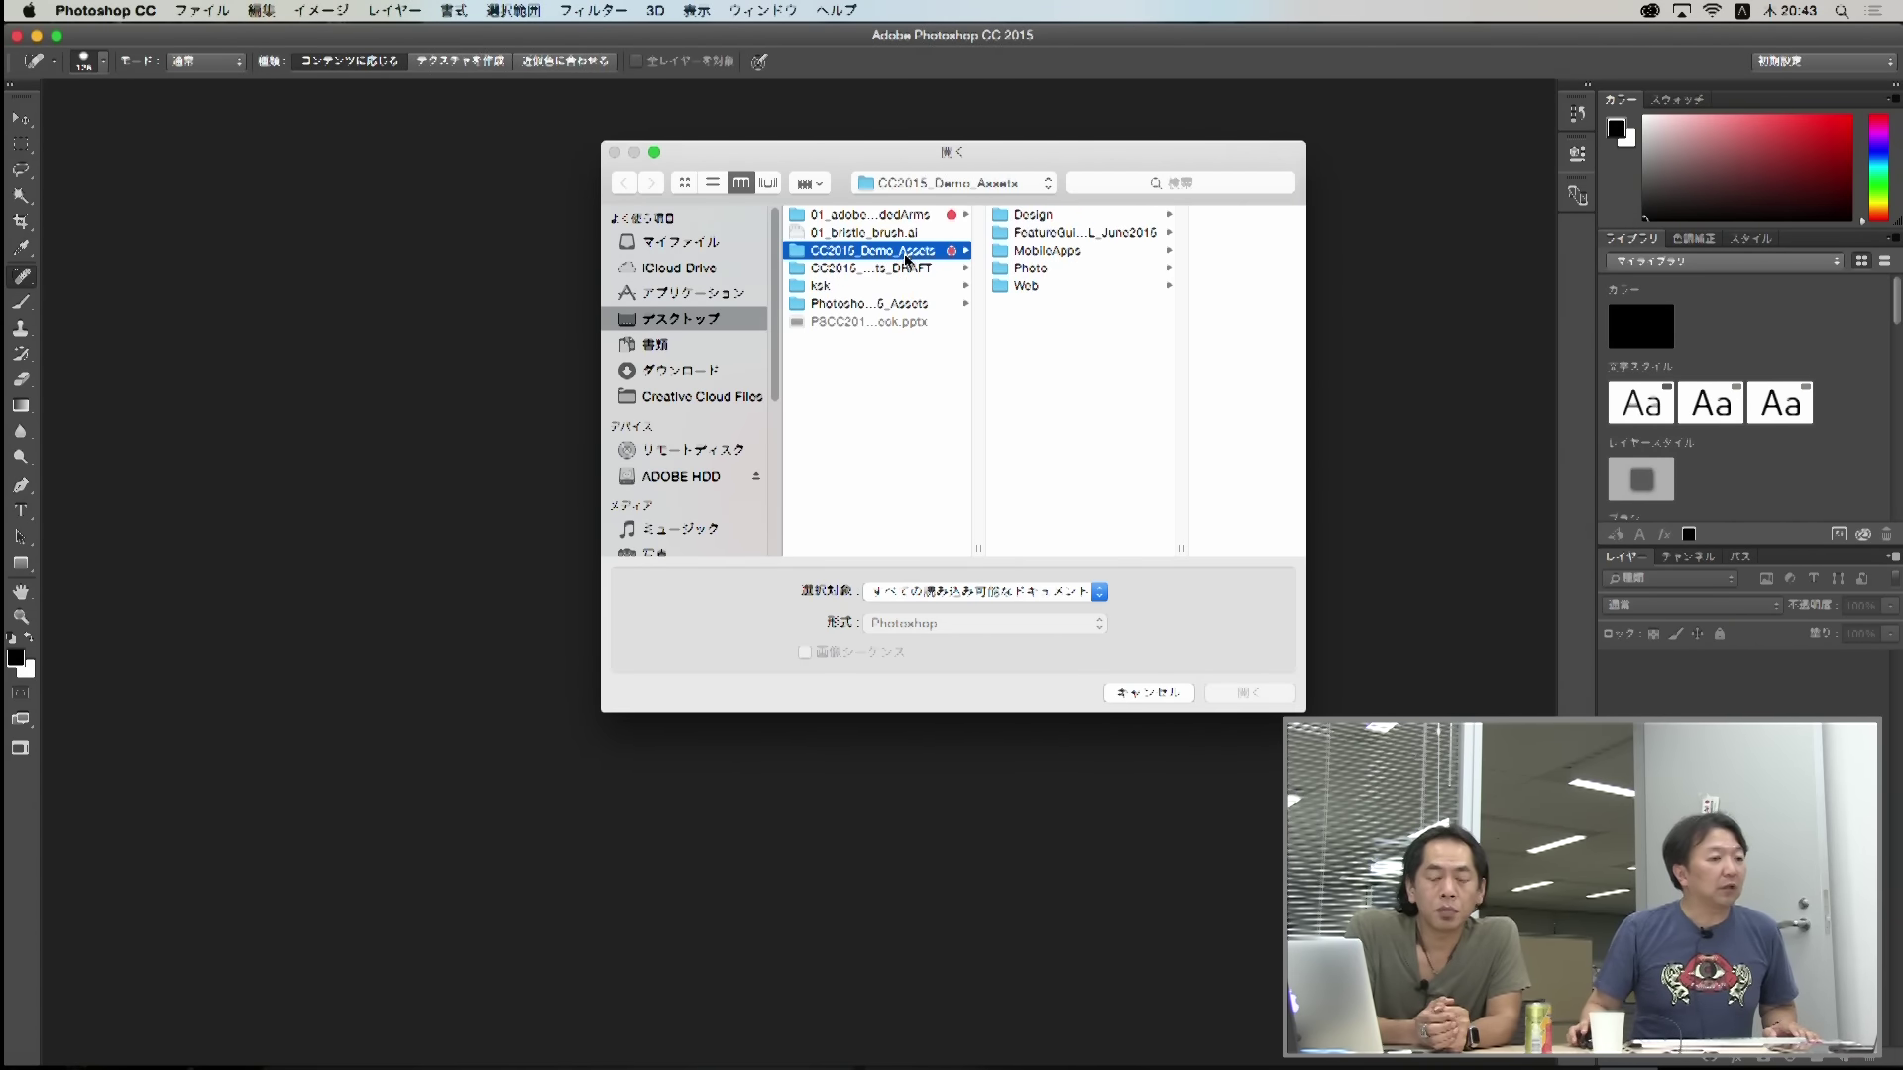
click(1053, 271)
click(1194, 236)
click(1168, 216)
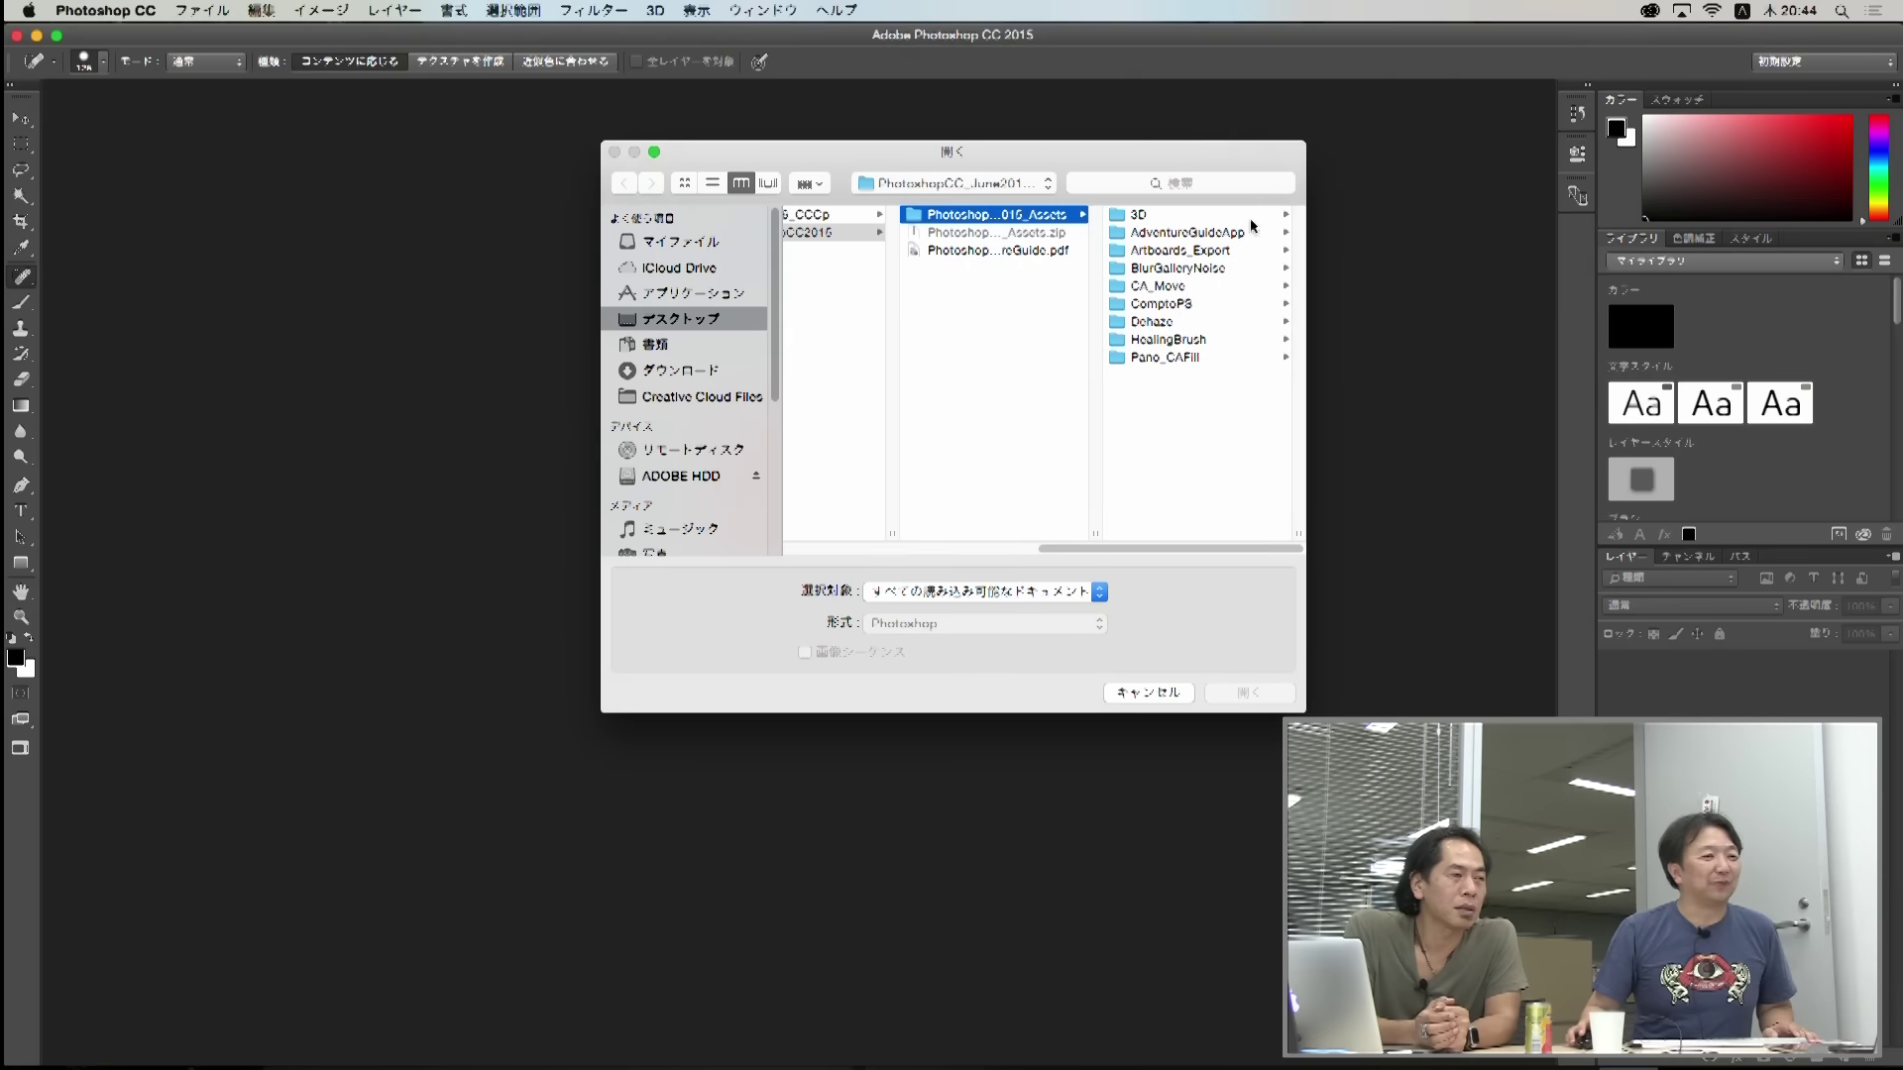
click(1191, 267)
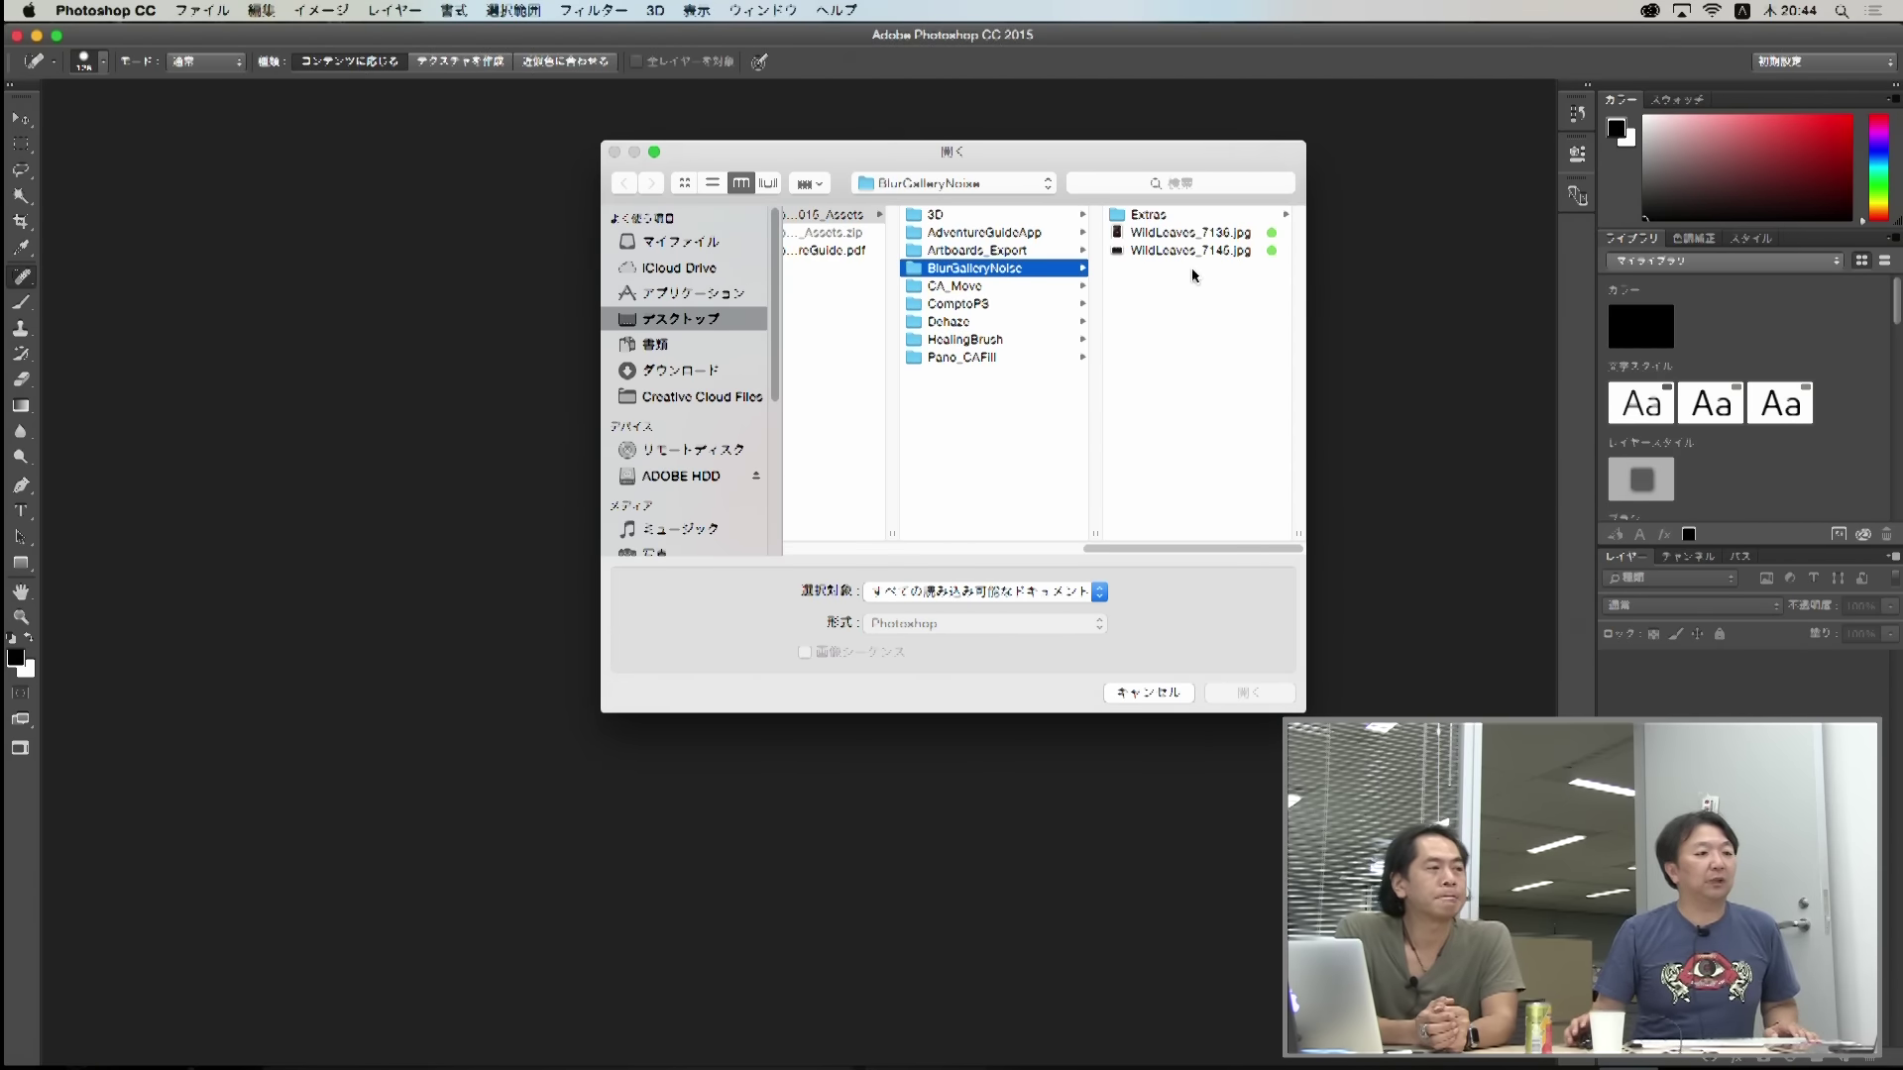
click(1187, 234)
click(1039, 253)
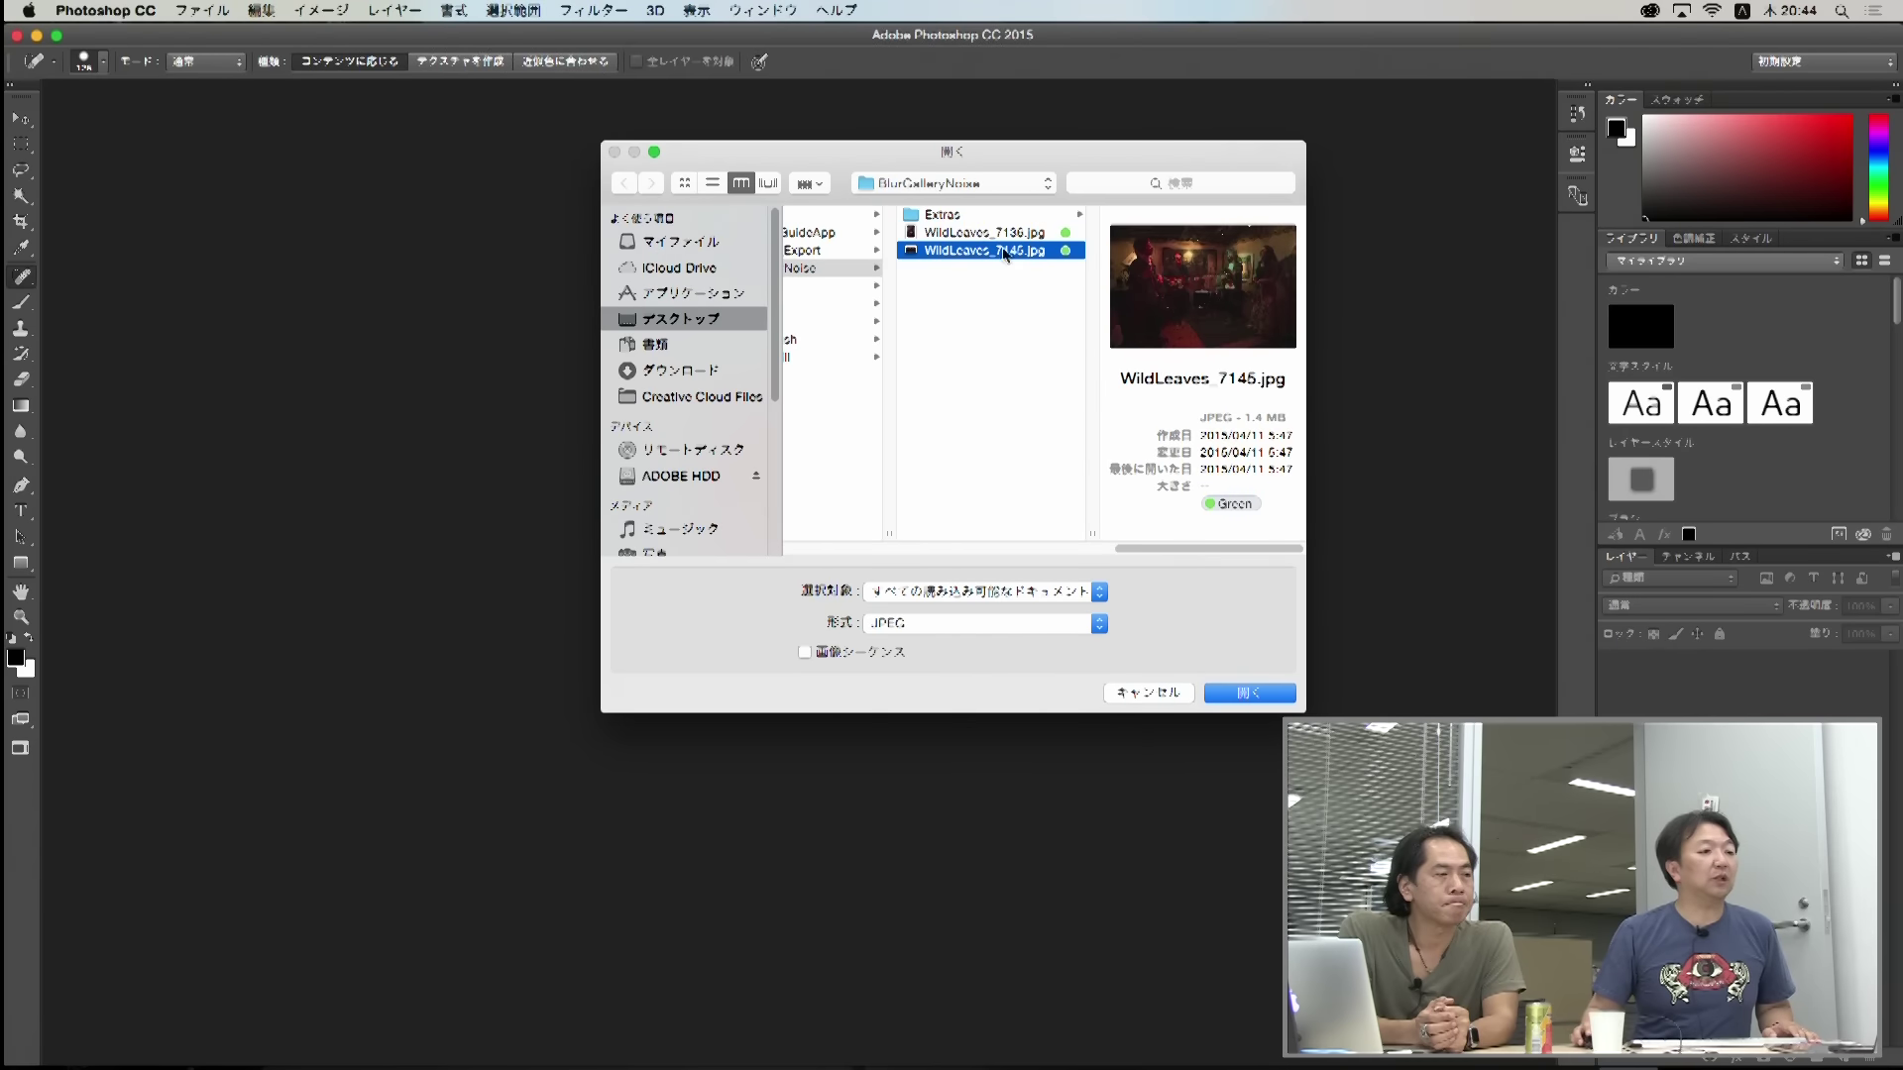
click(1251, 692)
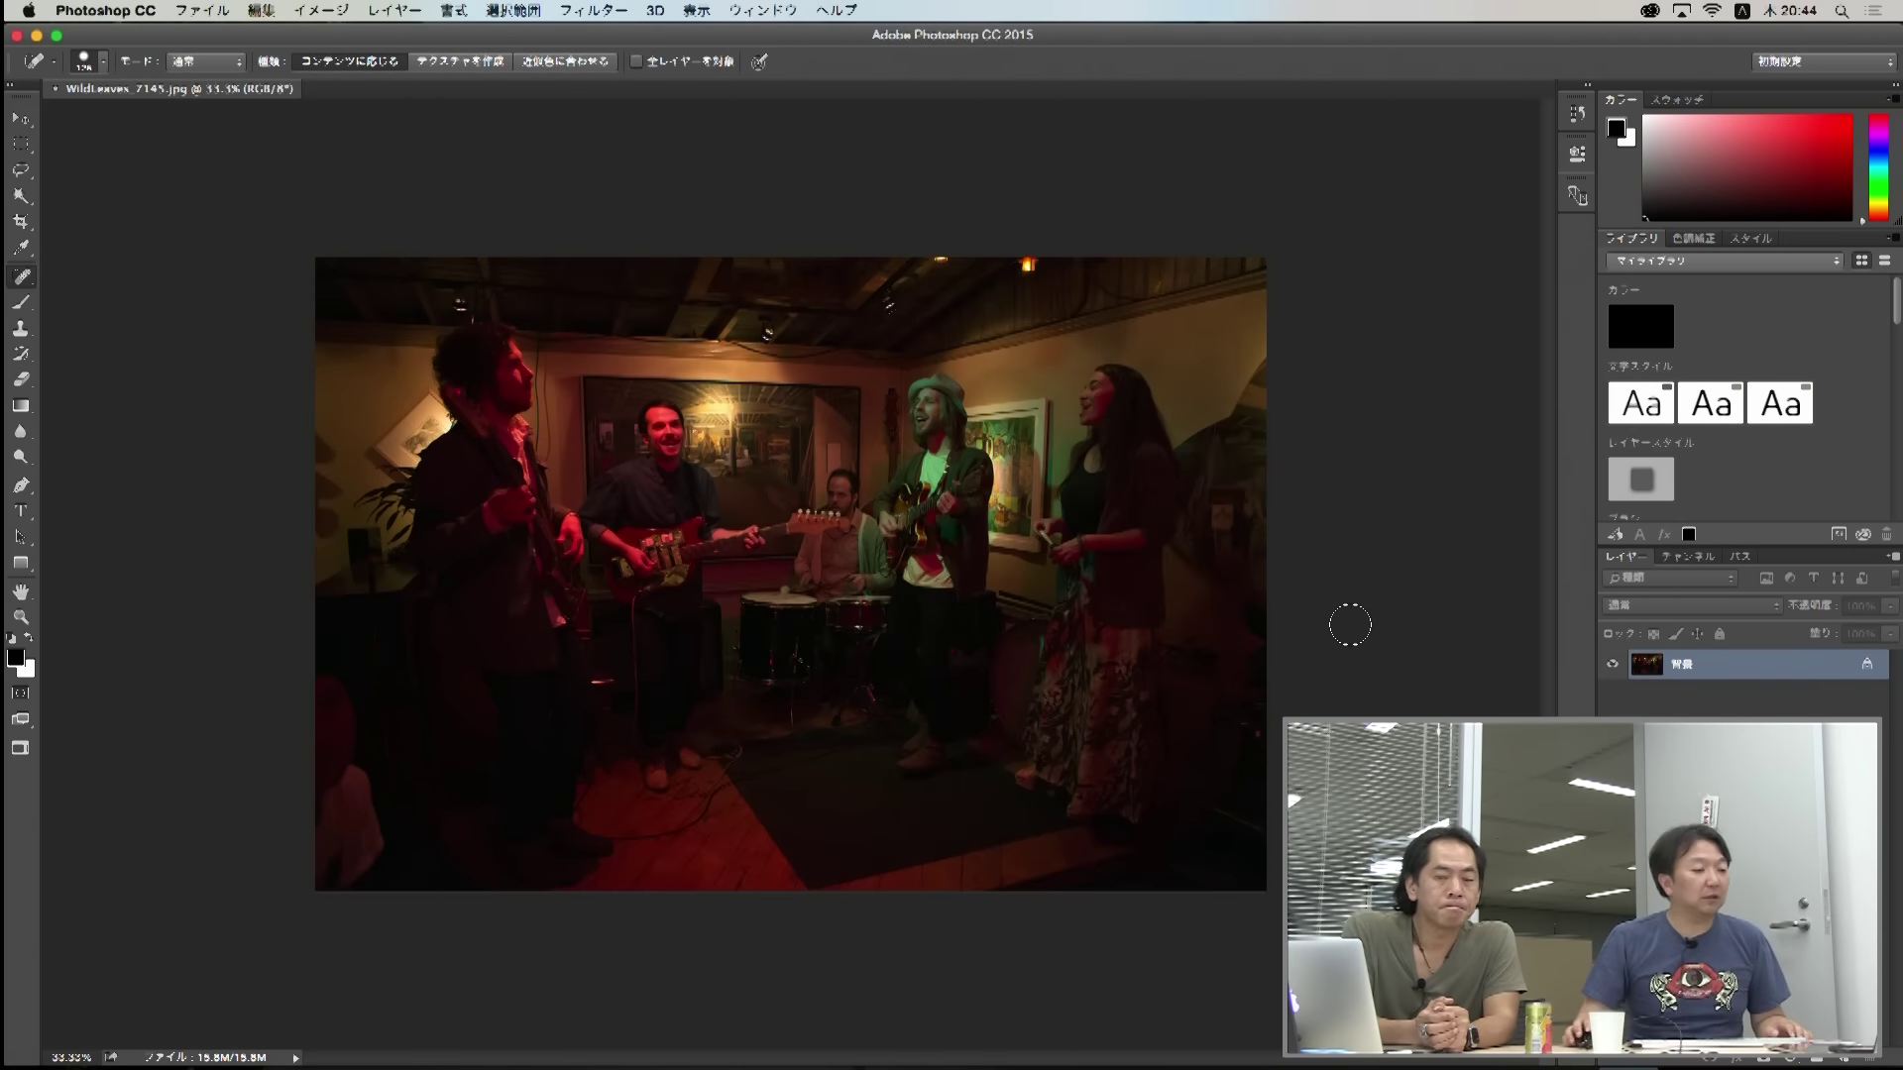
Step: Fit the band photo on screen and show the Filter > Blur Gallery options
double_click(24, 591)
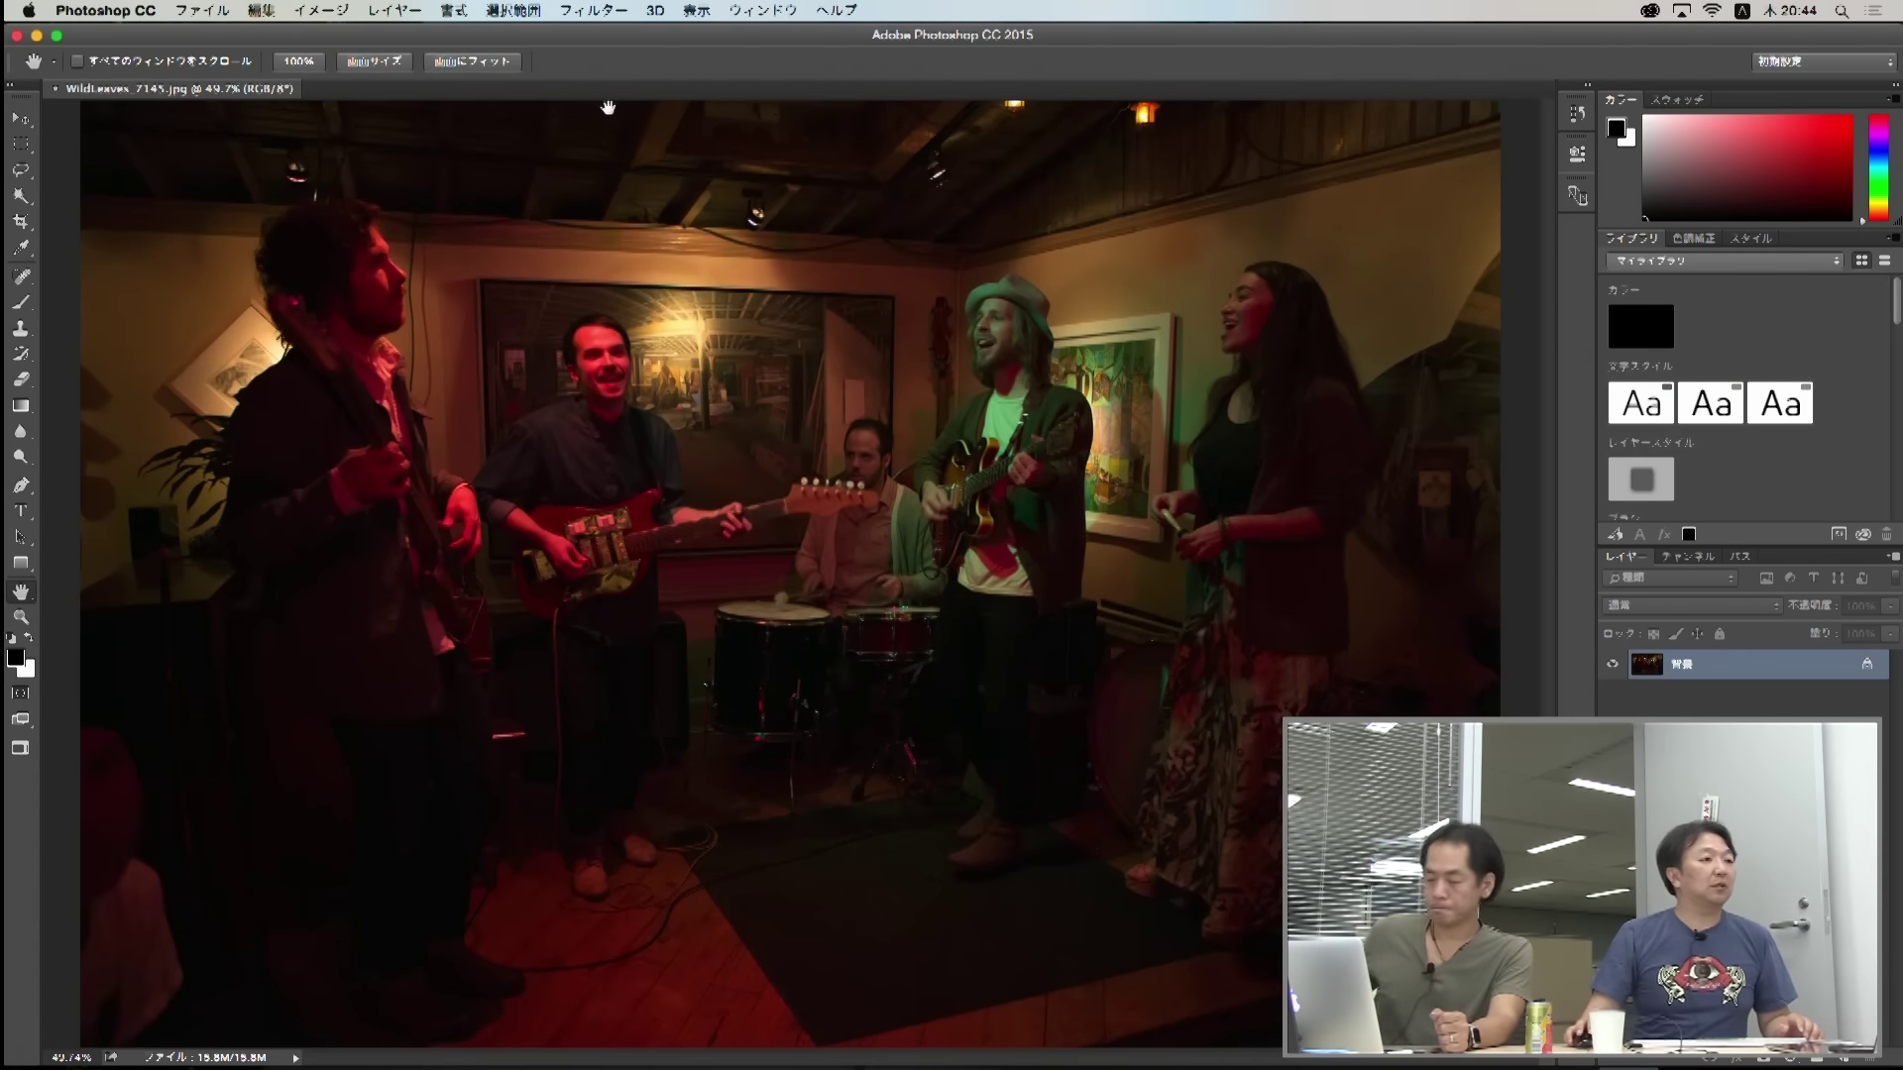
click(575, 12)
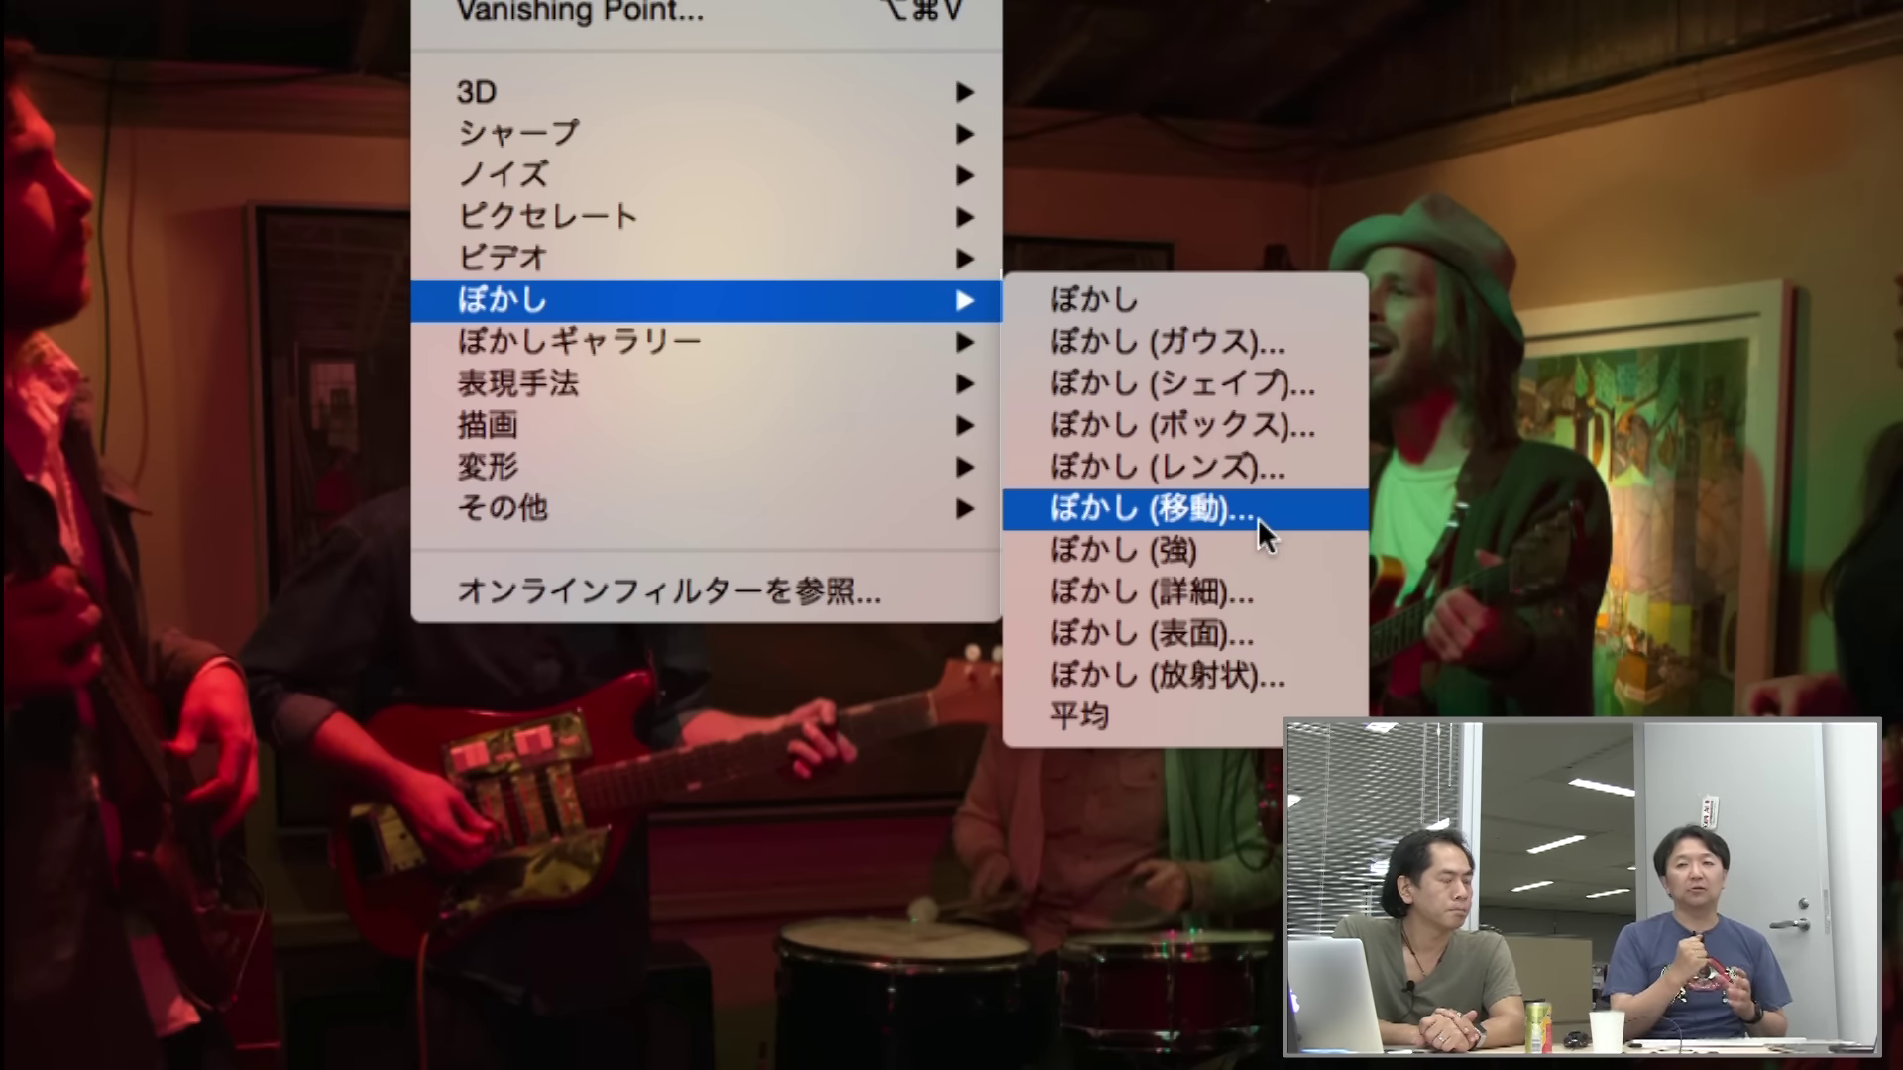
mouse_move(684, 341)
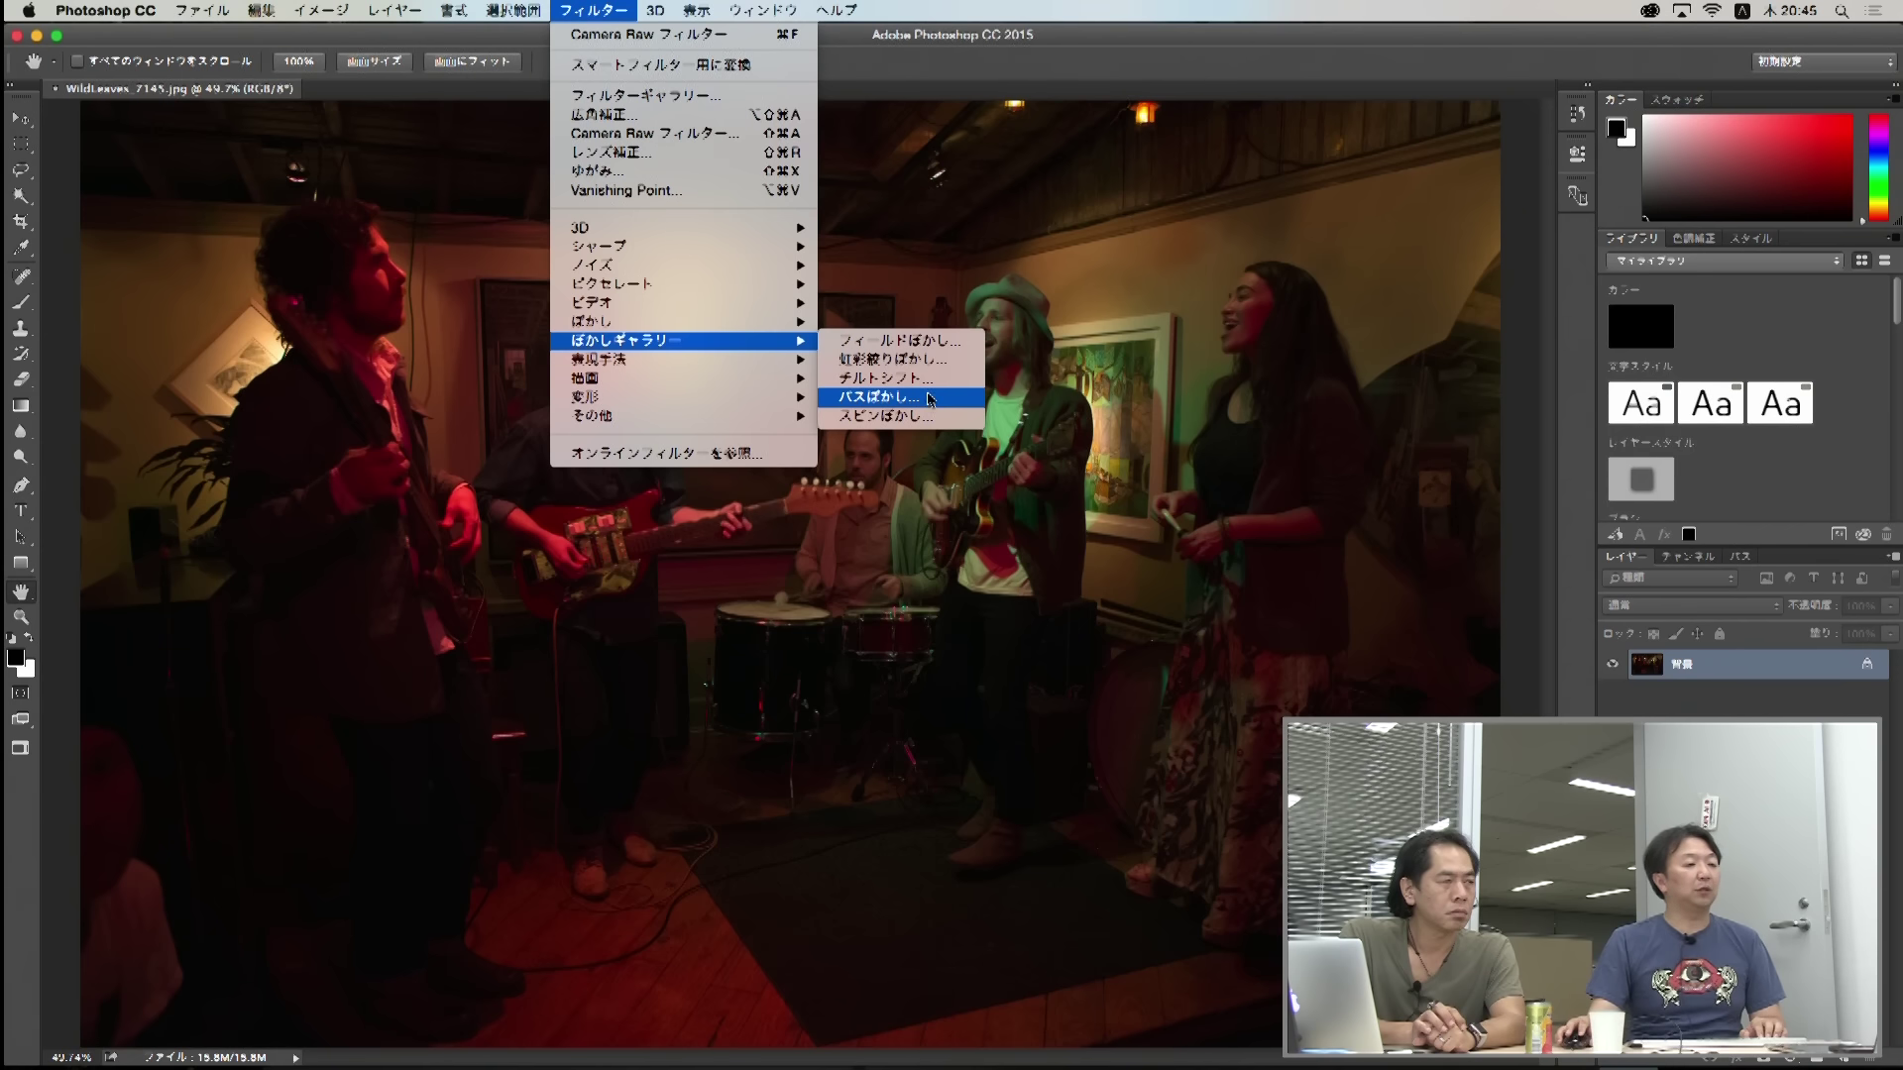
Step: Start Path Blur, swap it for Field Blur, and raise the blur toward 30 px
click(930, 404)
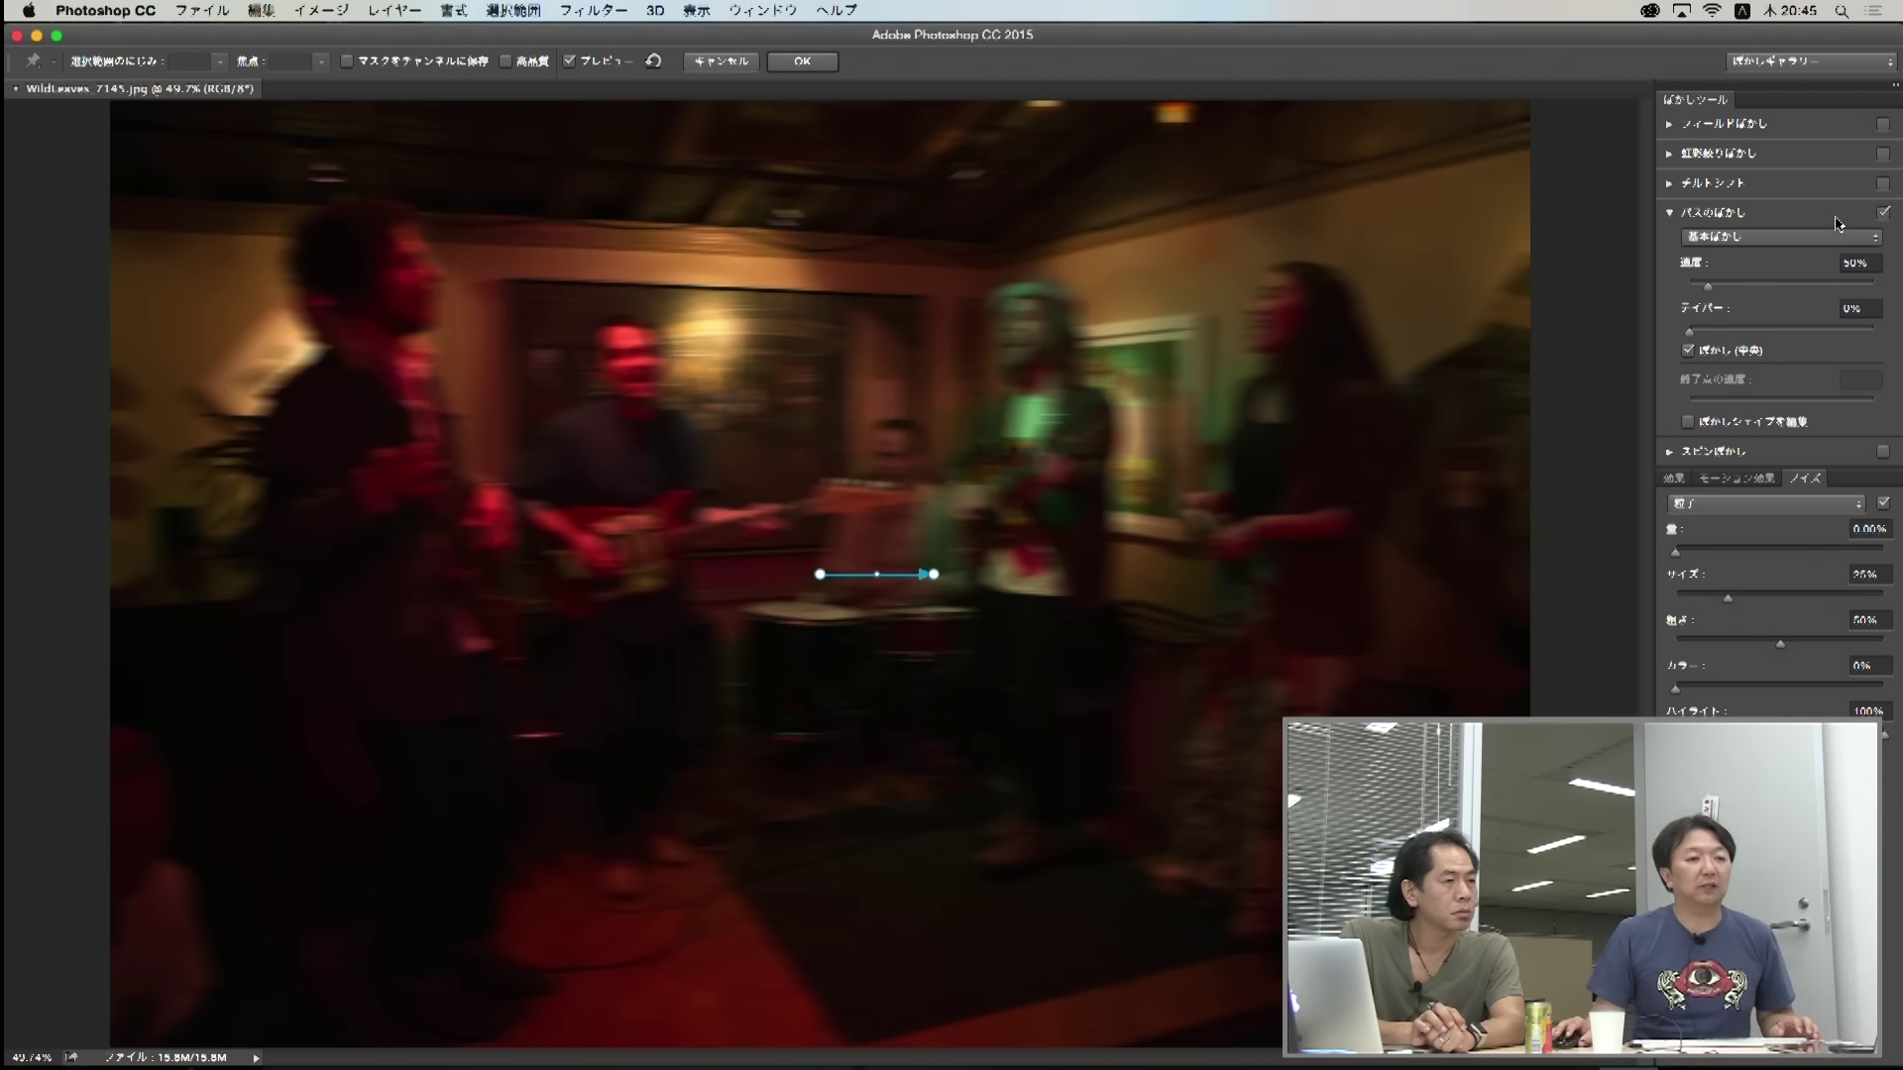
click(1883, 213)
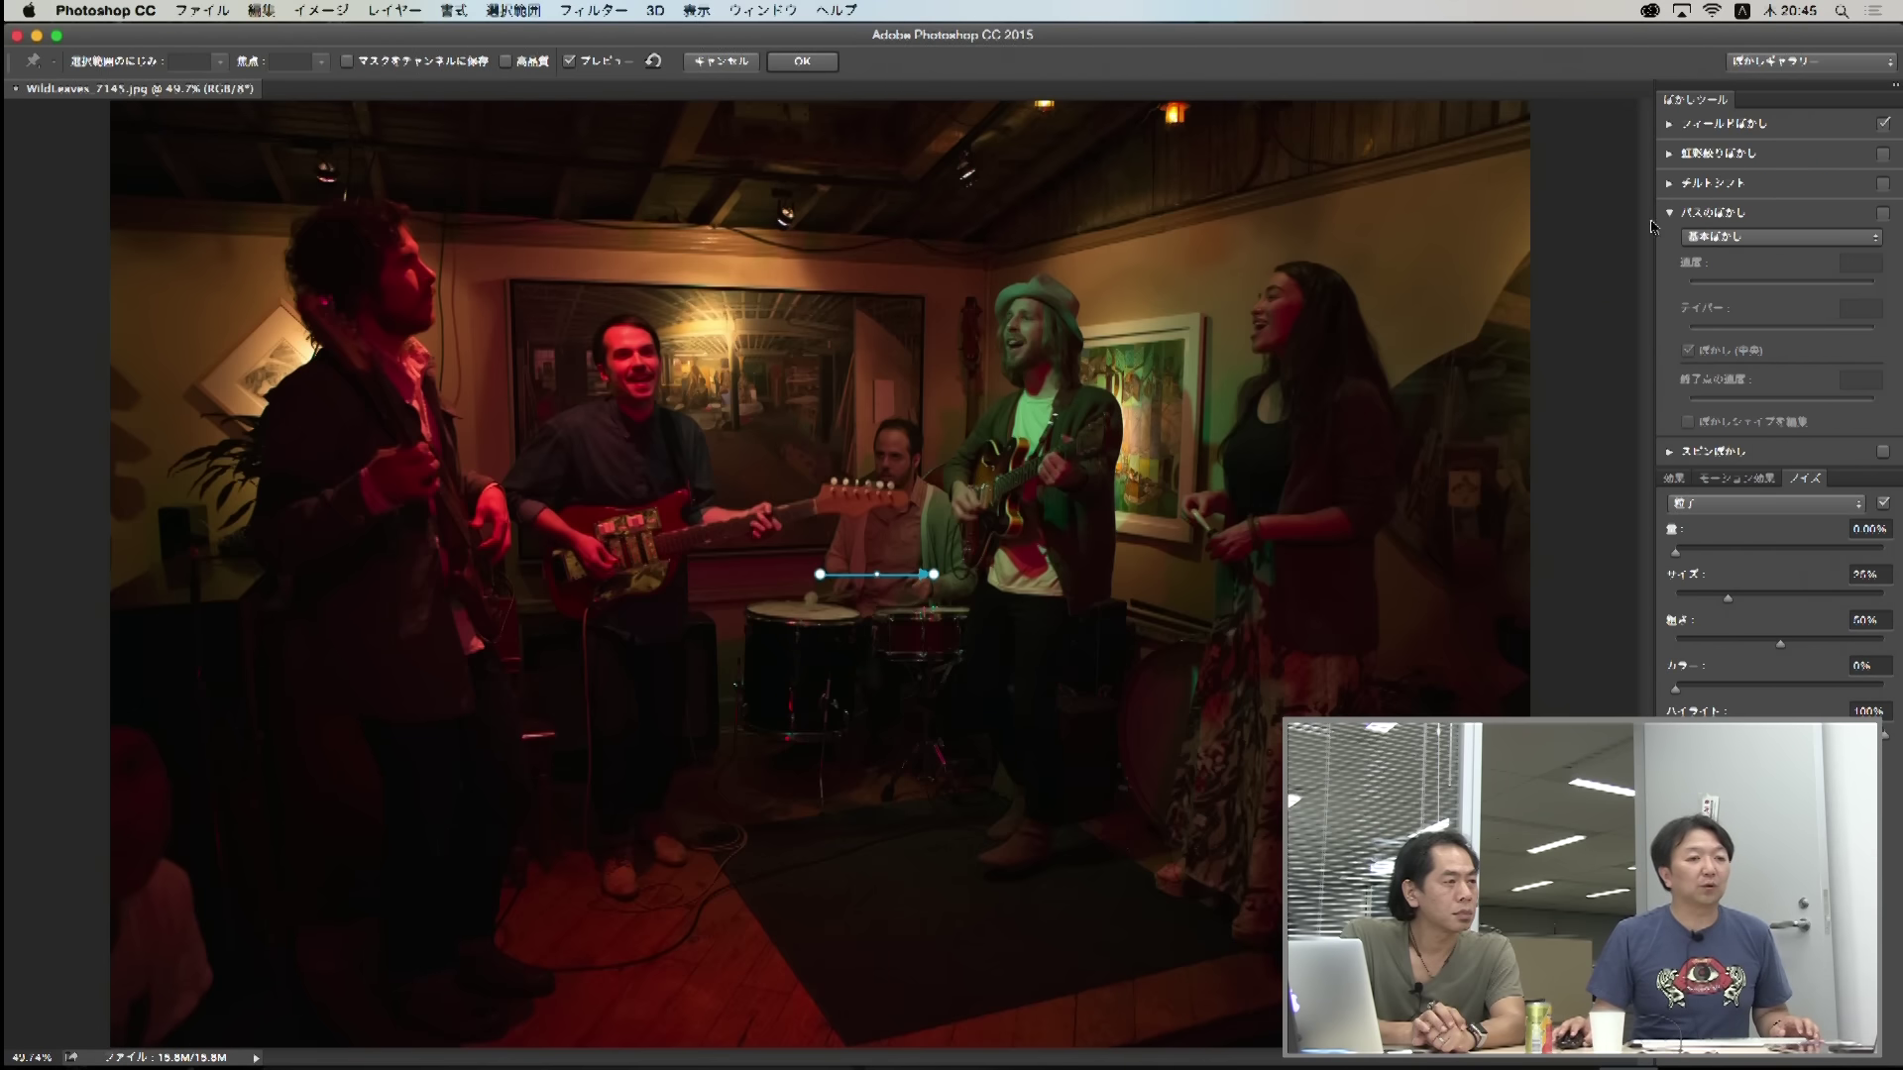
click(1671, 127)
drag(1733, 170, 1756, 170)
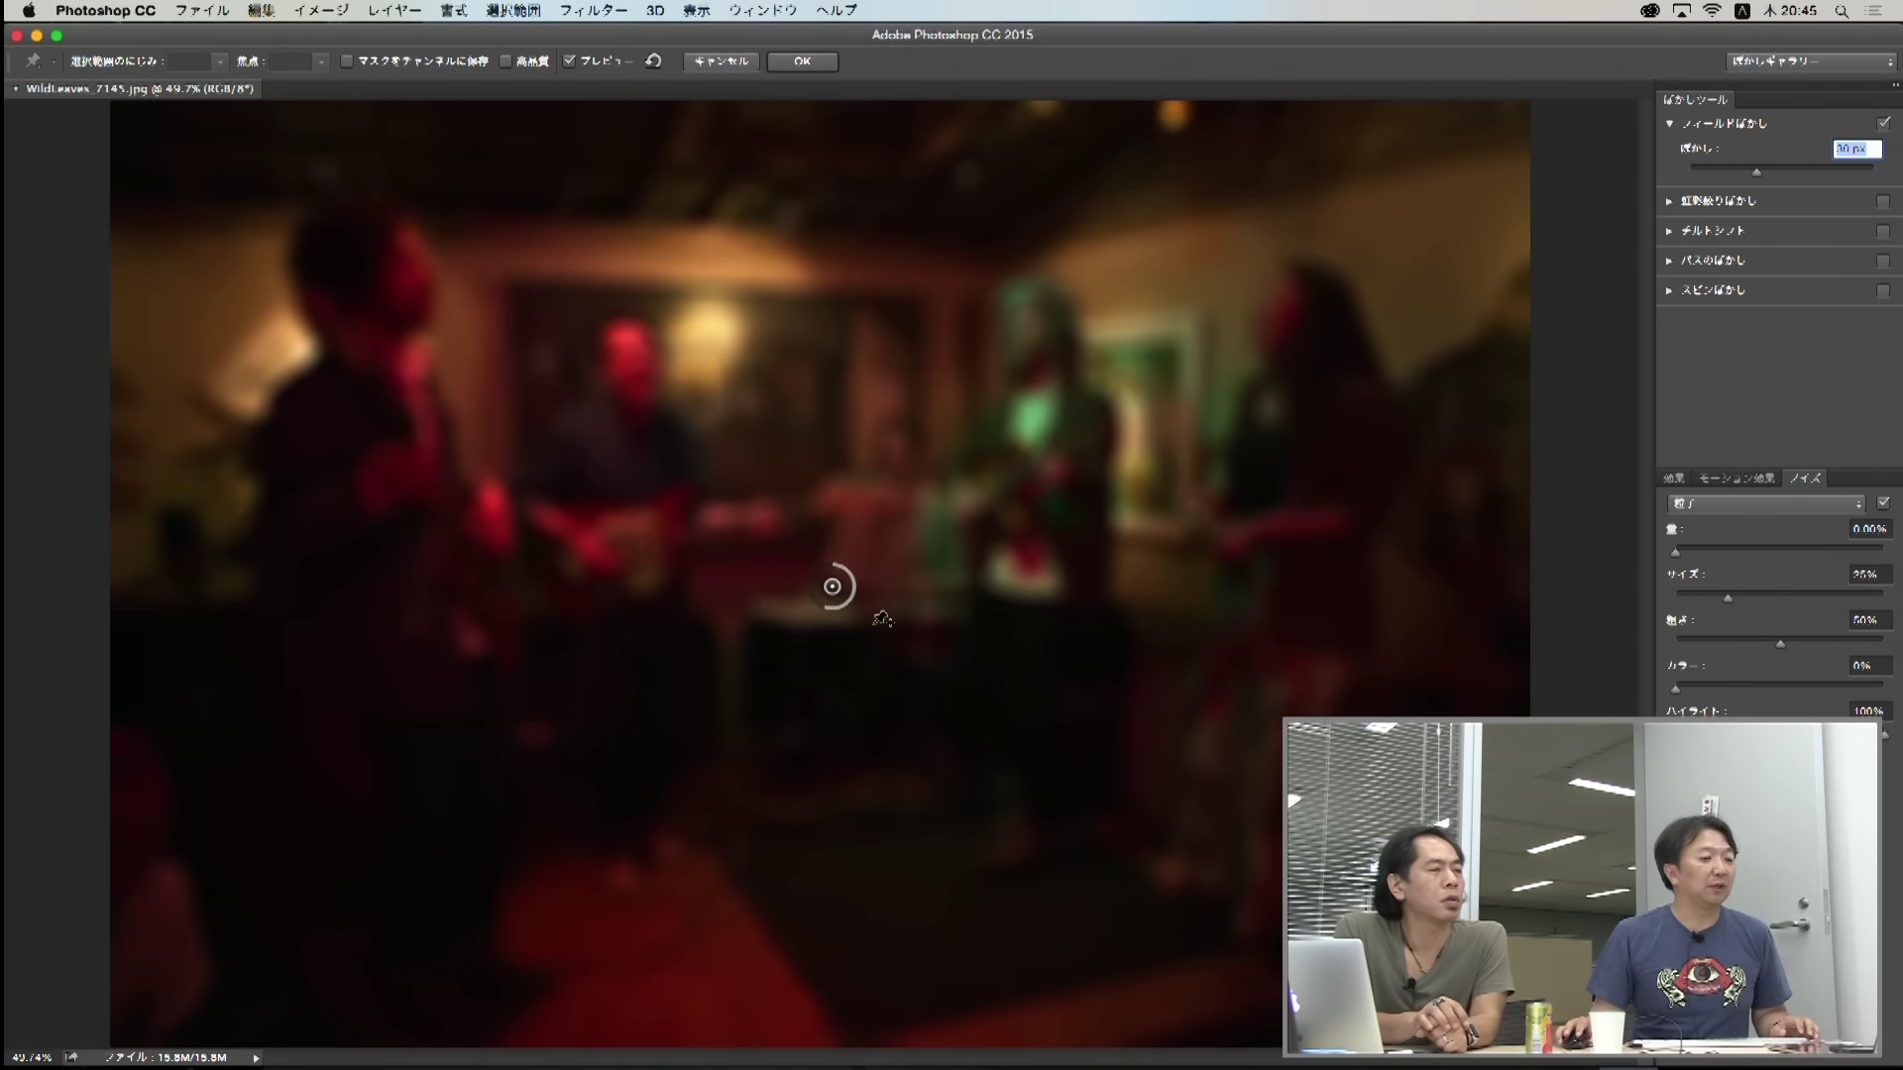
Step: Try Field Blur at 30 px and 8 px, then turn it off and enable Iris Blur
drag(828, 614, 858, 592)
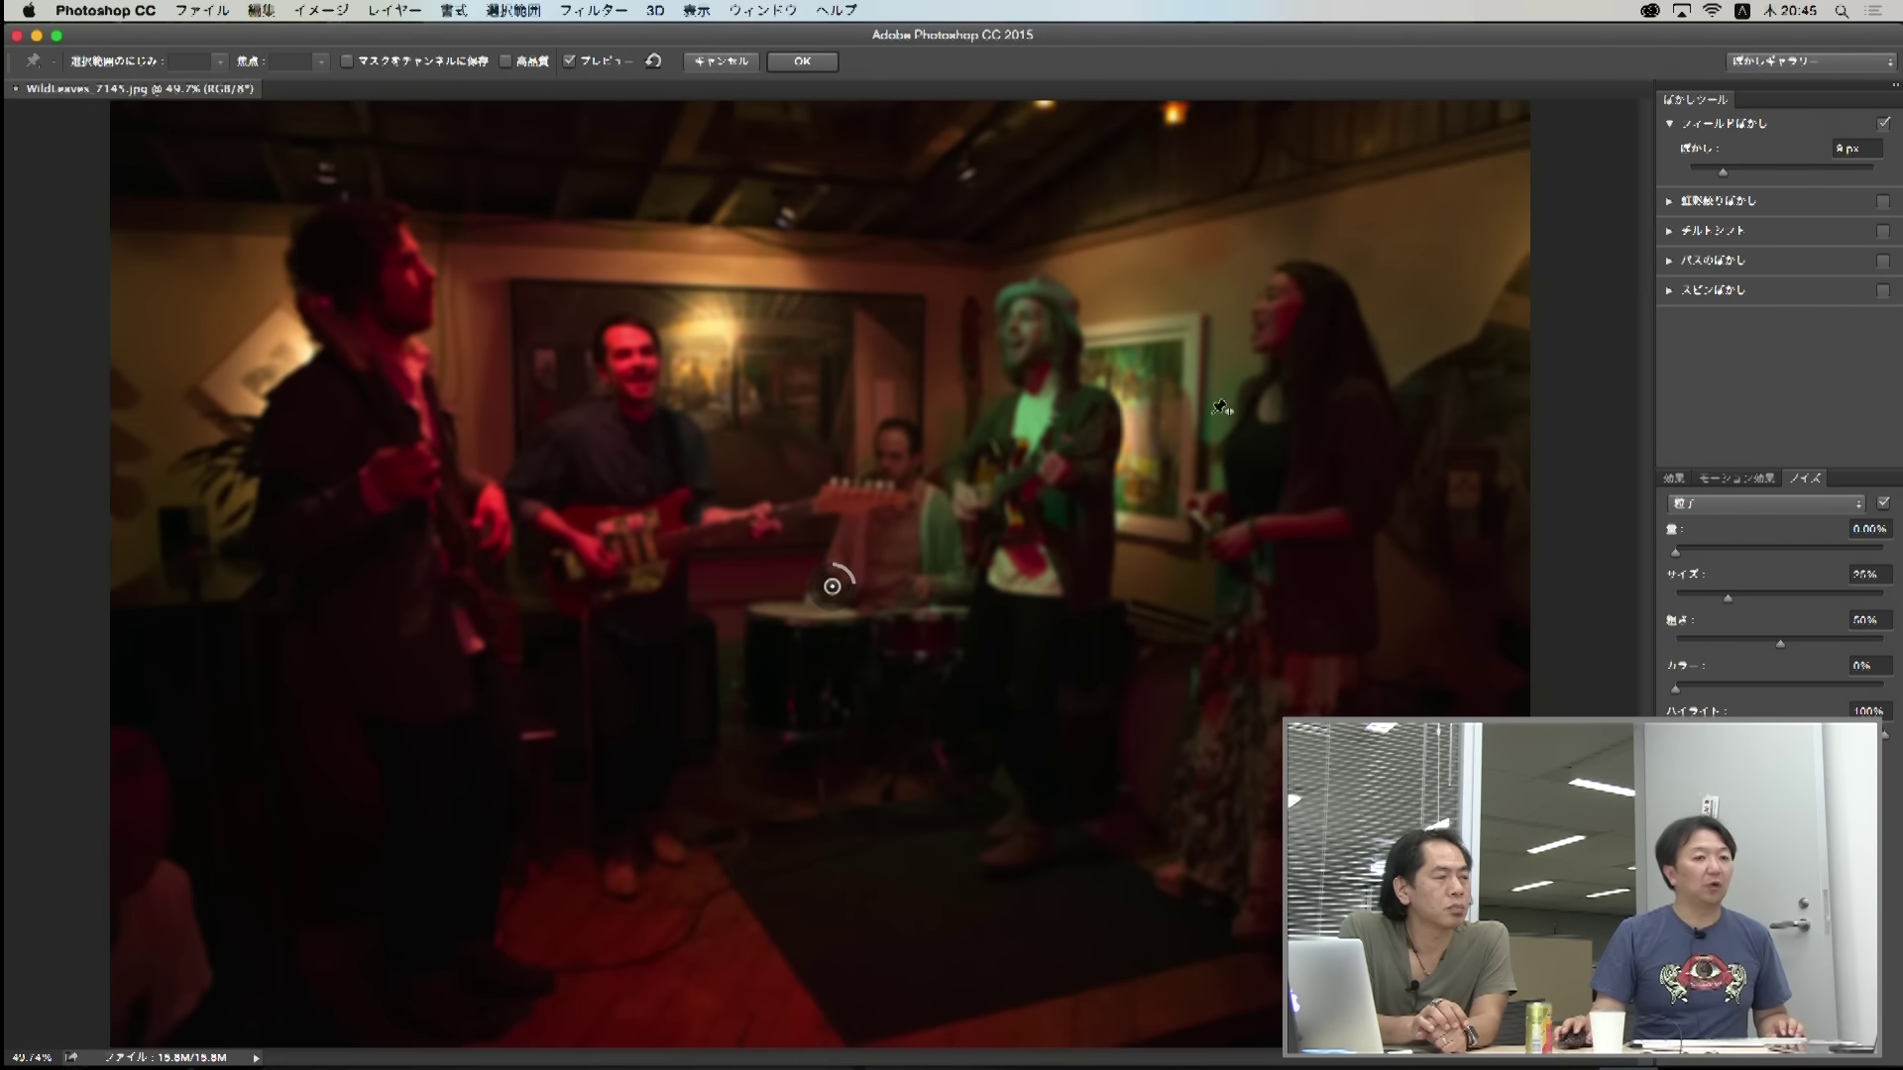
drag(1724, 179, 1718, 179)
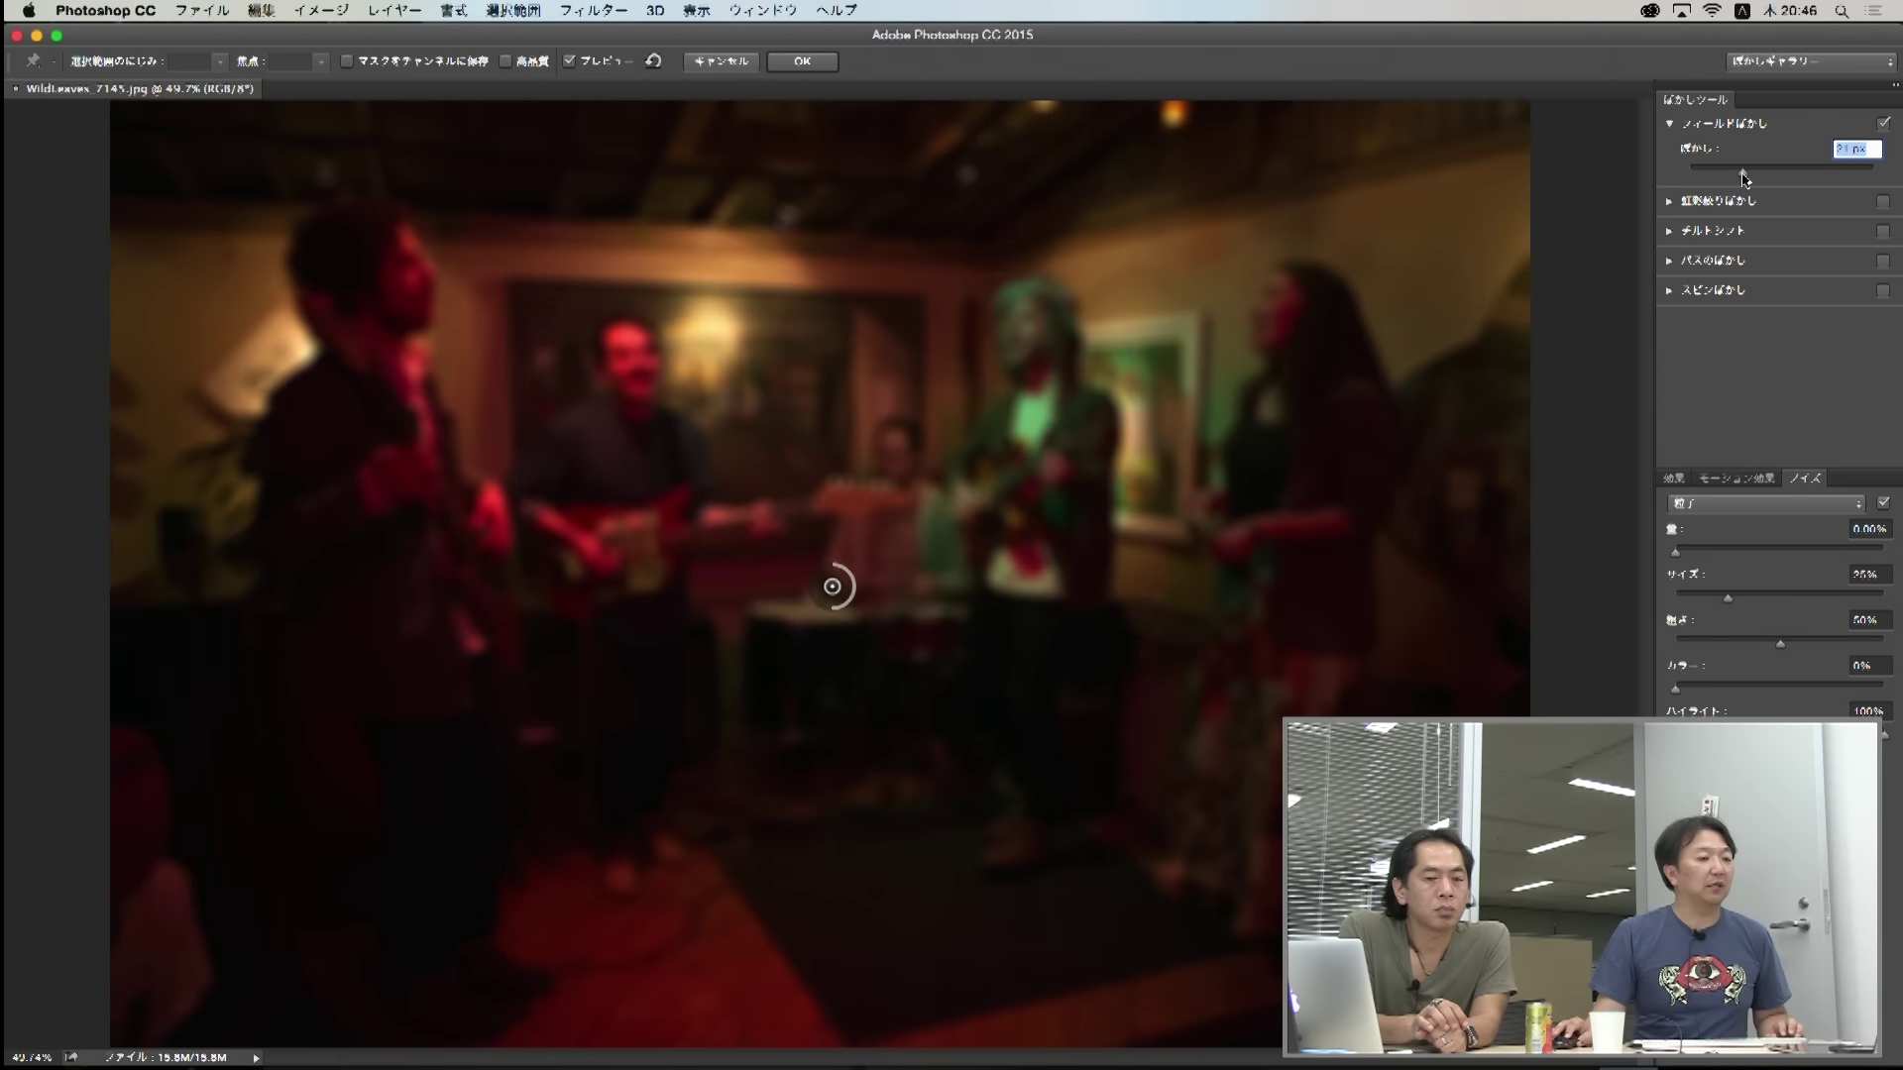
click(1883, 124)
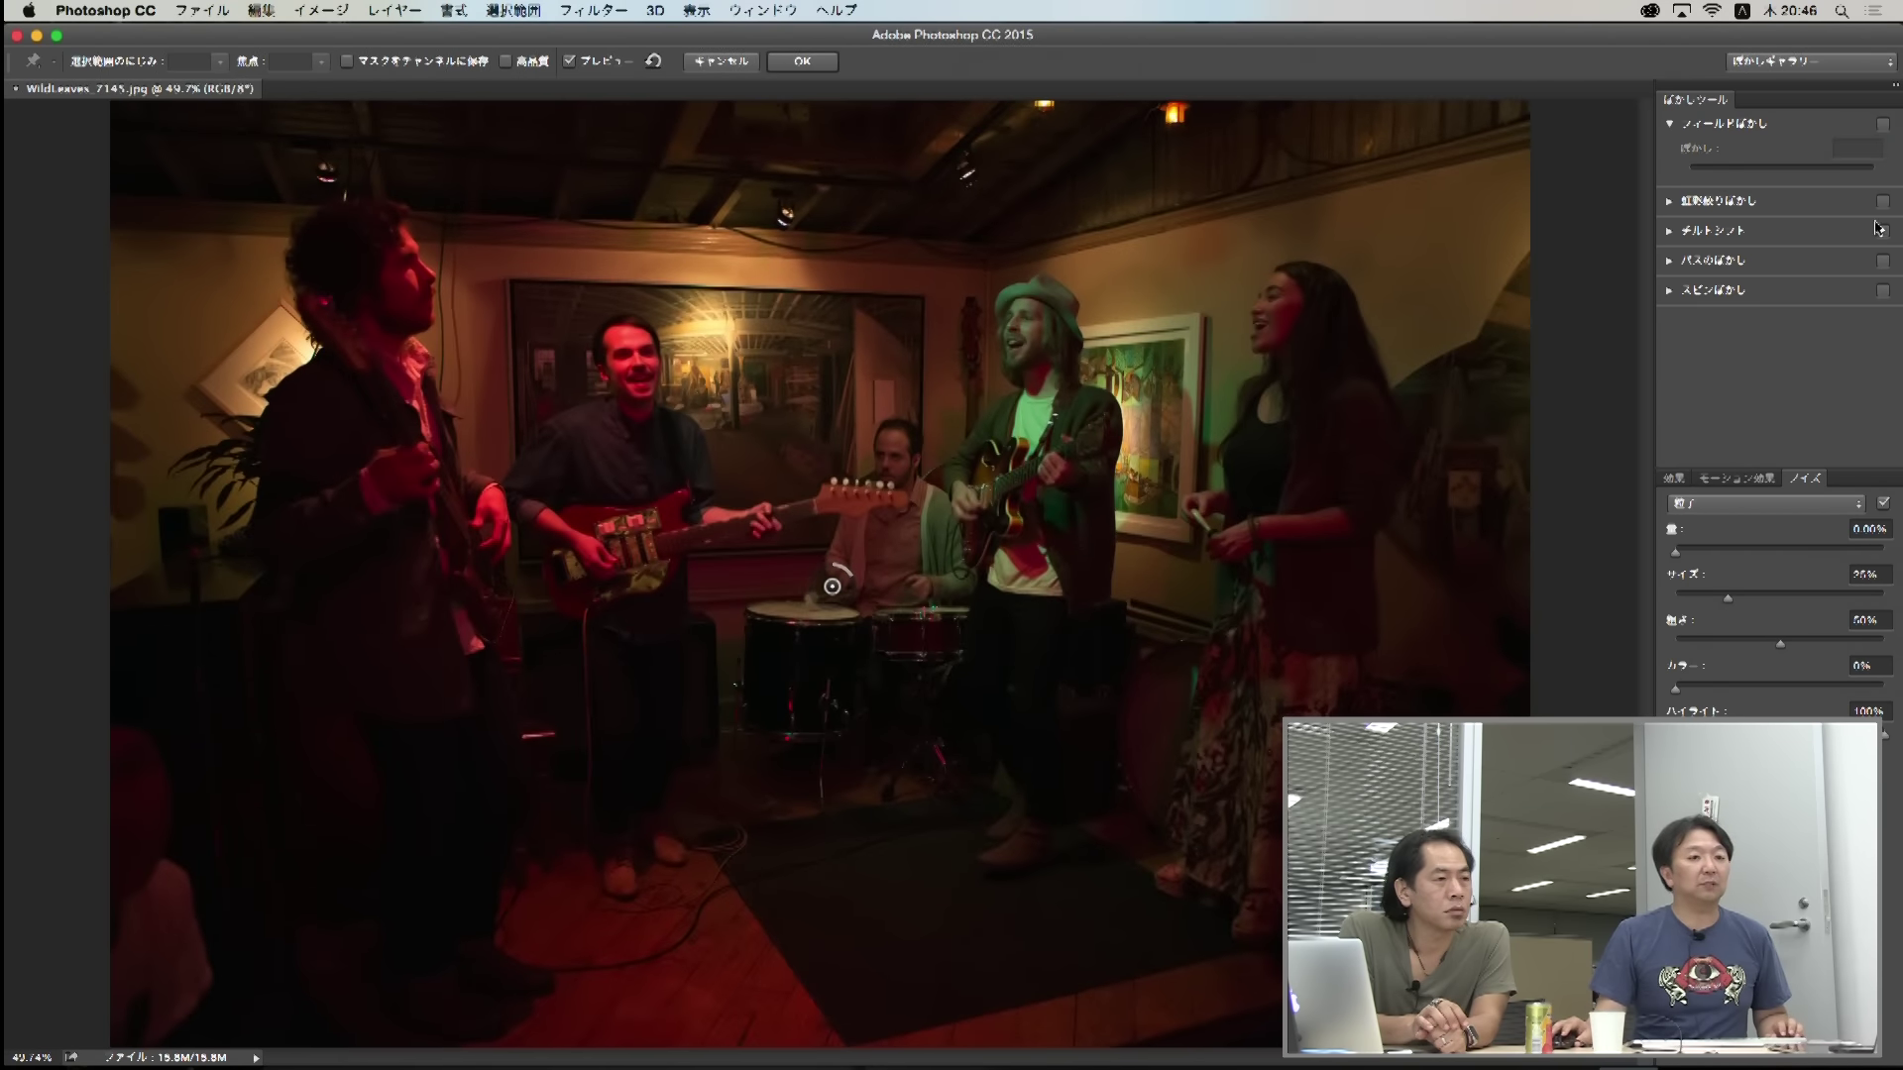
click(1670, 204)
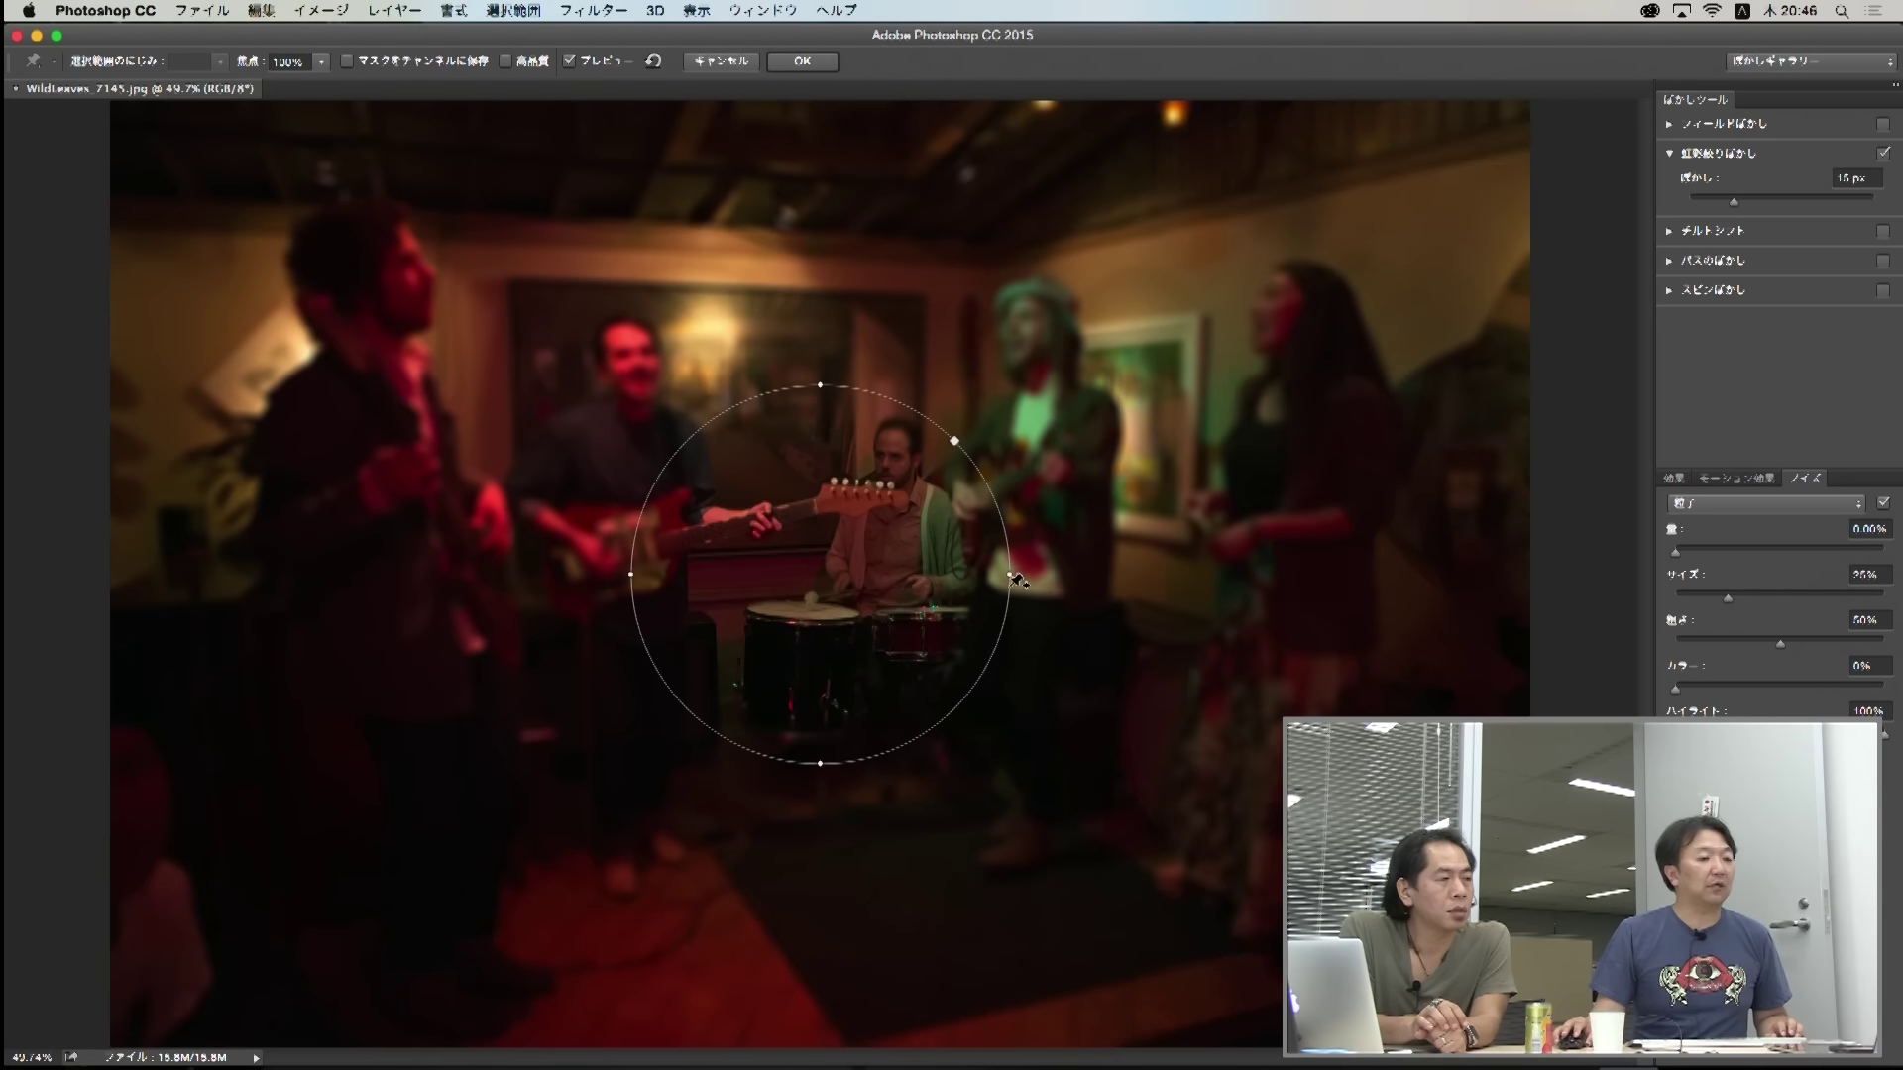
mouse_move(1009, 610)
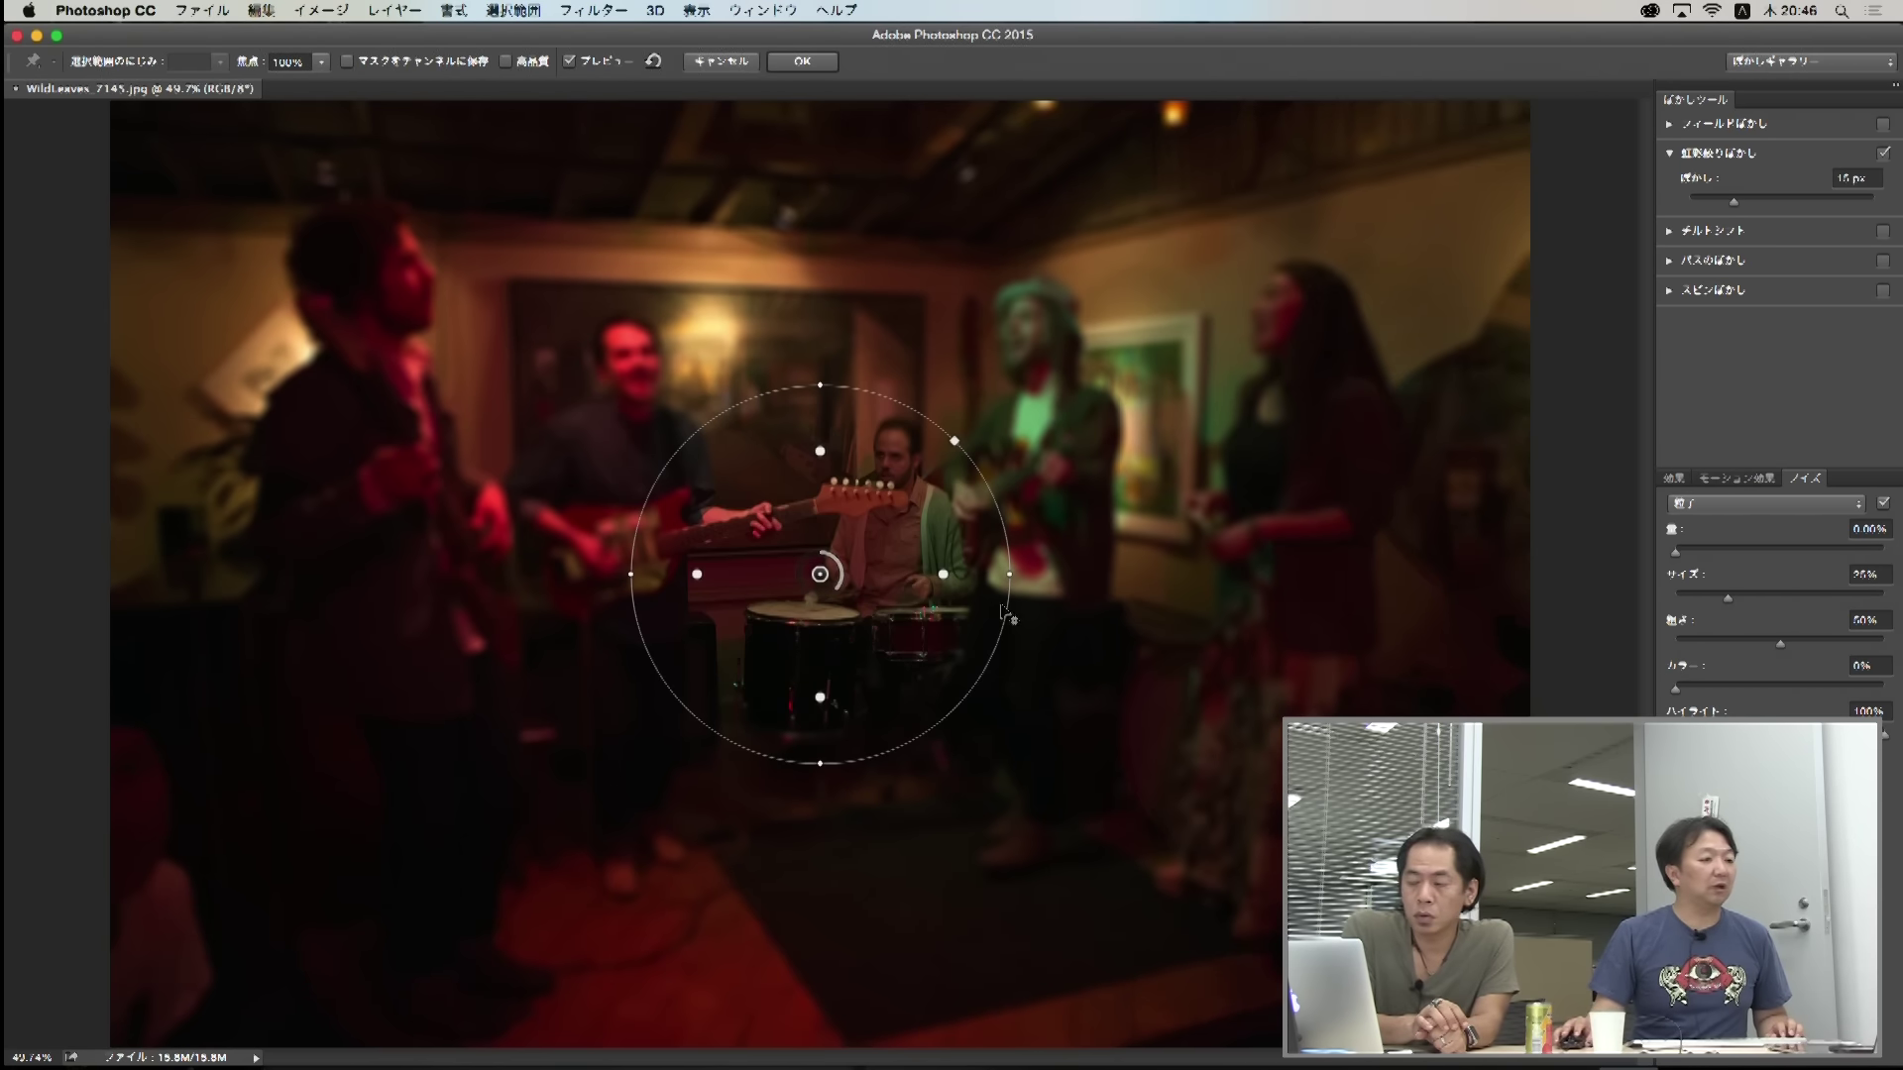
Step: Widen the iris ellipse around the band and raise the blur amount to 45 px
drag(1010, 575, 1288, 584)
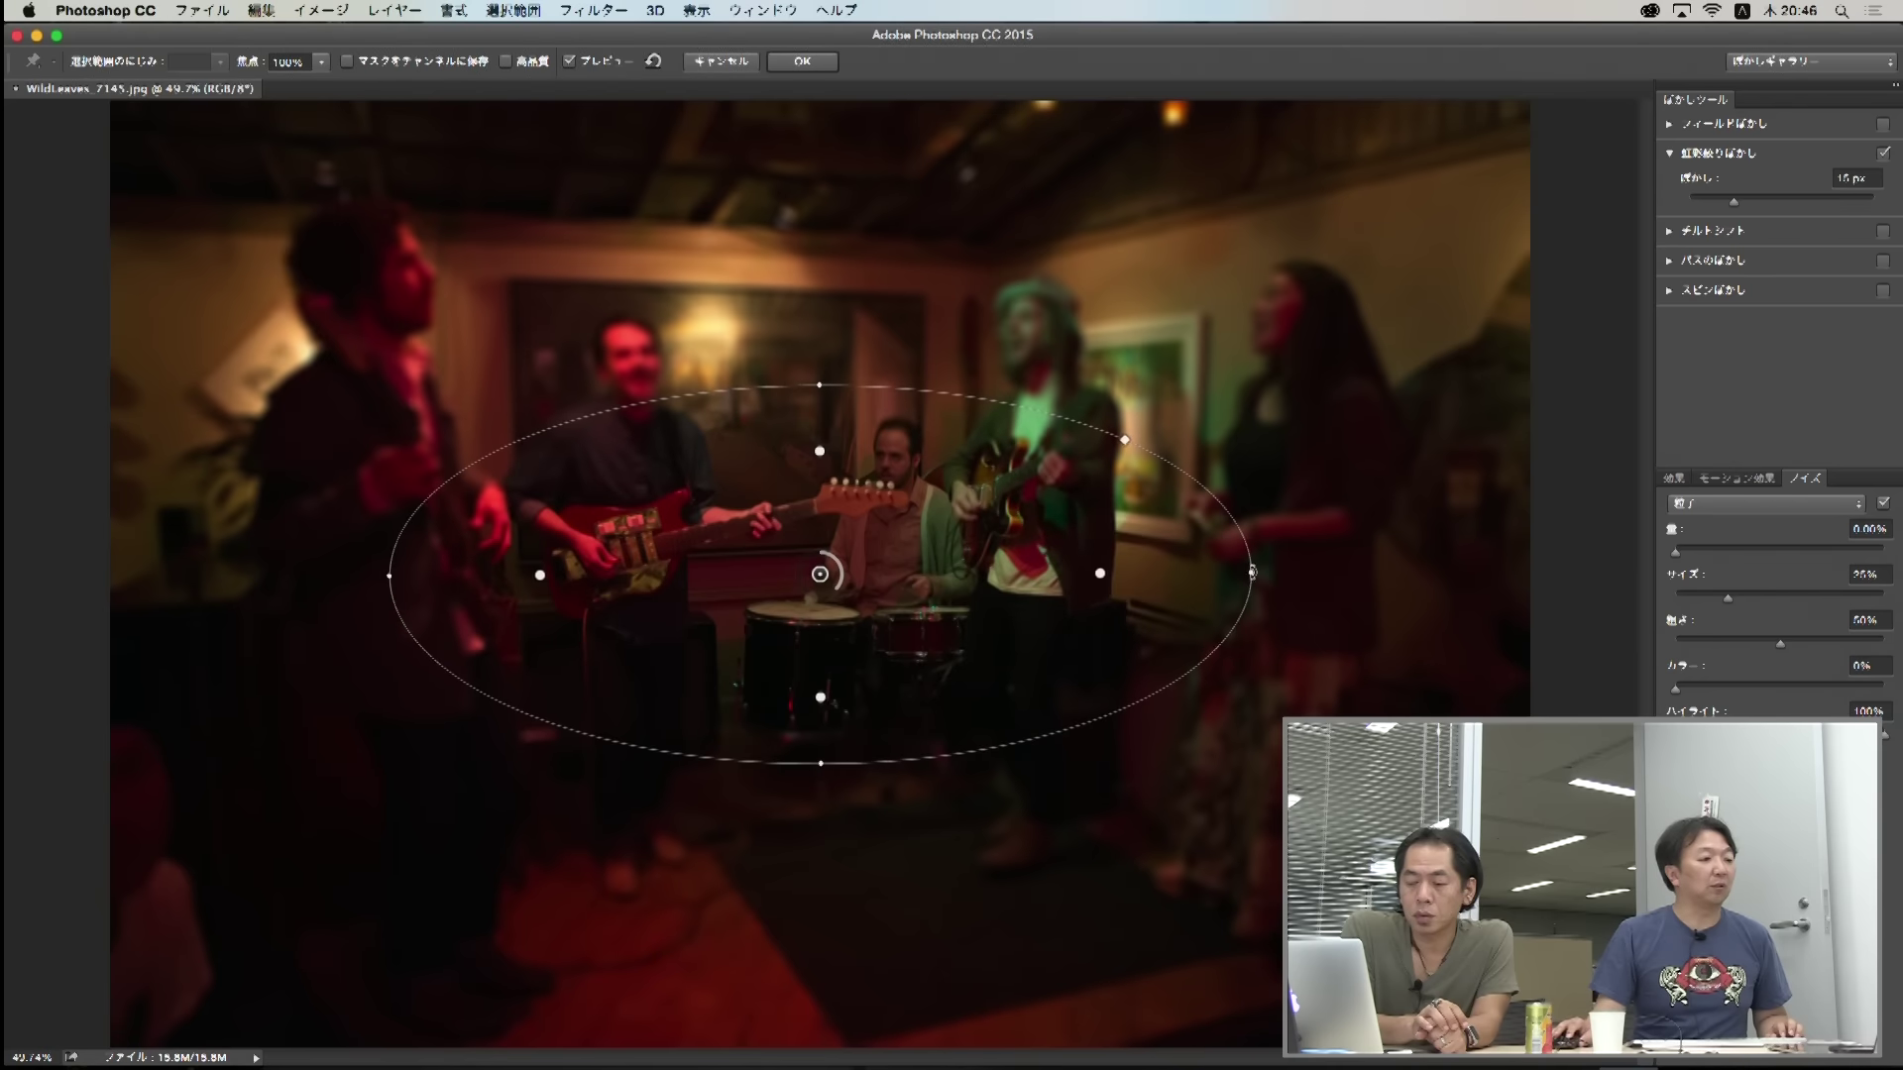
drag(815, 768, 816, 949)
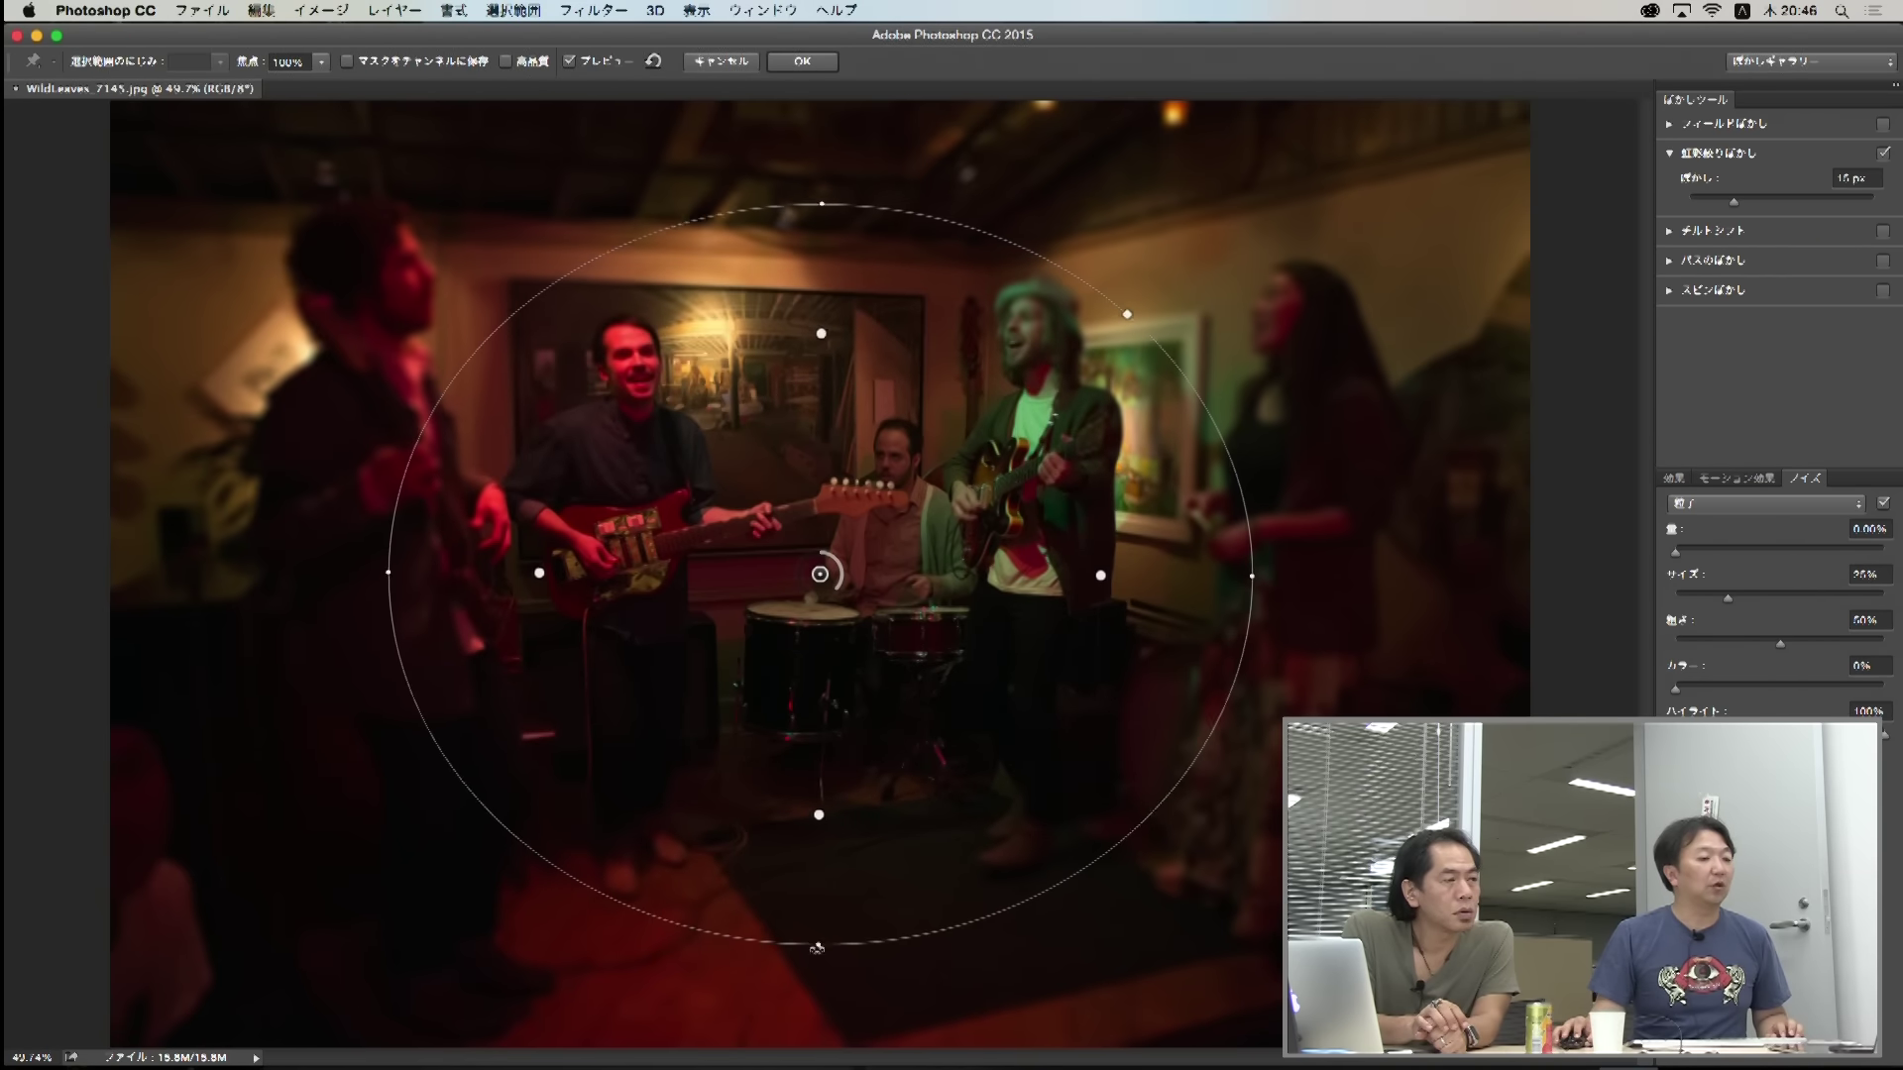
mouse_move(838, 592)
mouse_down()
mouse_move(808, 591)
mouse_move(802, 567)
mouse_up()
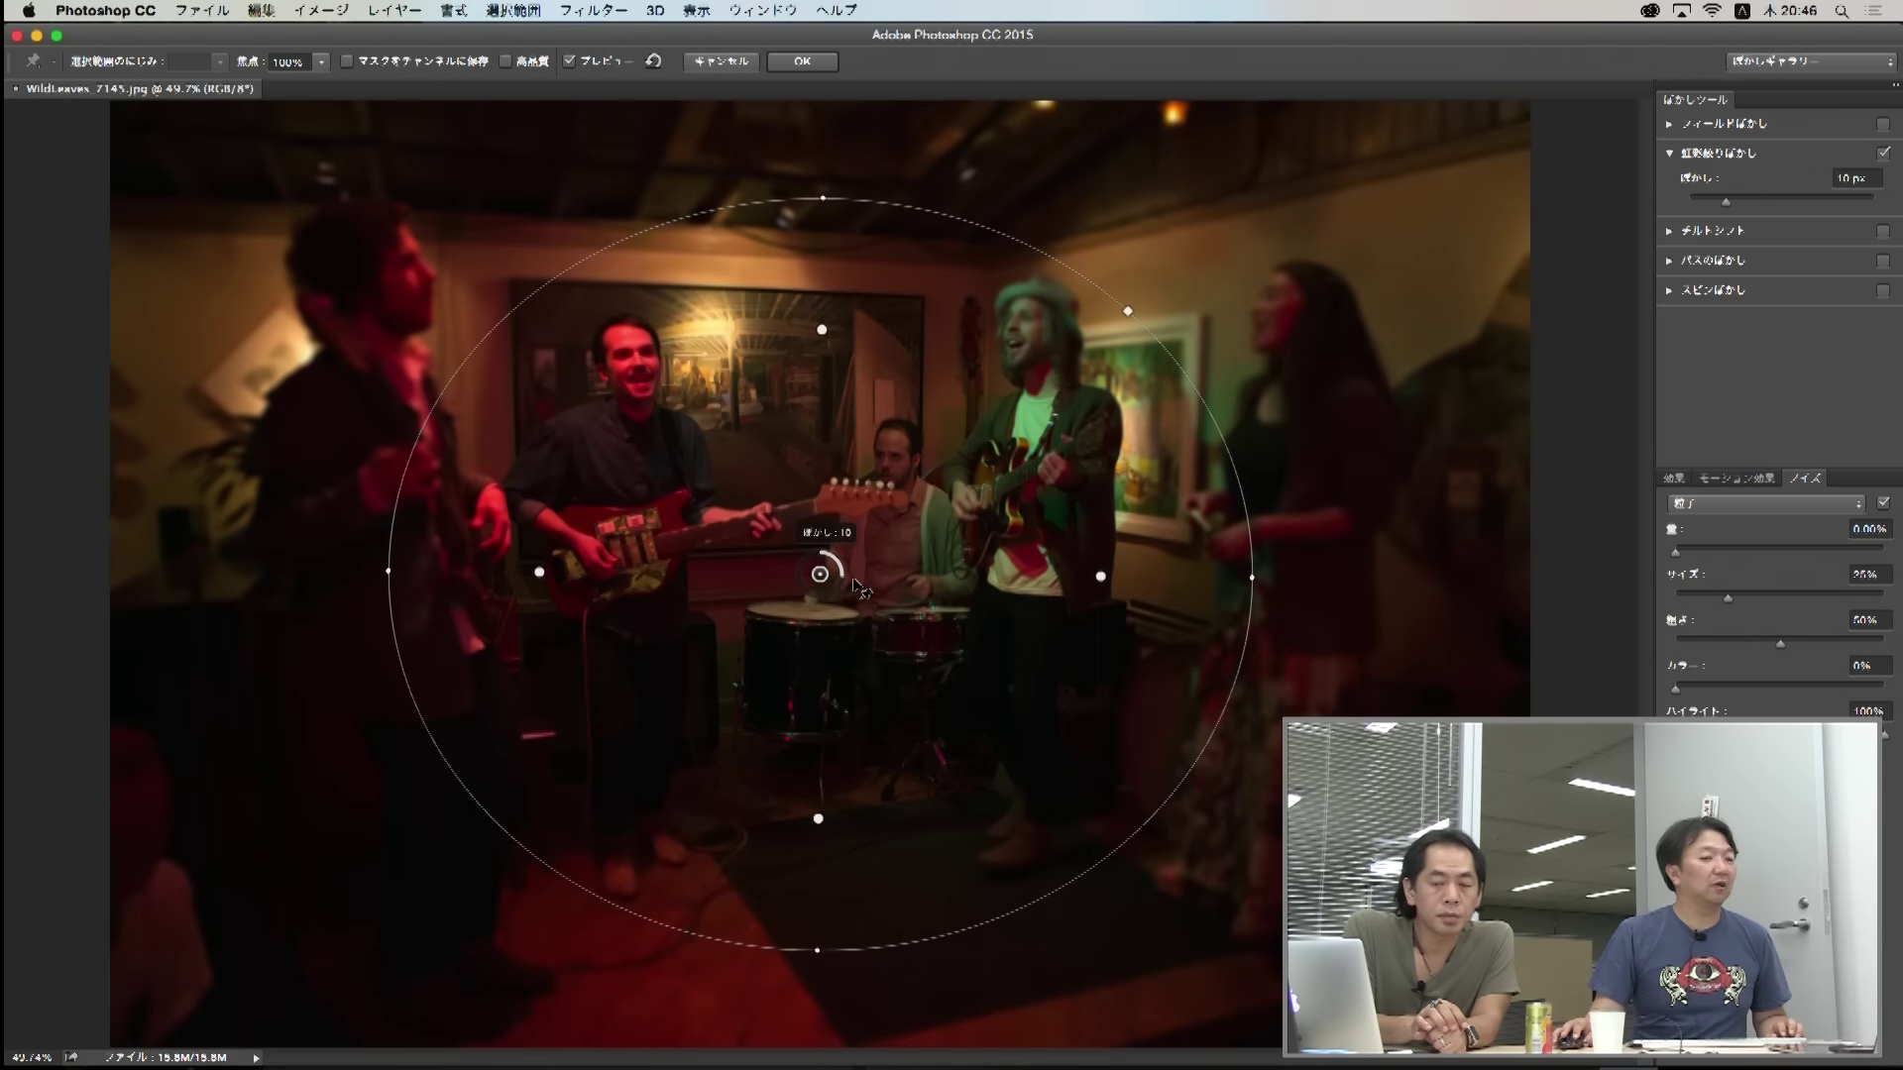
mouse_move(1729, 206)
mouse_down()
mouse_move(1774, 205)
mouse_move(1754, 203)
mouse_up()
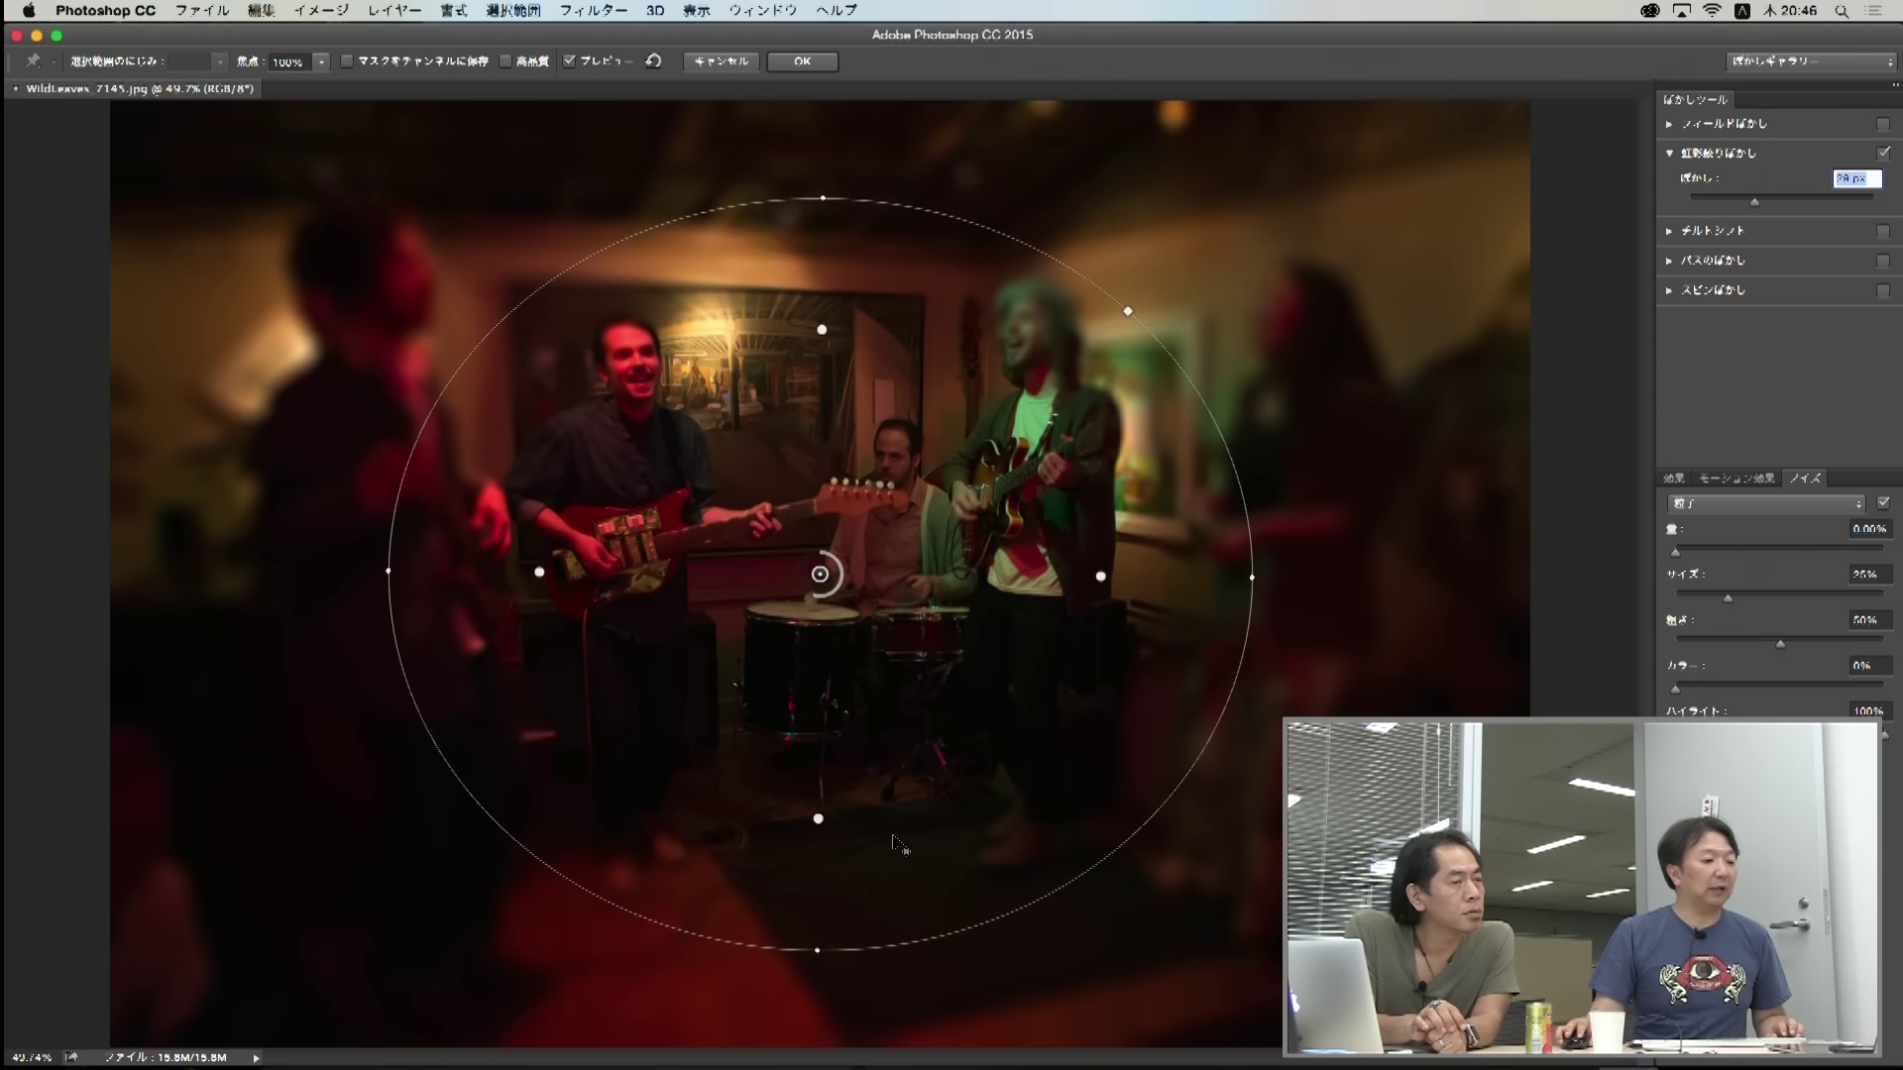
Step: Reshape the sharp inner zone, finally expanding it up toward the guitar neck
drag(818, 823, 818, 660)
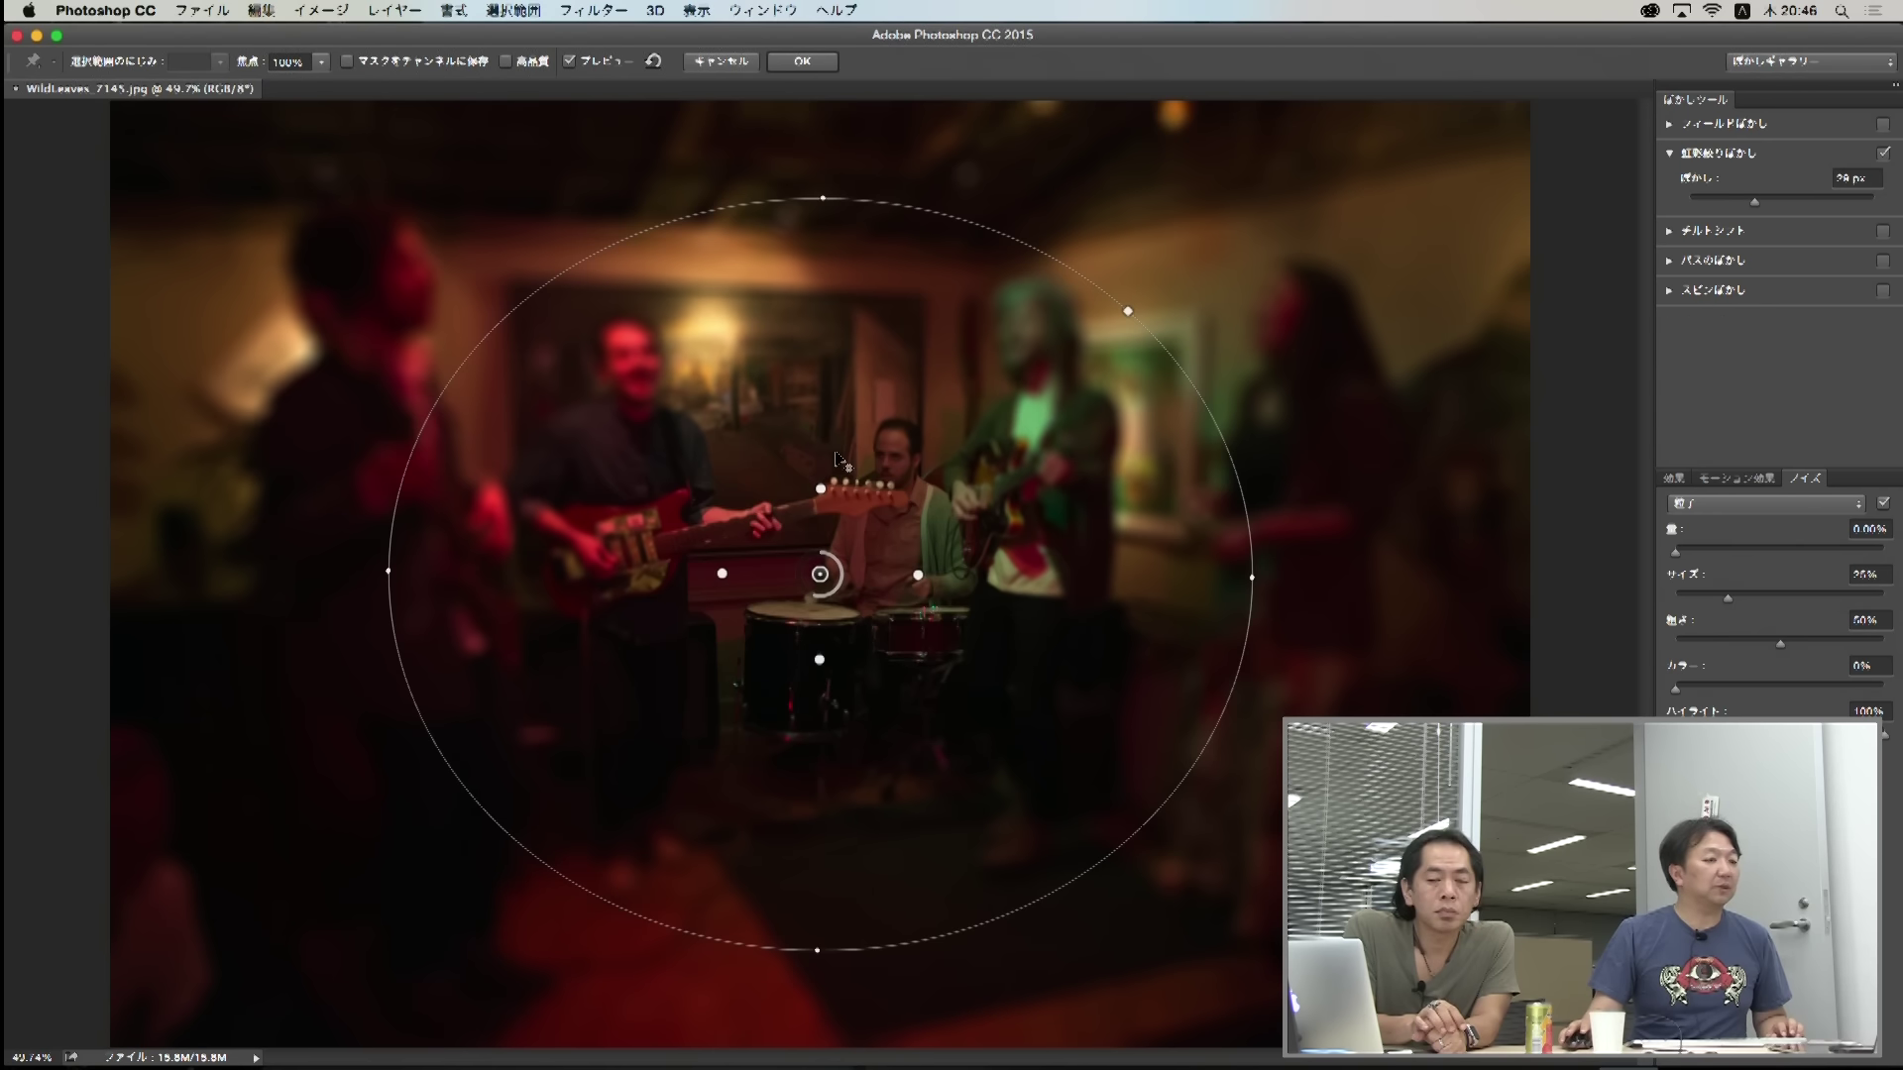
drag(820, 488, 821, 345)
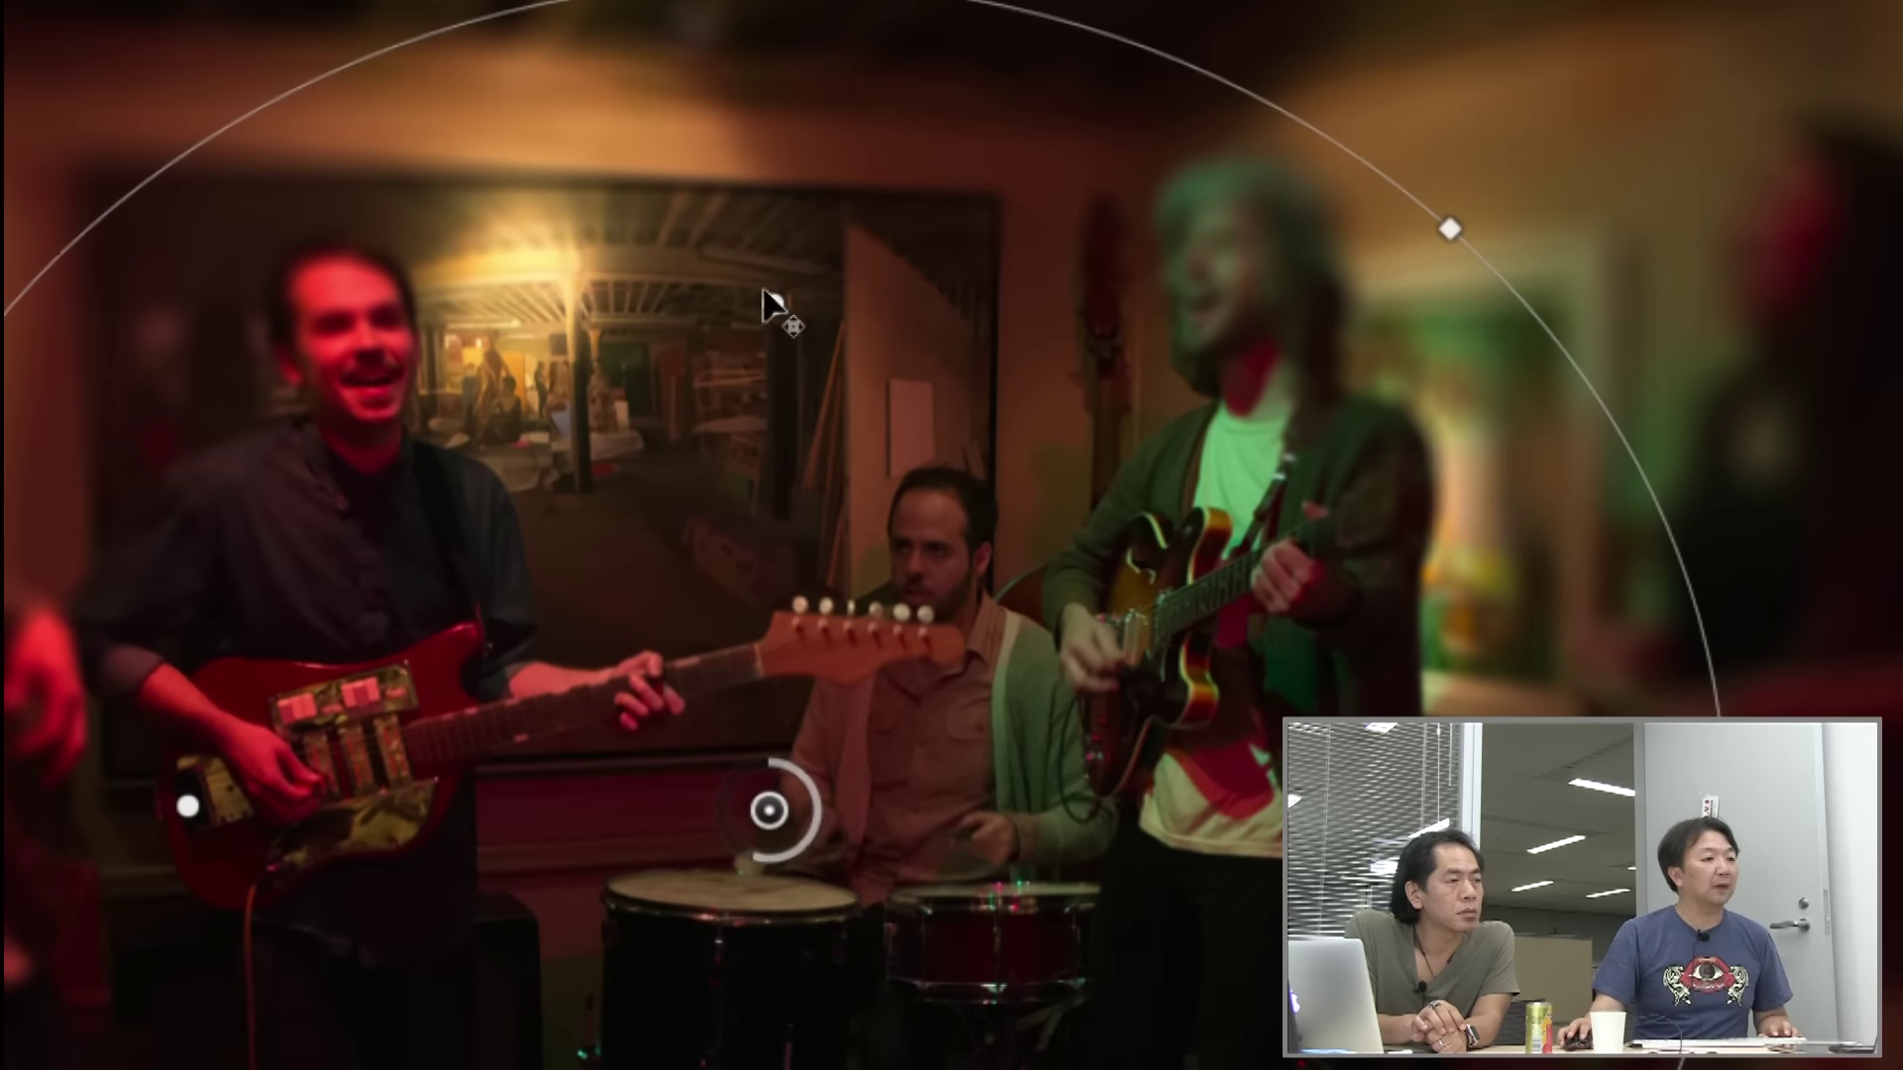
drag(772, 306, 769, 541)
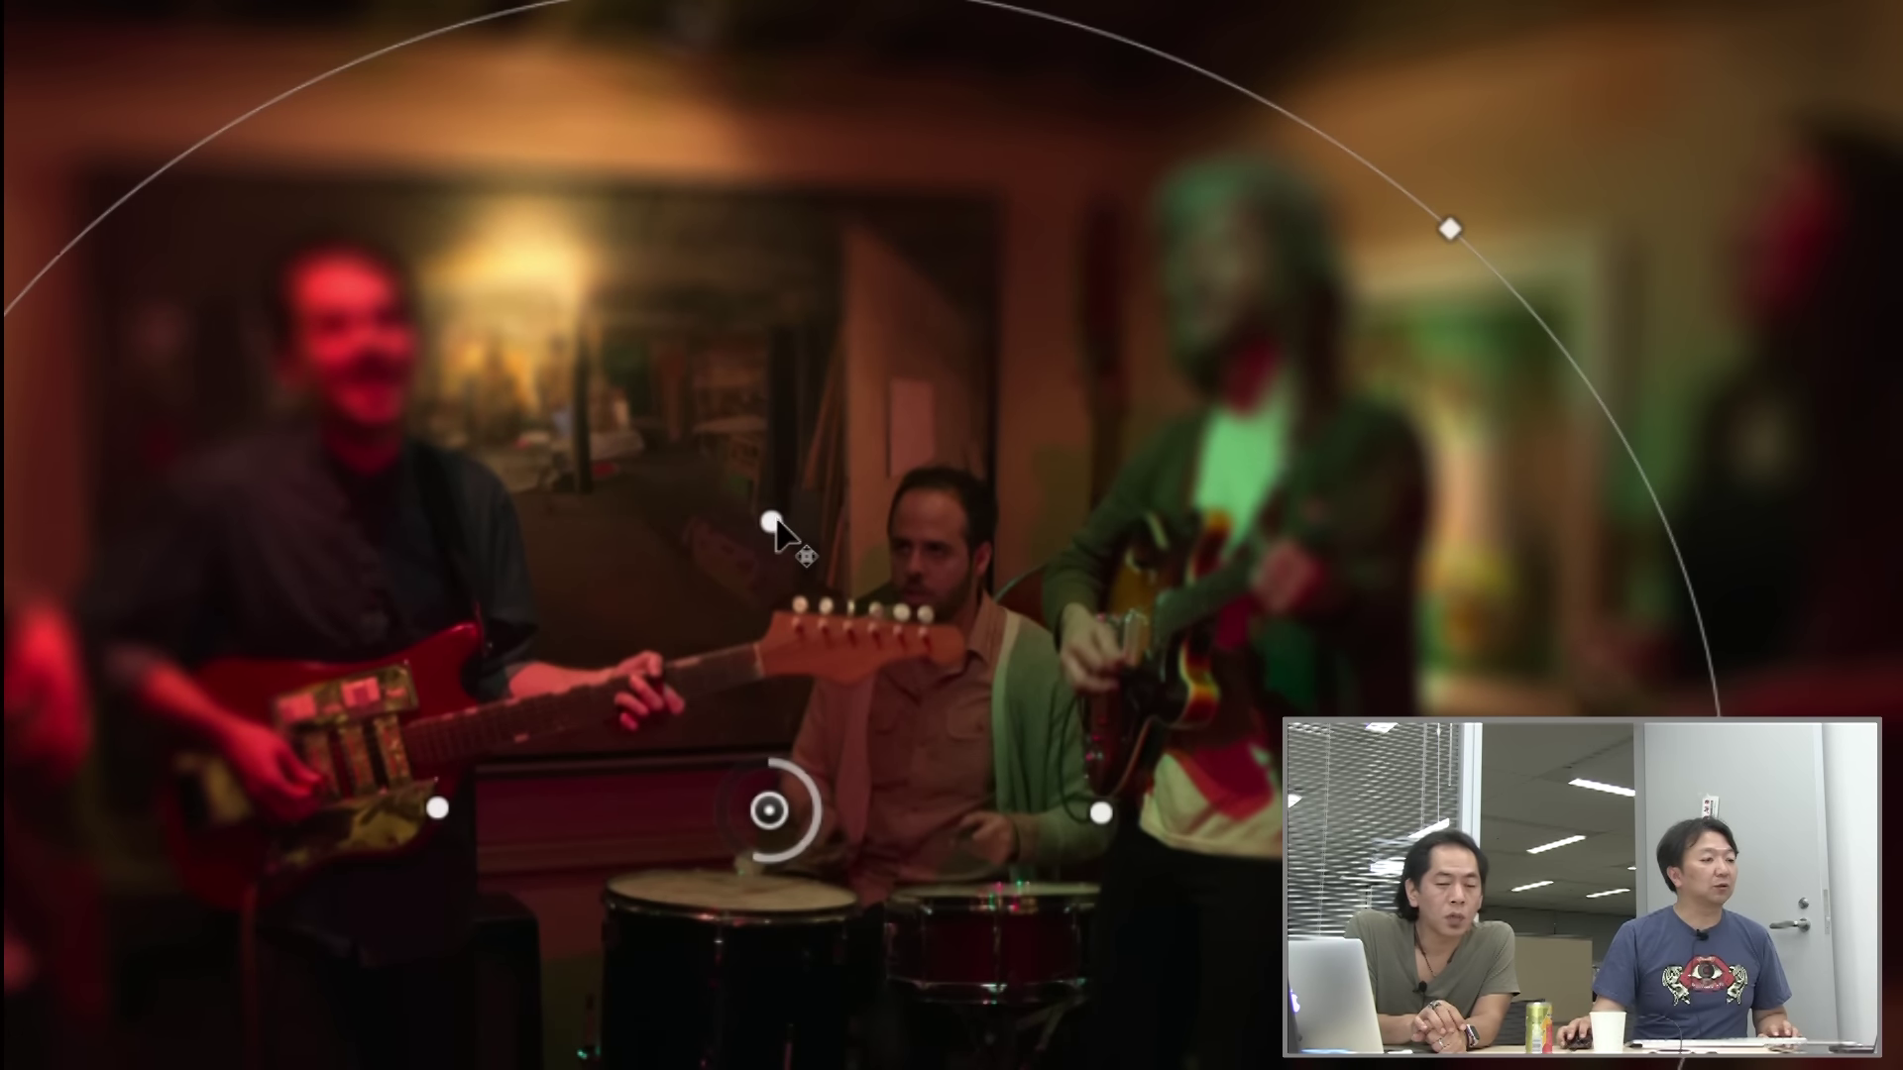
drag(773, 587, 773, 613)
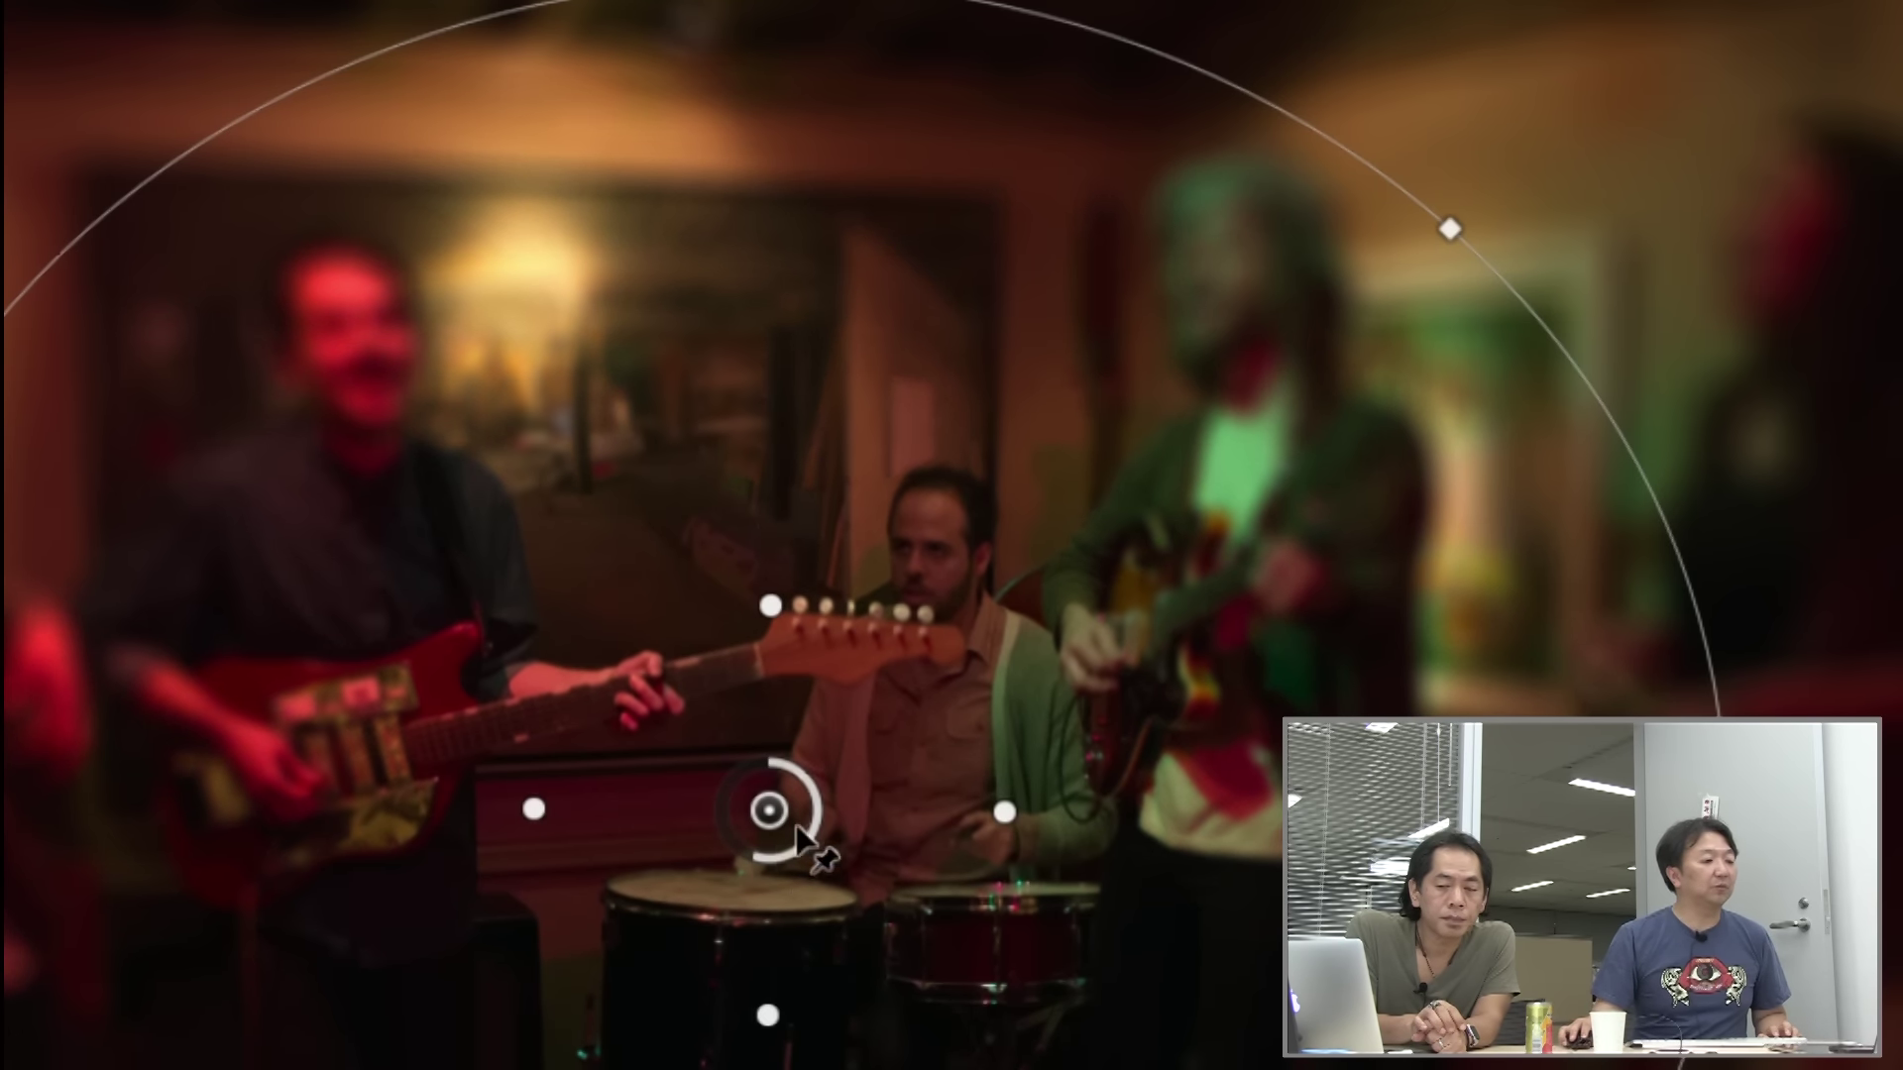
drag(759, 846, 729, 842)
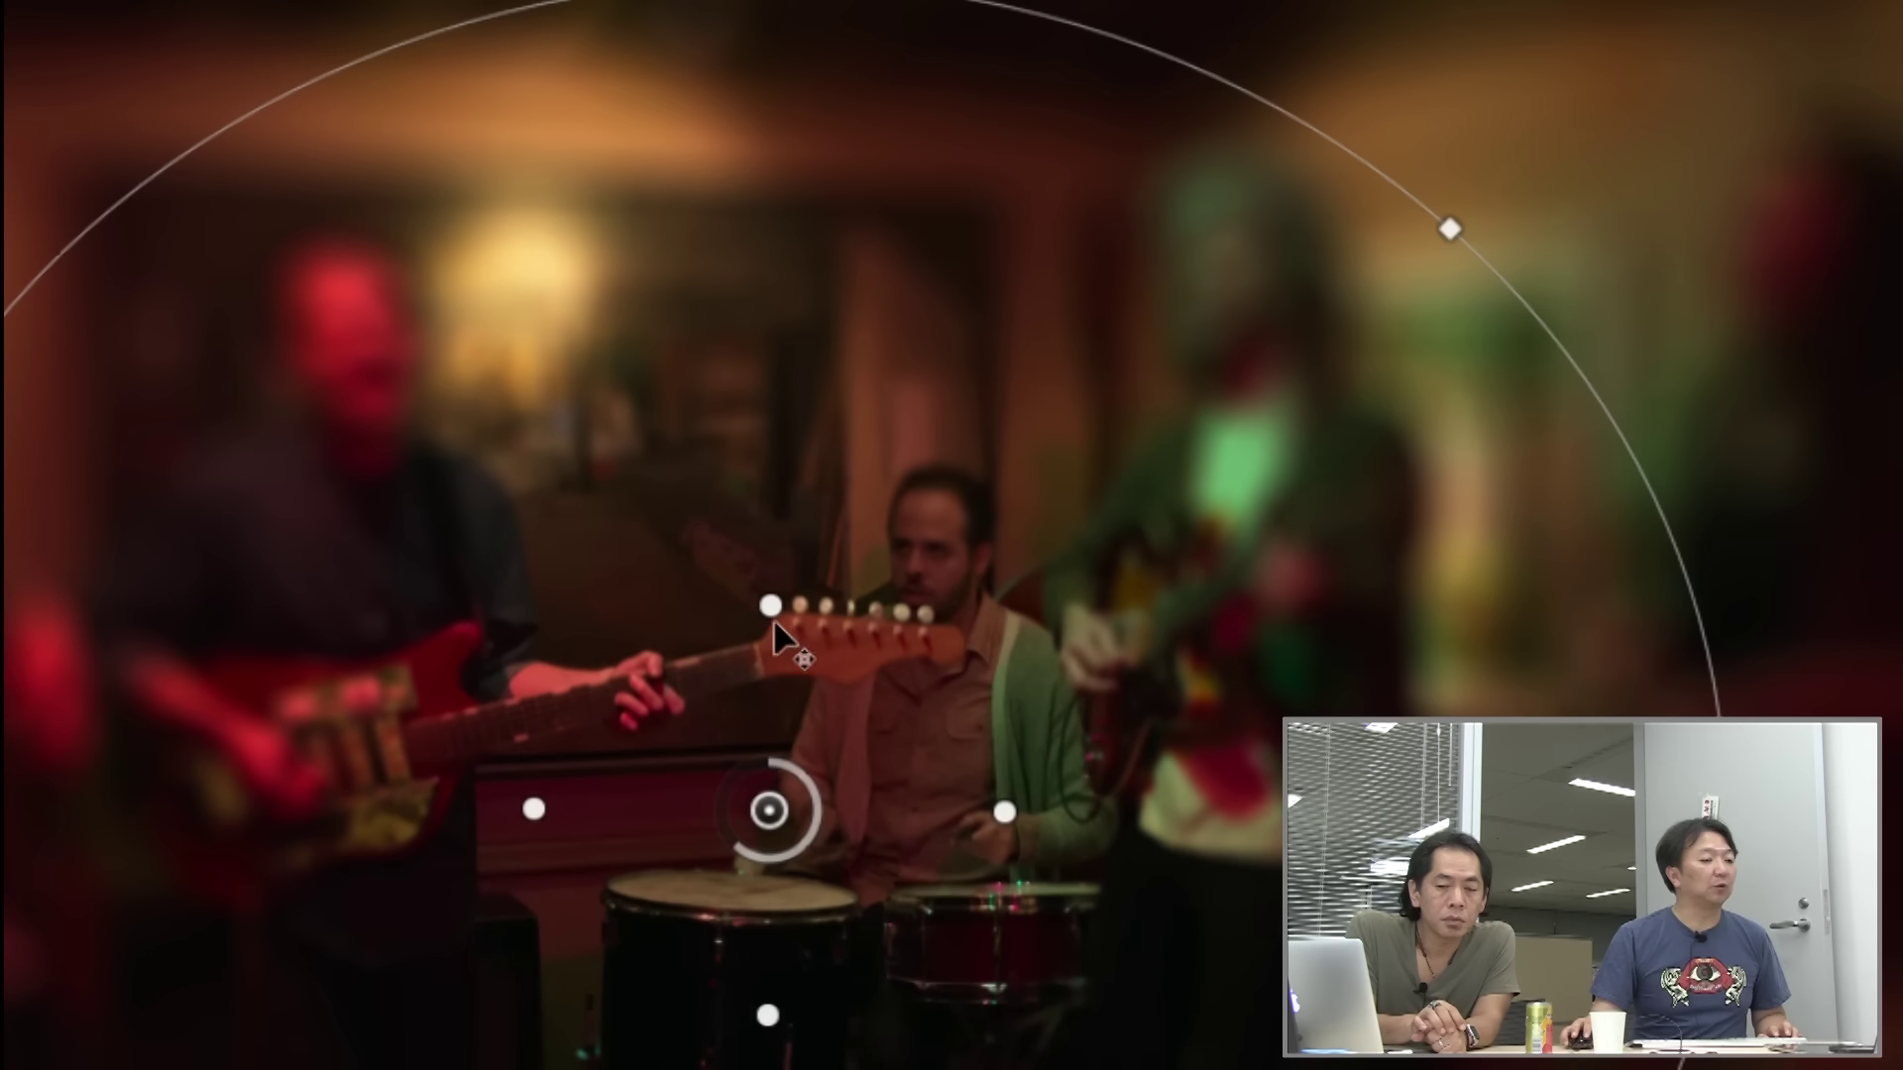
drag(771, 604, 771, 363)
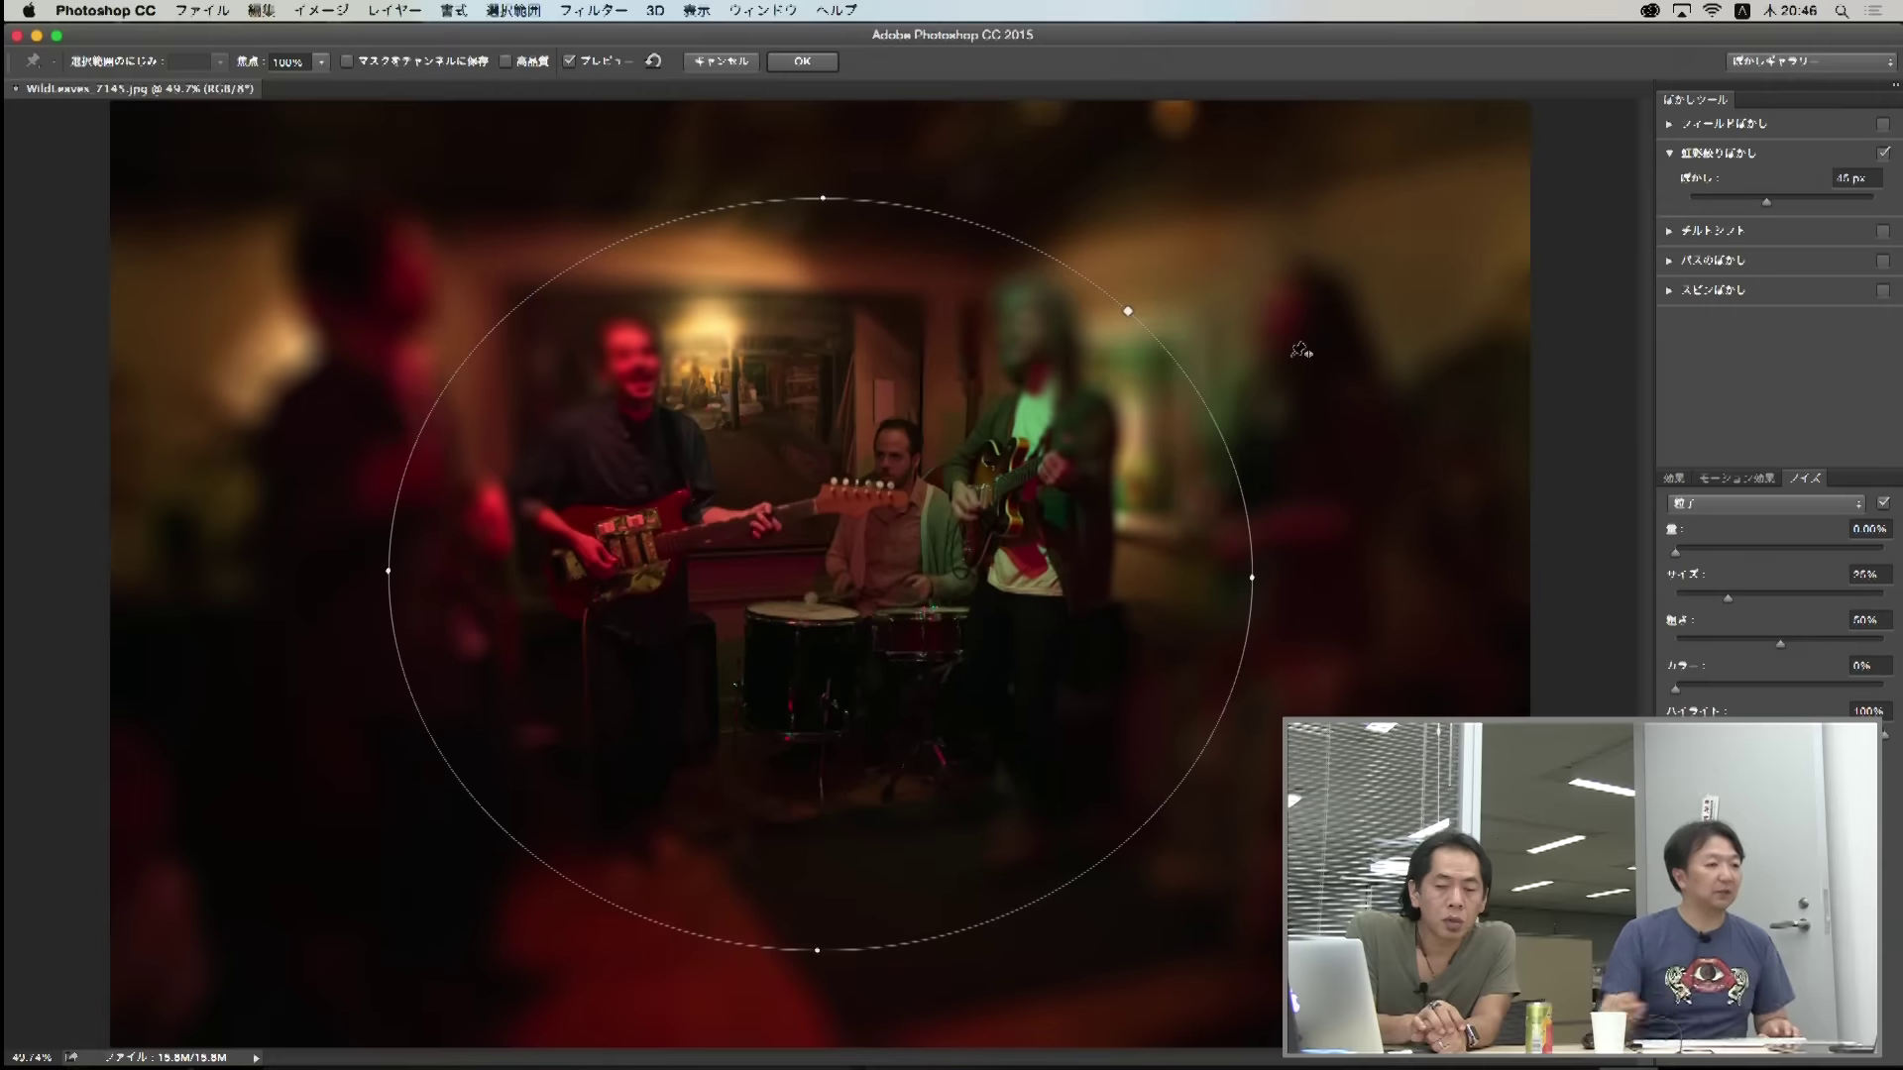
Step: Pull the feather handles toward the centre and lower the iris blur to 33 px
drag(820, 372, 821, 405)
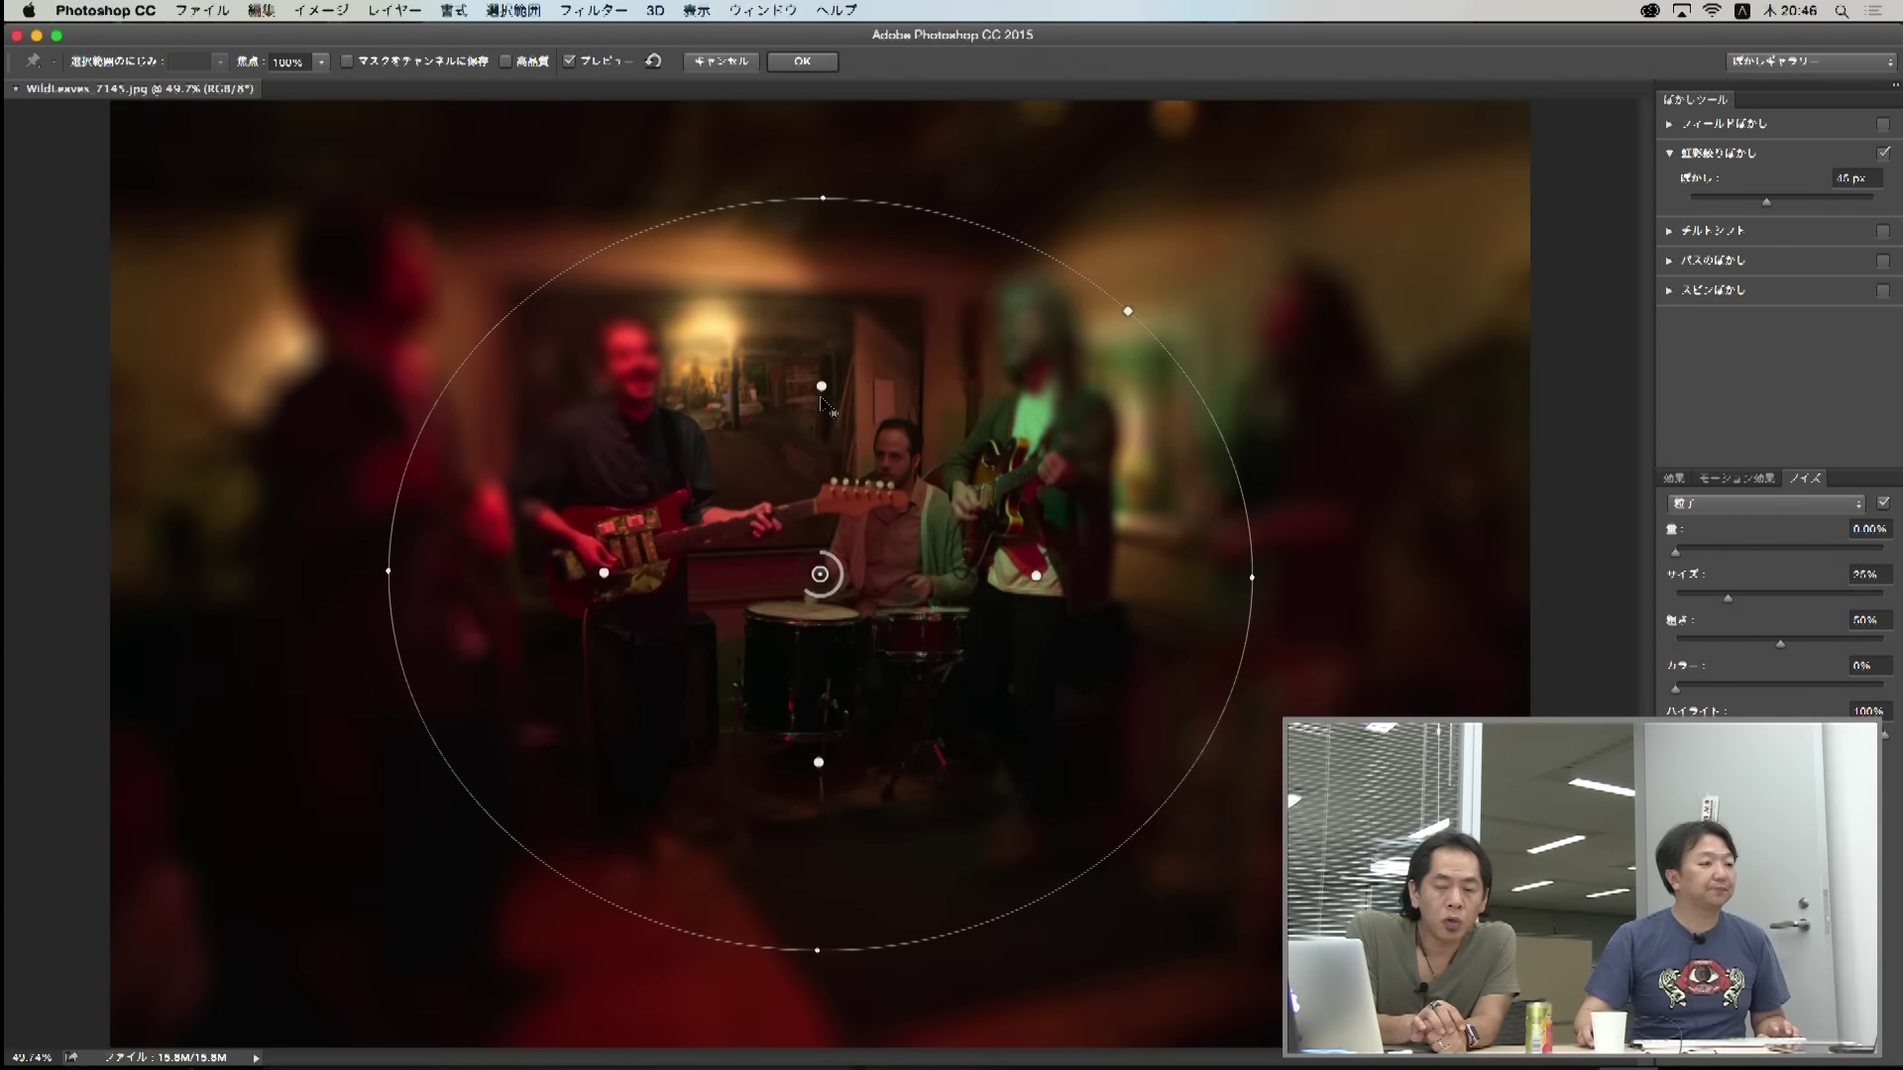
drag(813, 598, 812, 600)
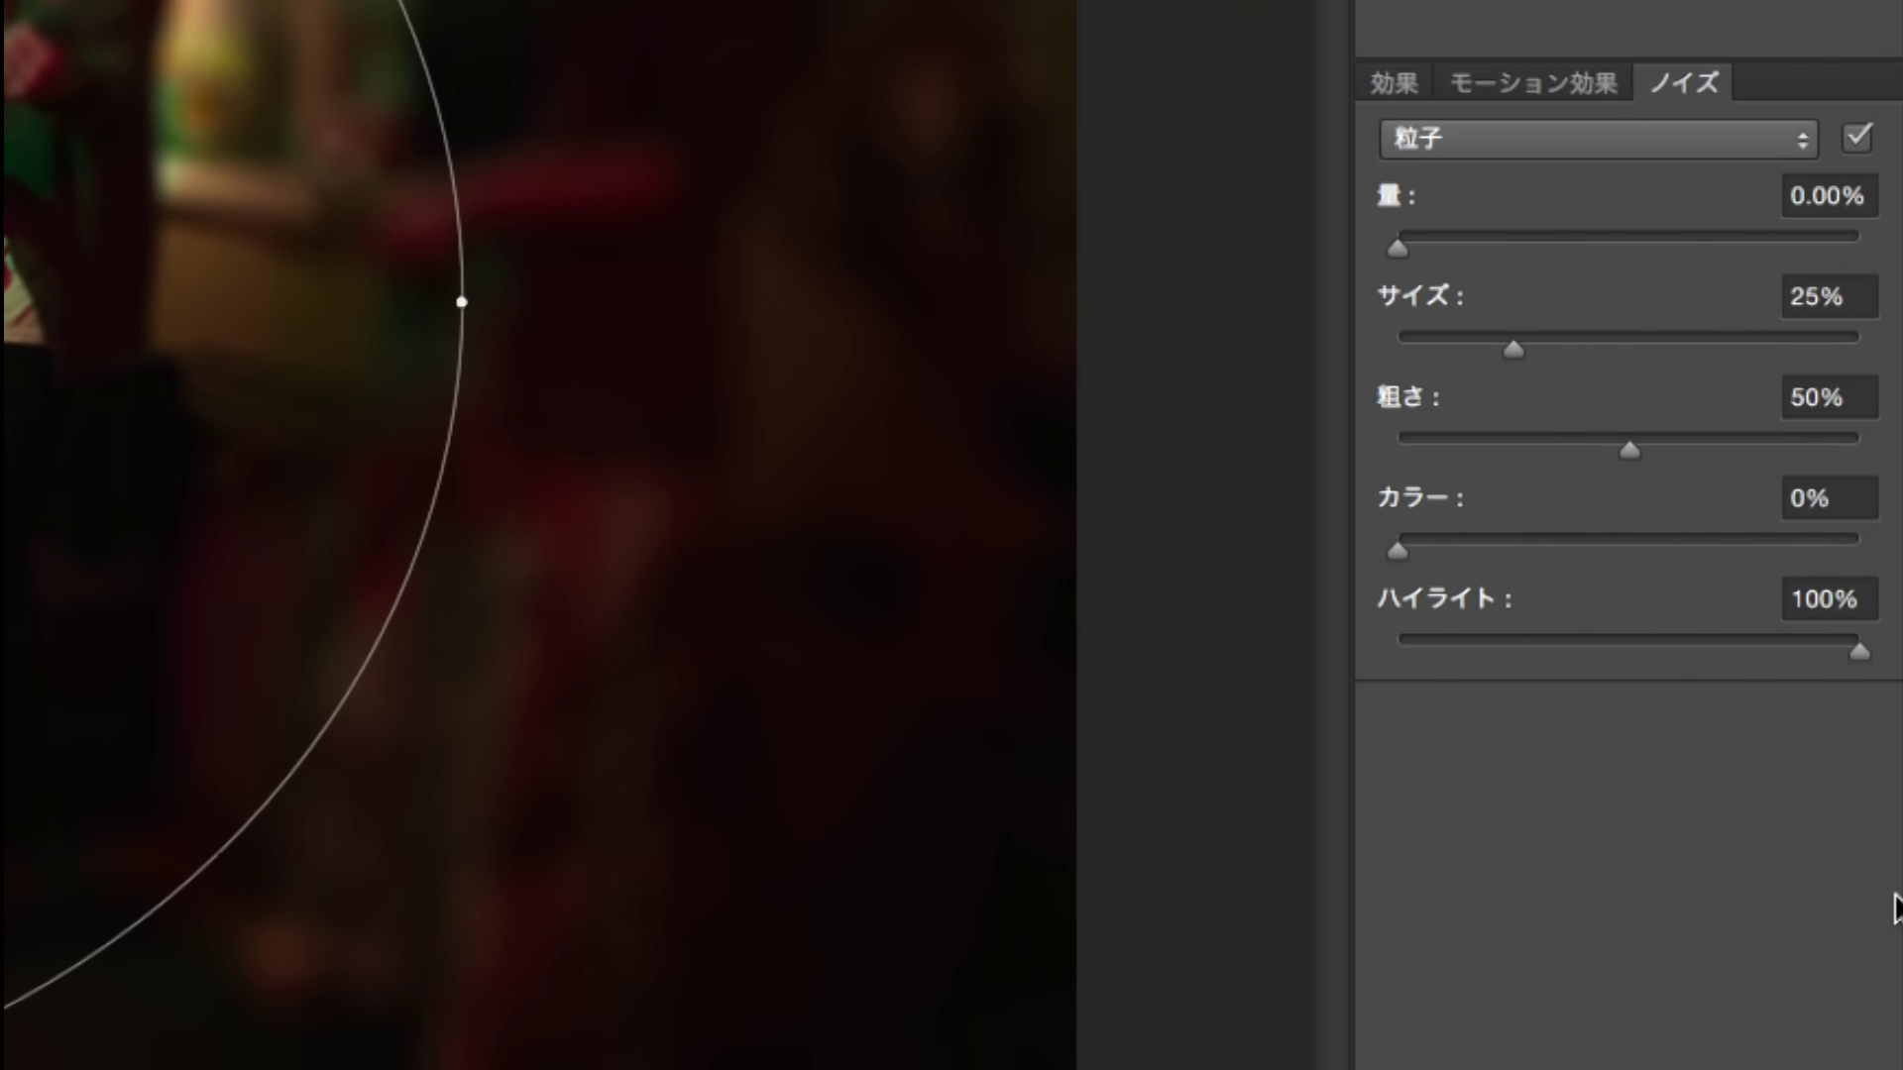
click(1795, 137)
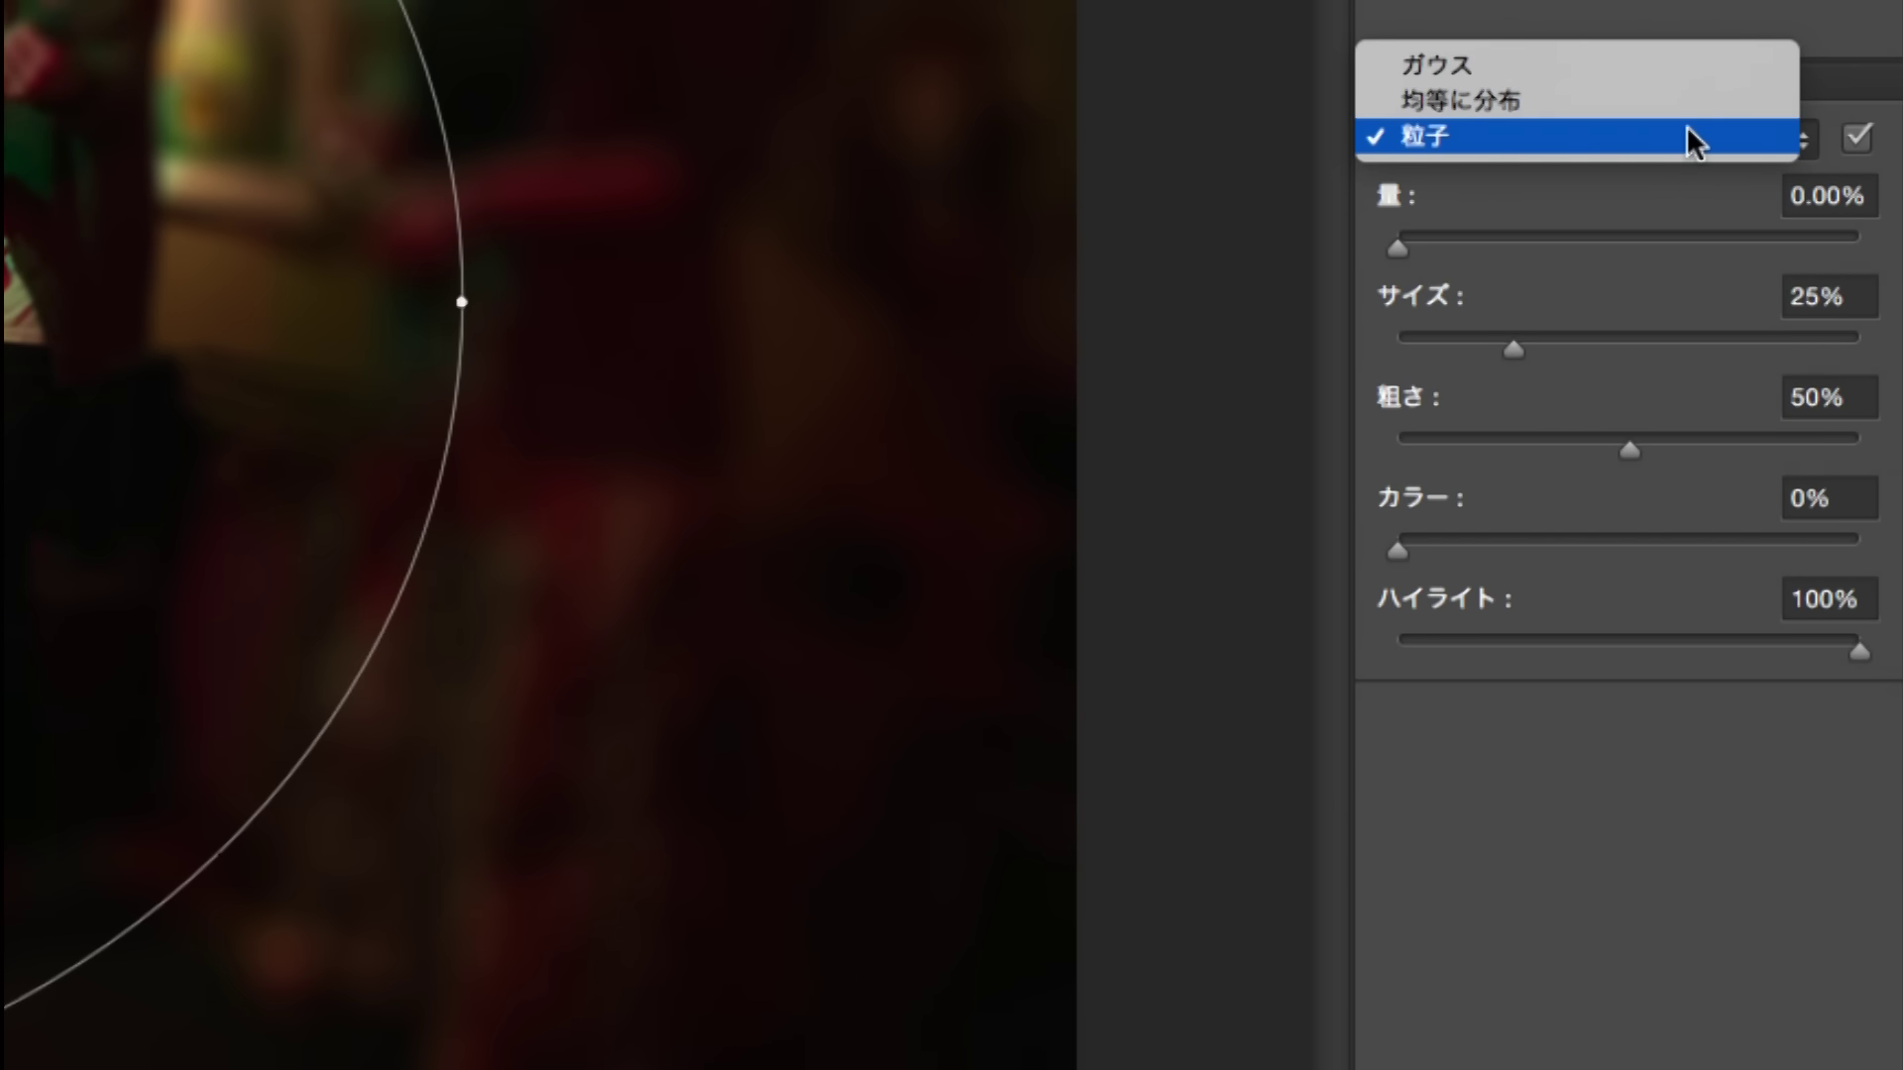
click(1657, 73)
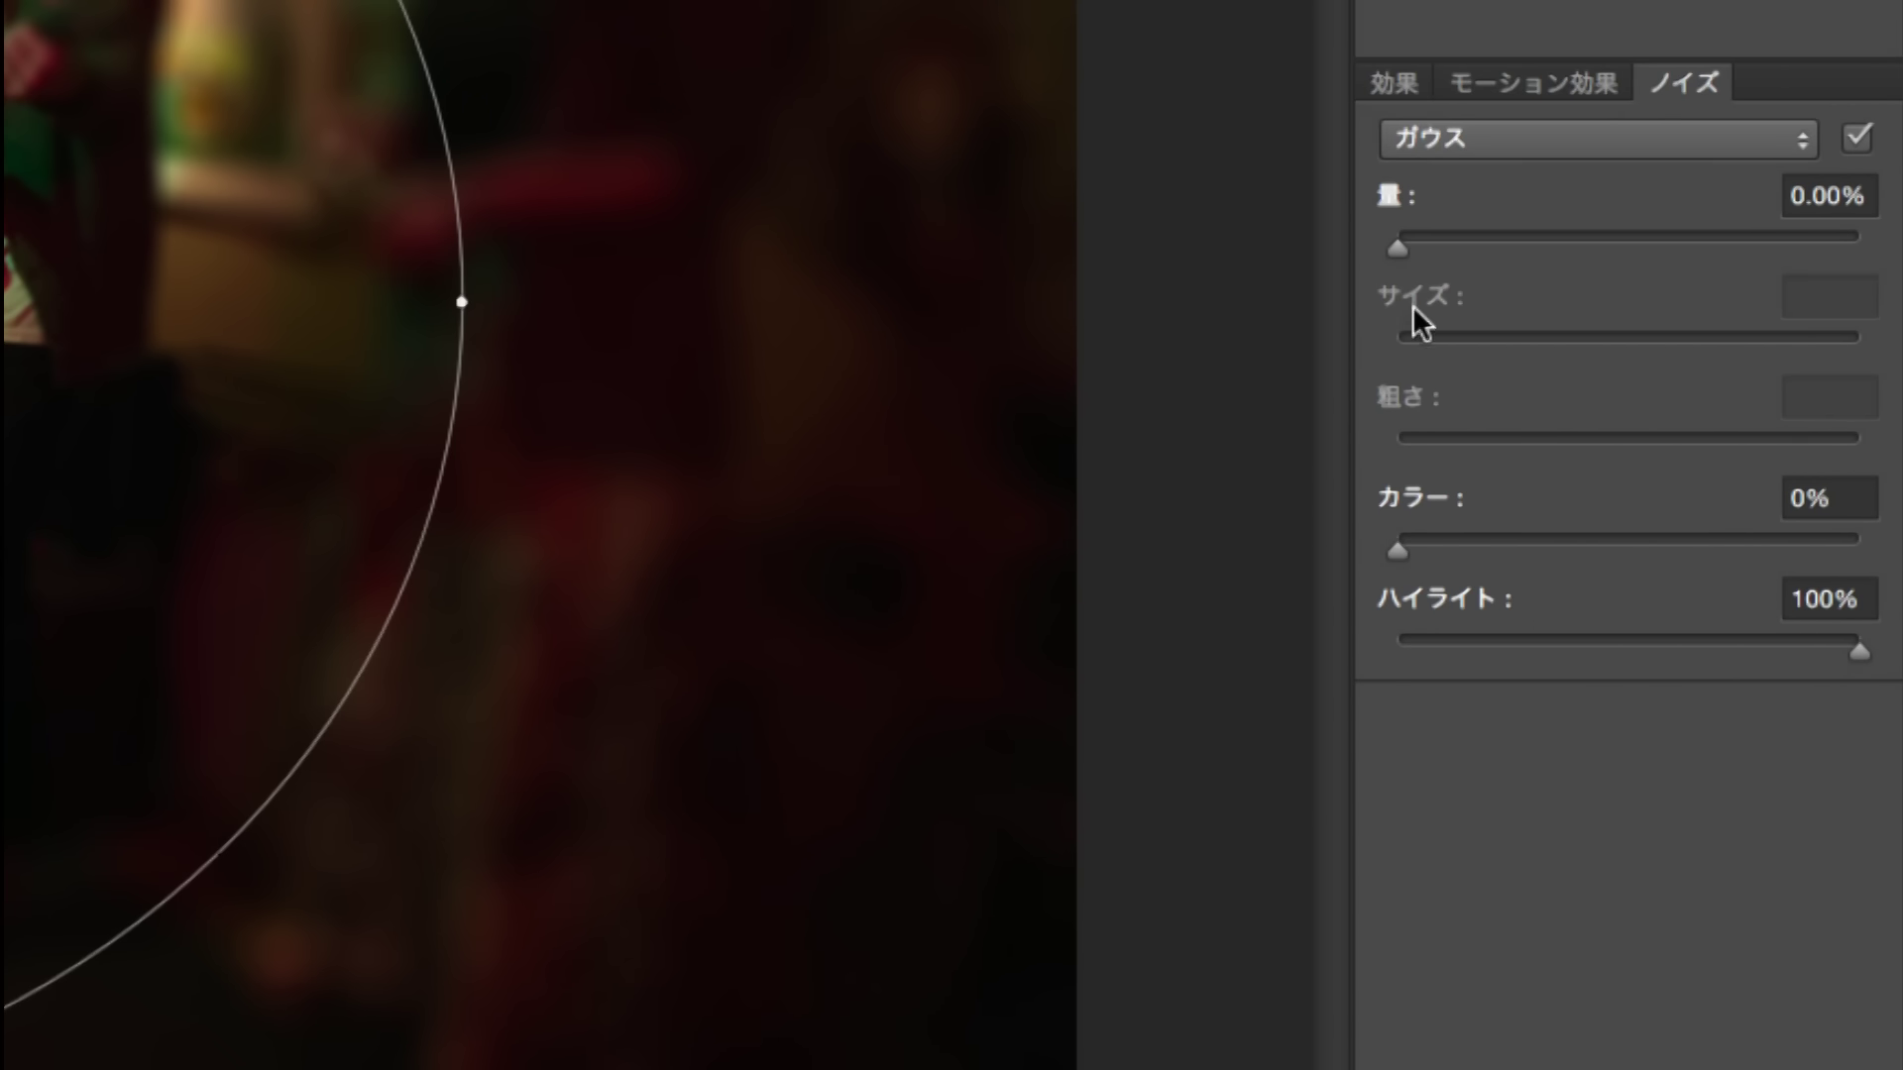
click(1530, 141)
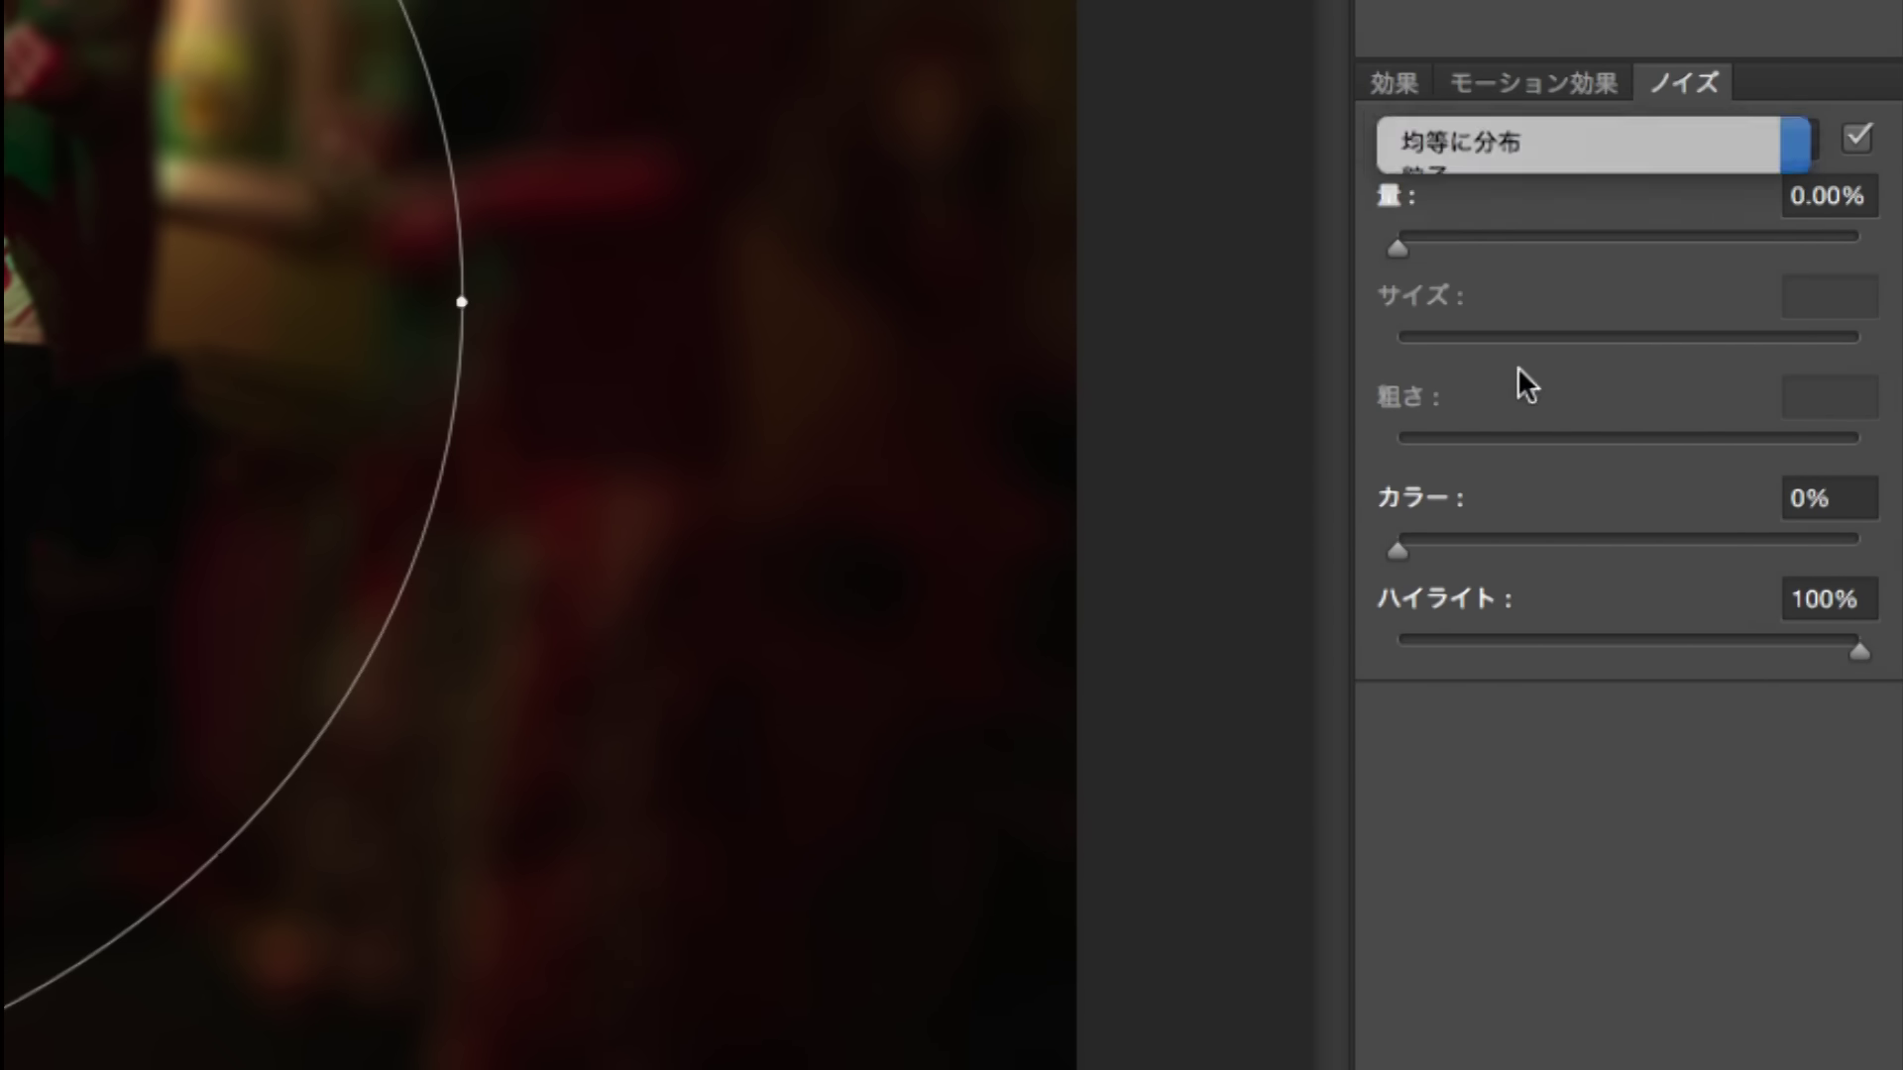
click(1584, 139)
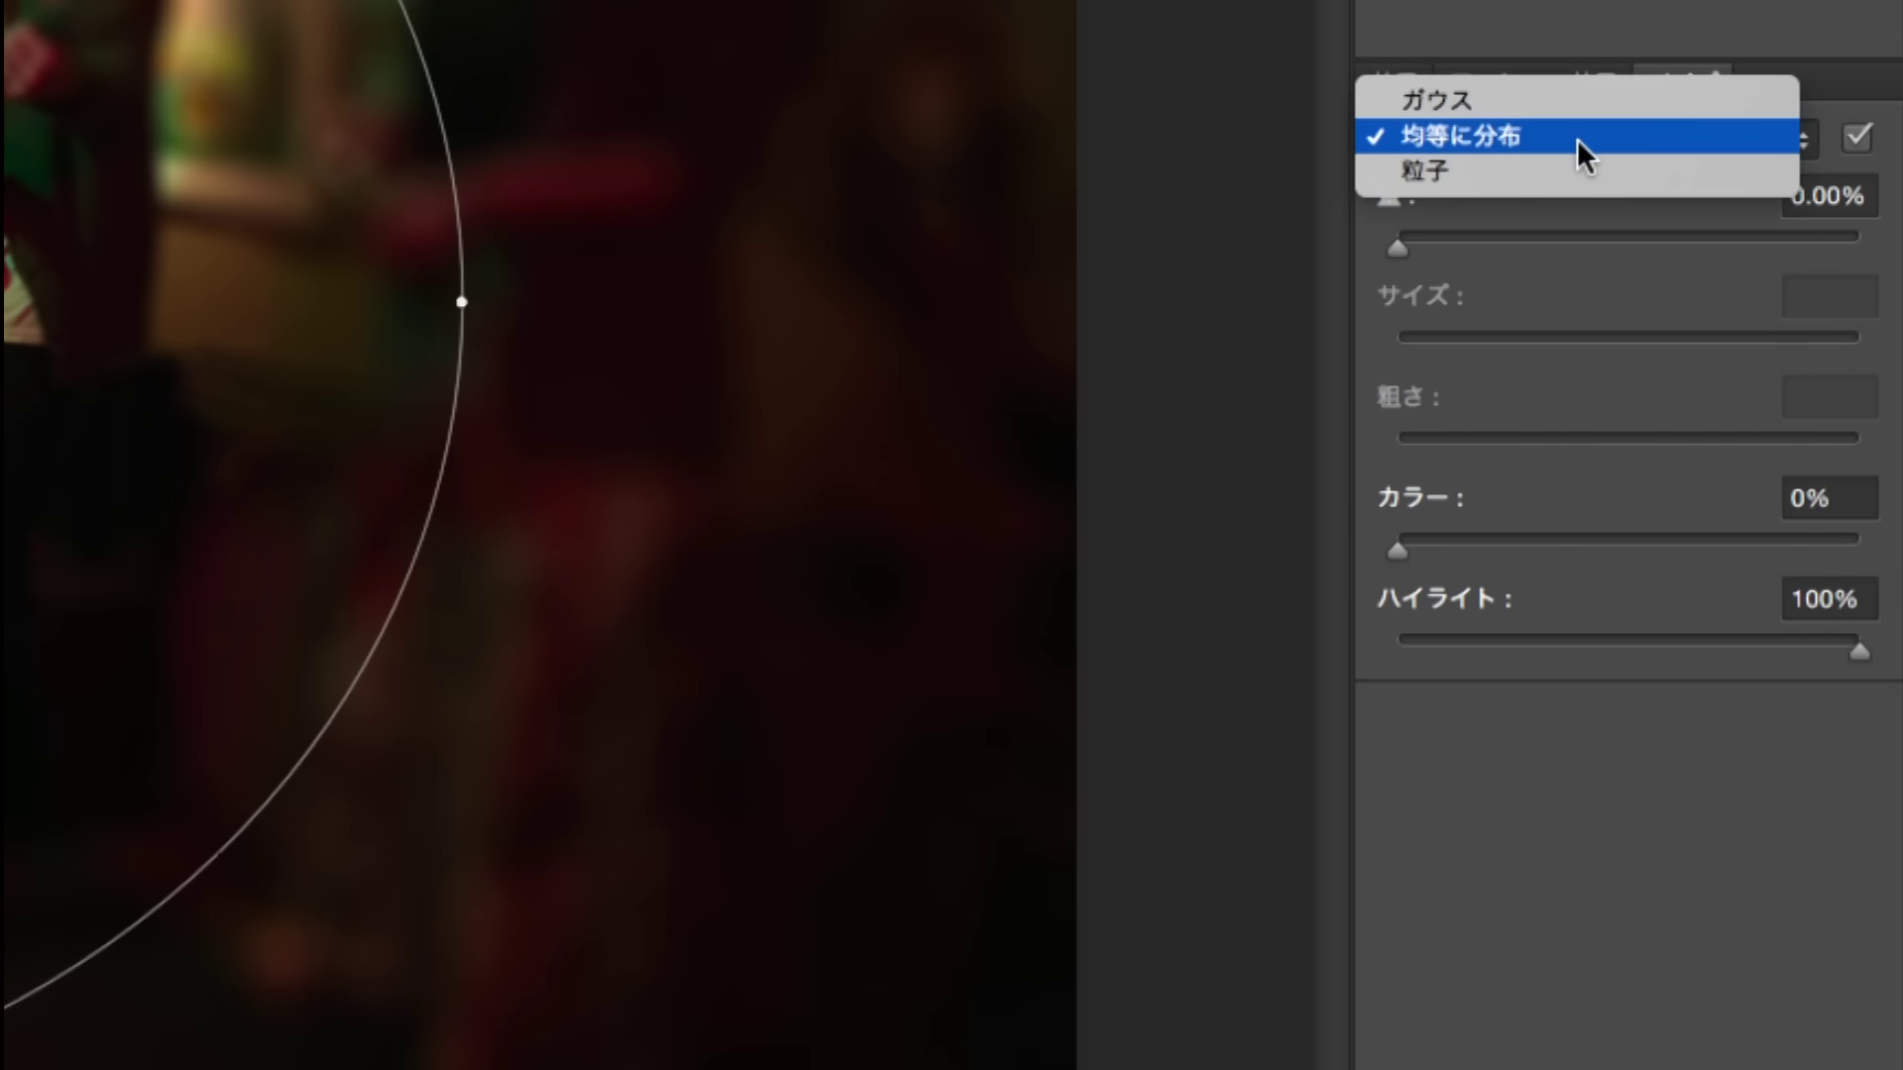
click(1566, 170)
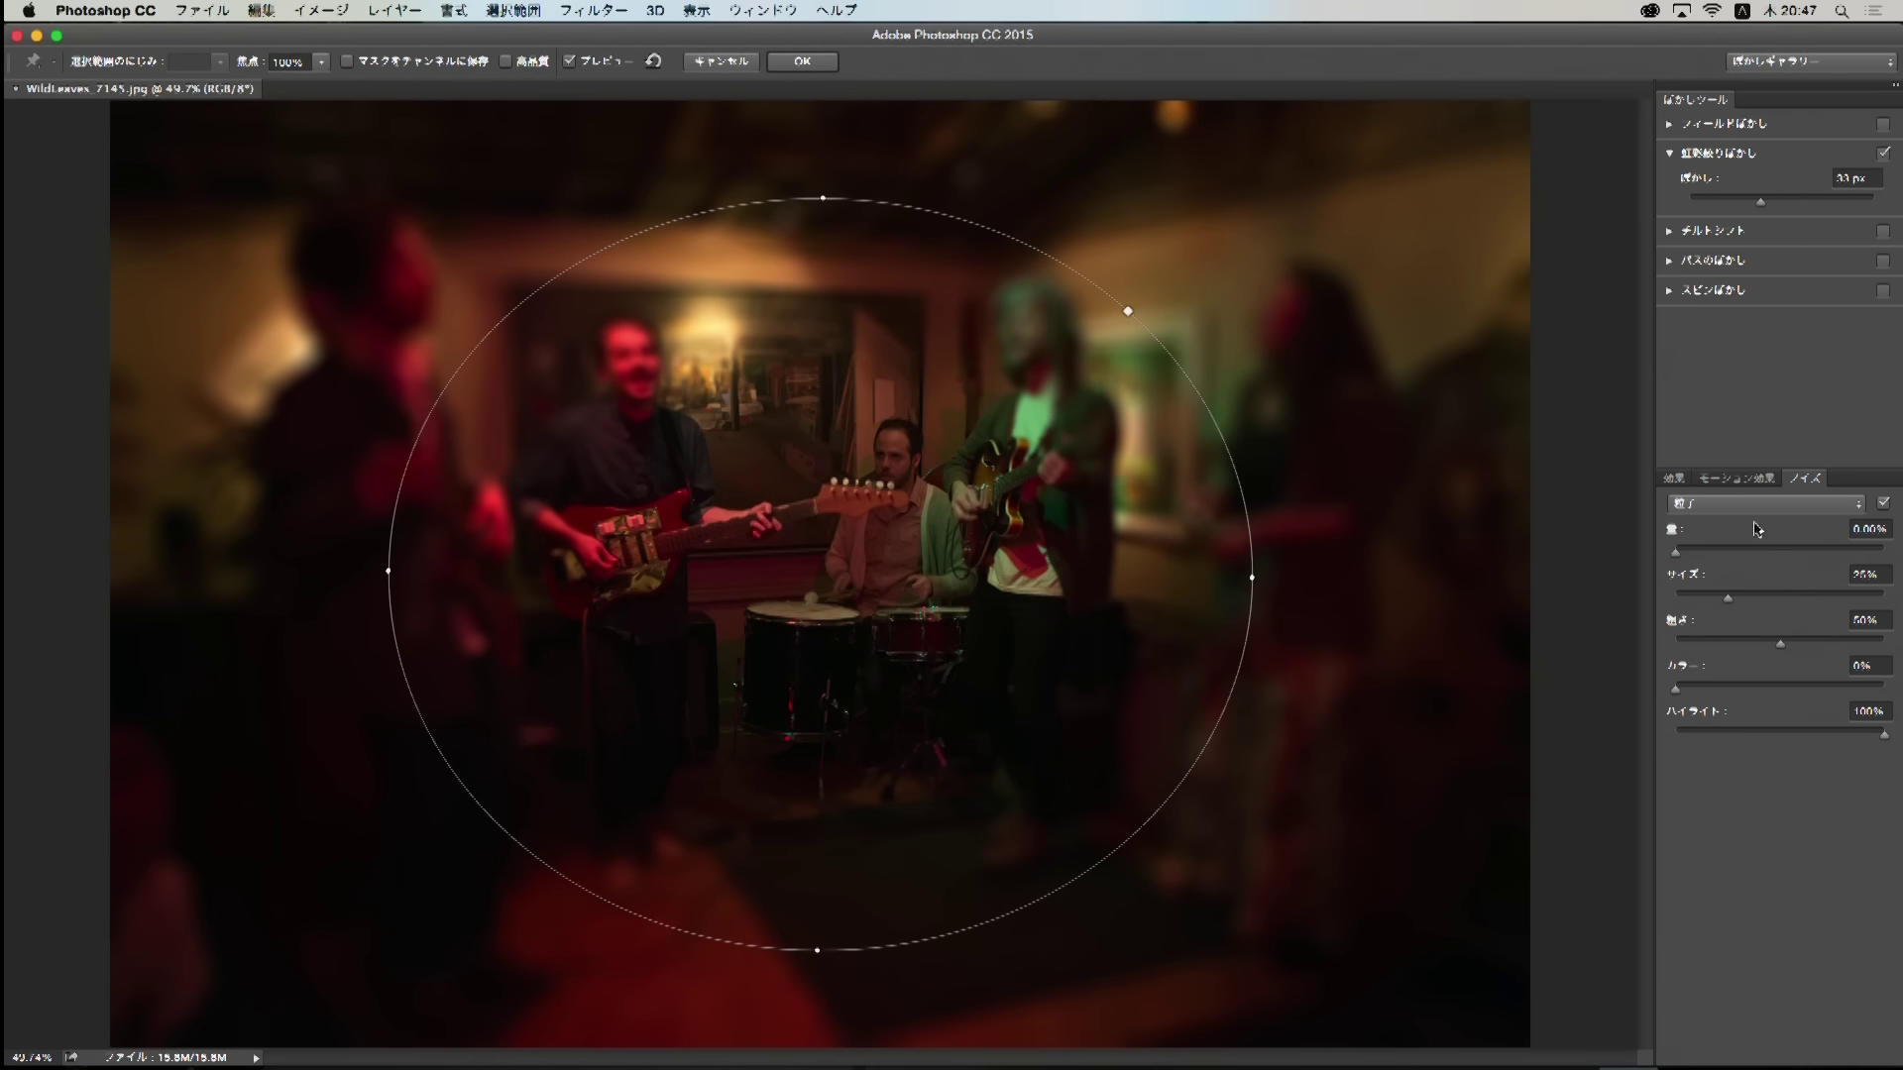
Step: Raise the grain noise Amount slider above 0%
drag(1676, 552, 1810, 553)
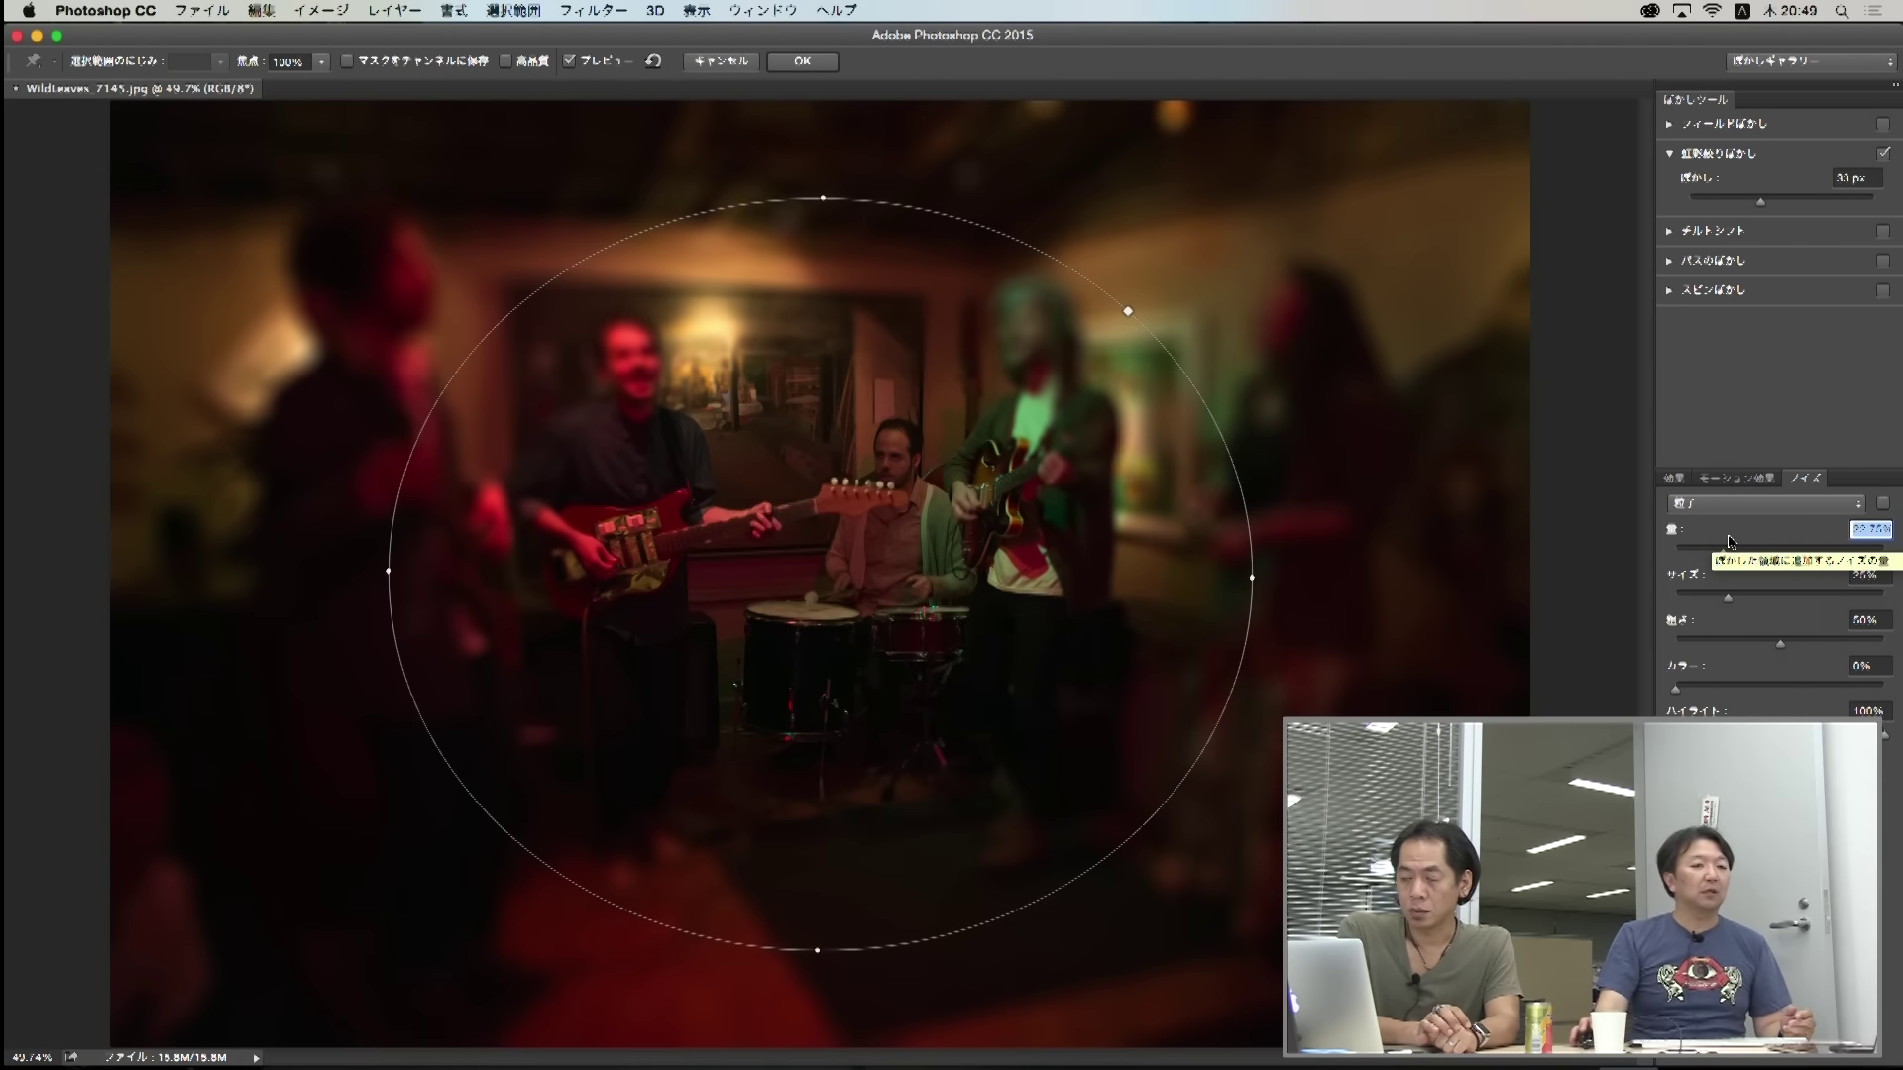
Step: Turn grain noise back on at about 15% and try resetting the Blur Gallery presets
drag(1723, 559, 1710, 565)
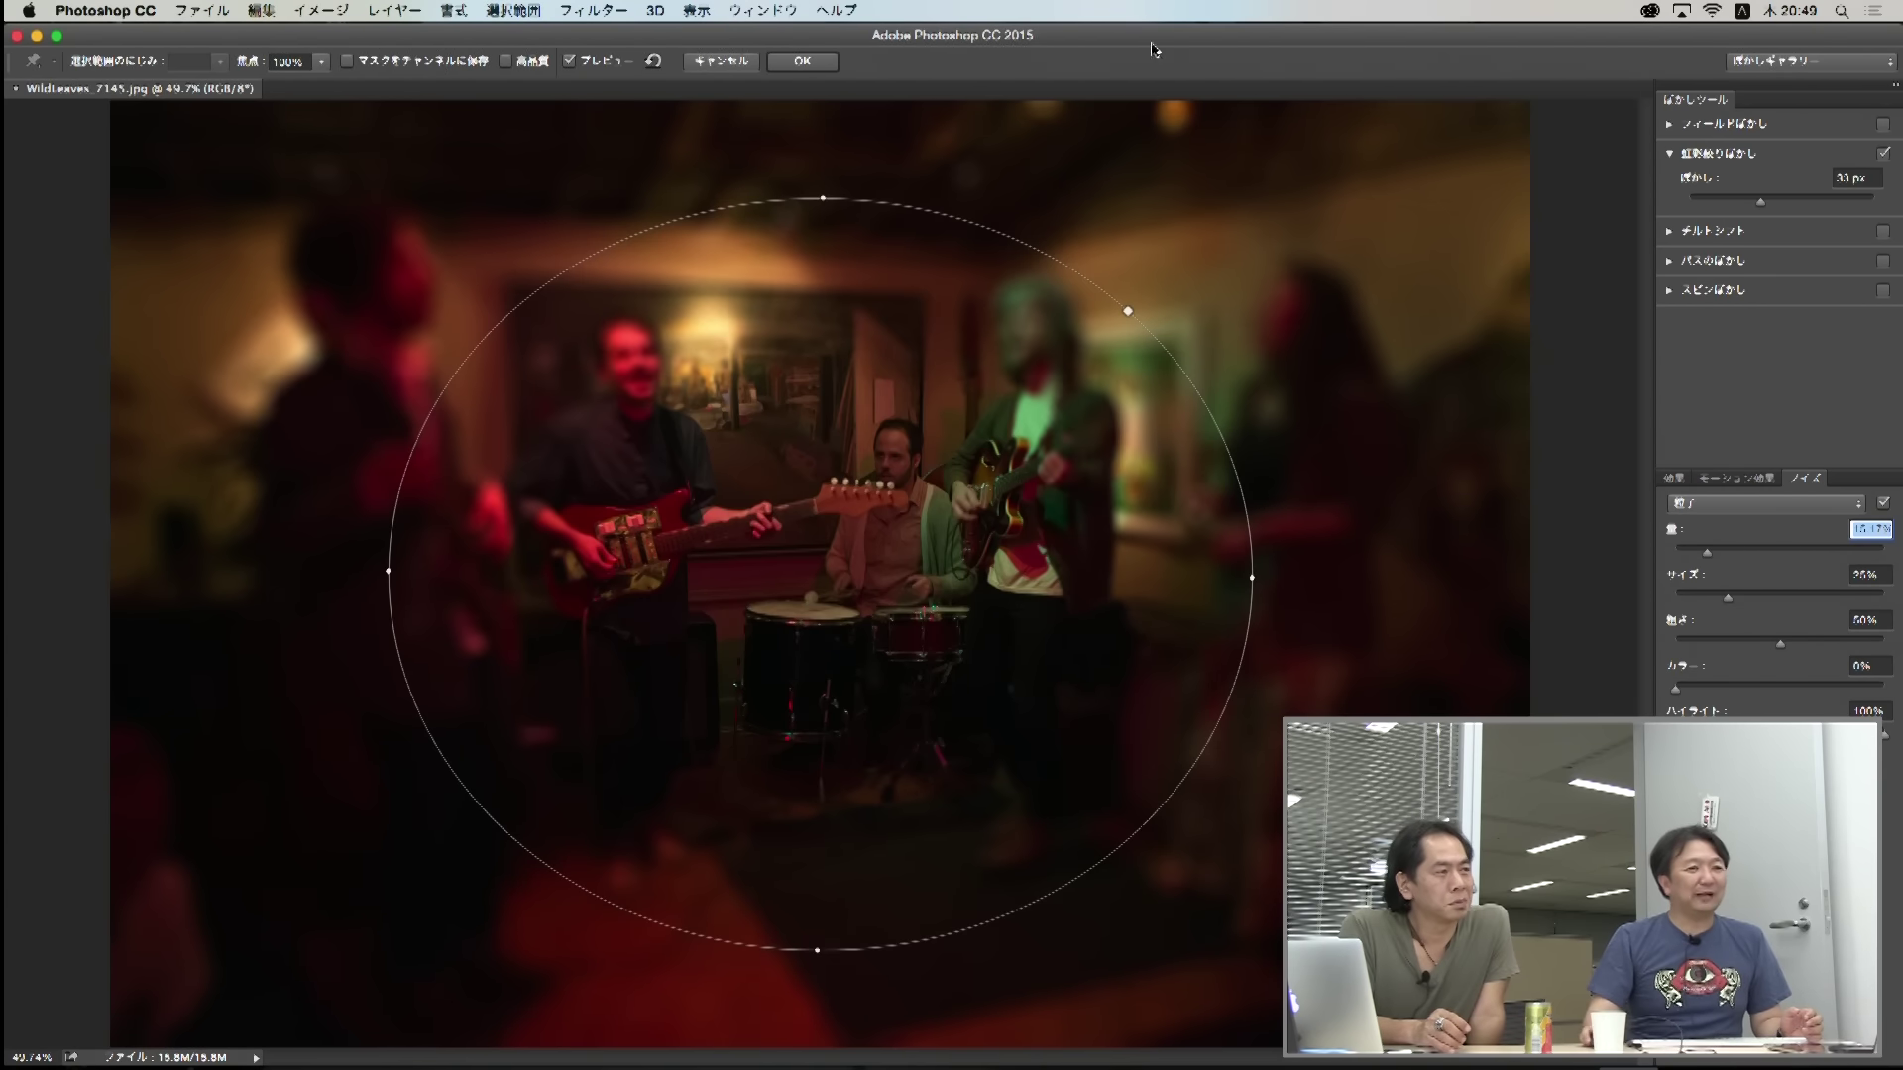
click(1814, 61)
click(1821, 89)
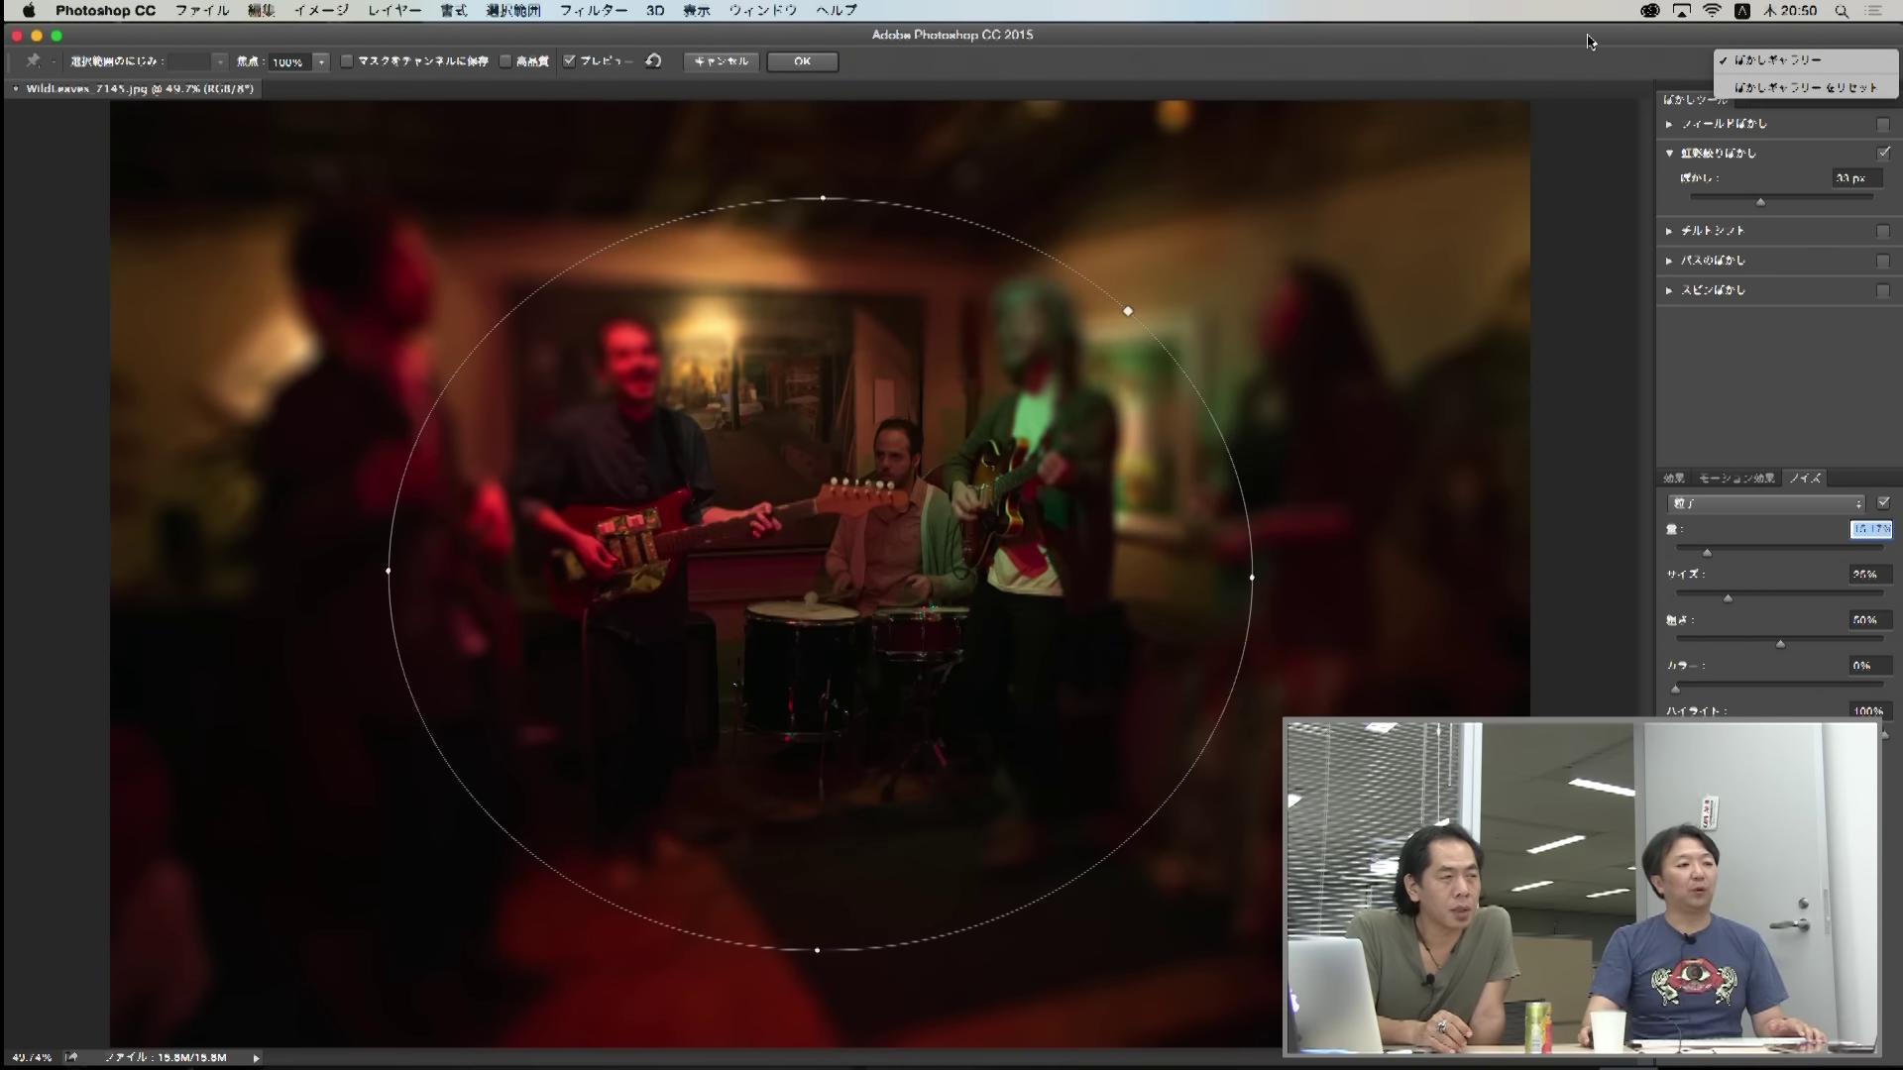
Step: Compare with the unblurred original, then cancel Blur Gallery without applying the blur
click(1589, 42)
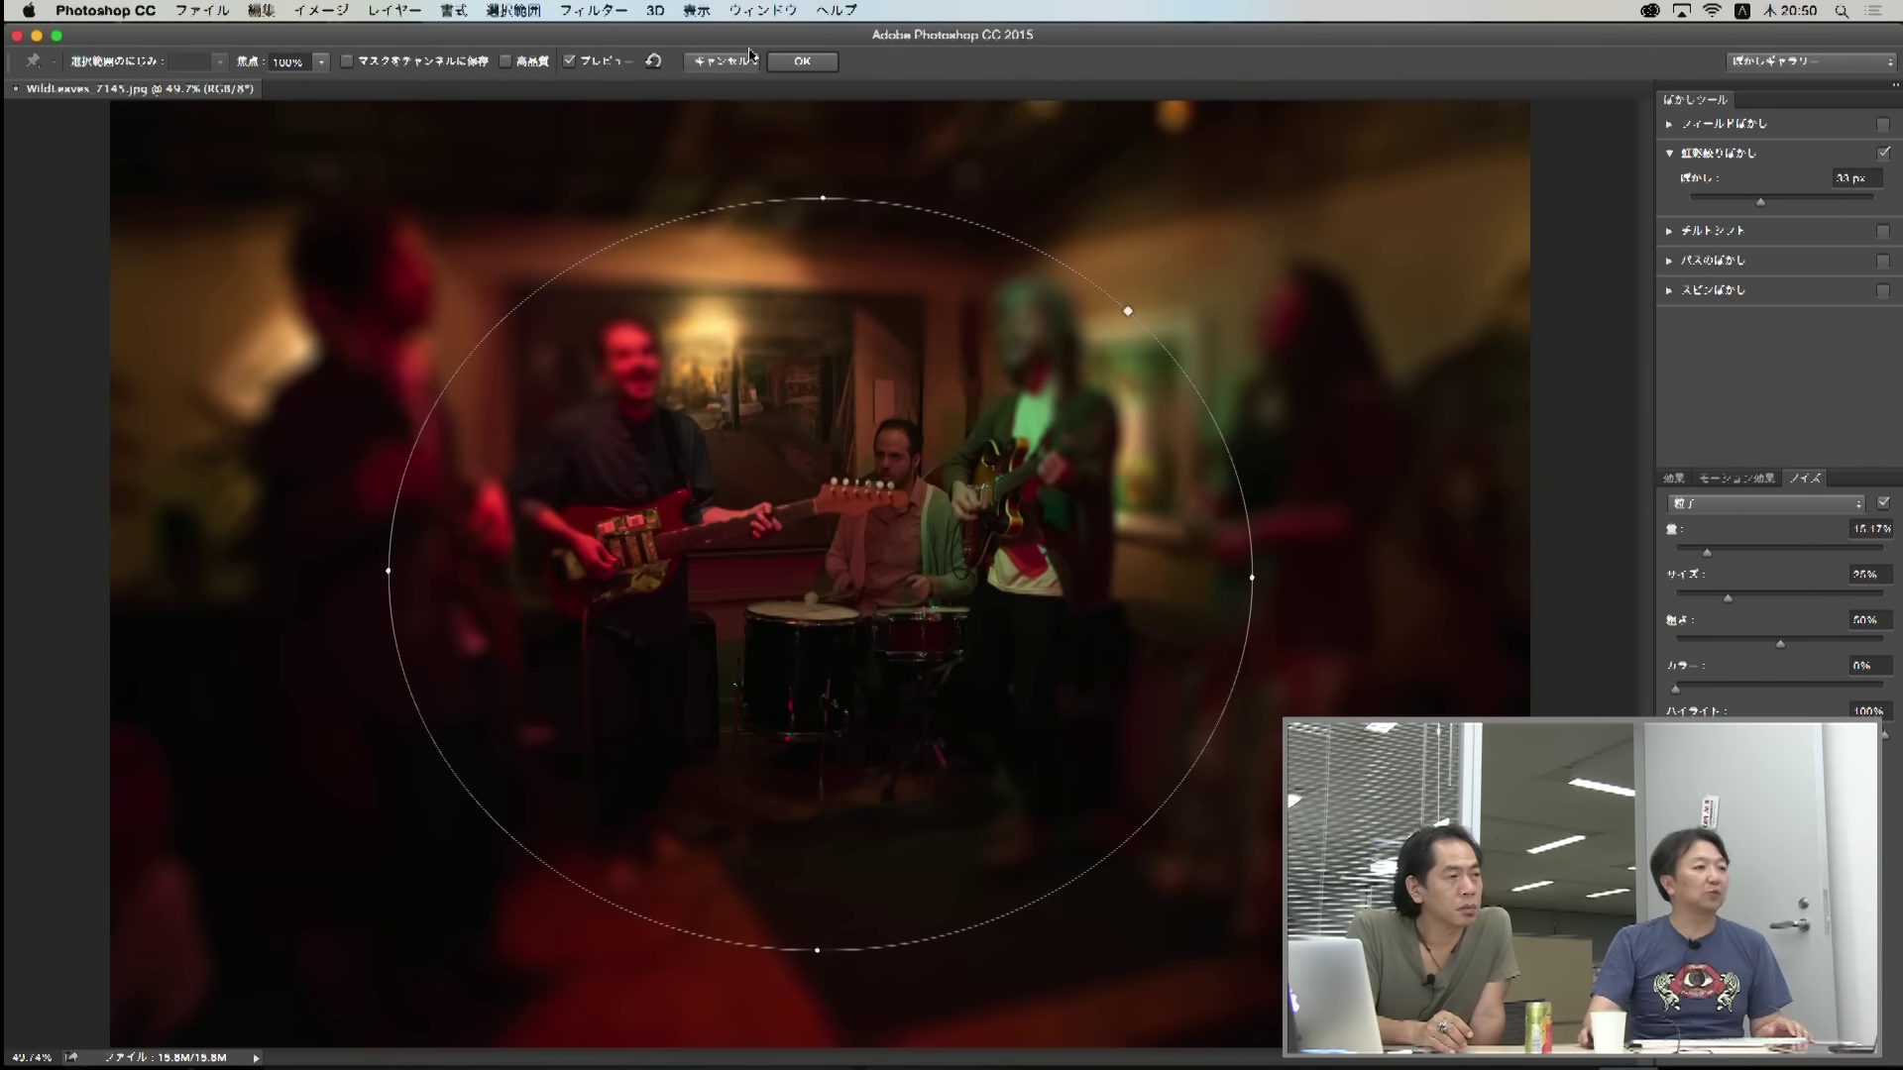
click(570, 62)
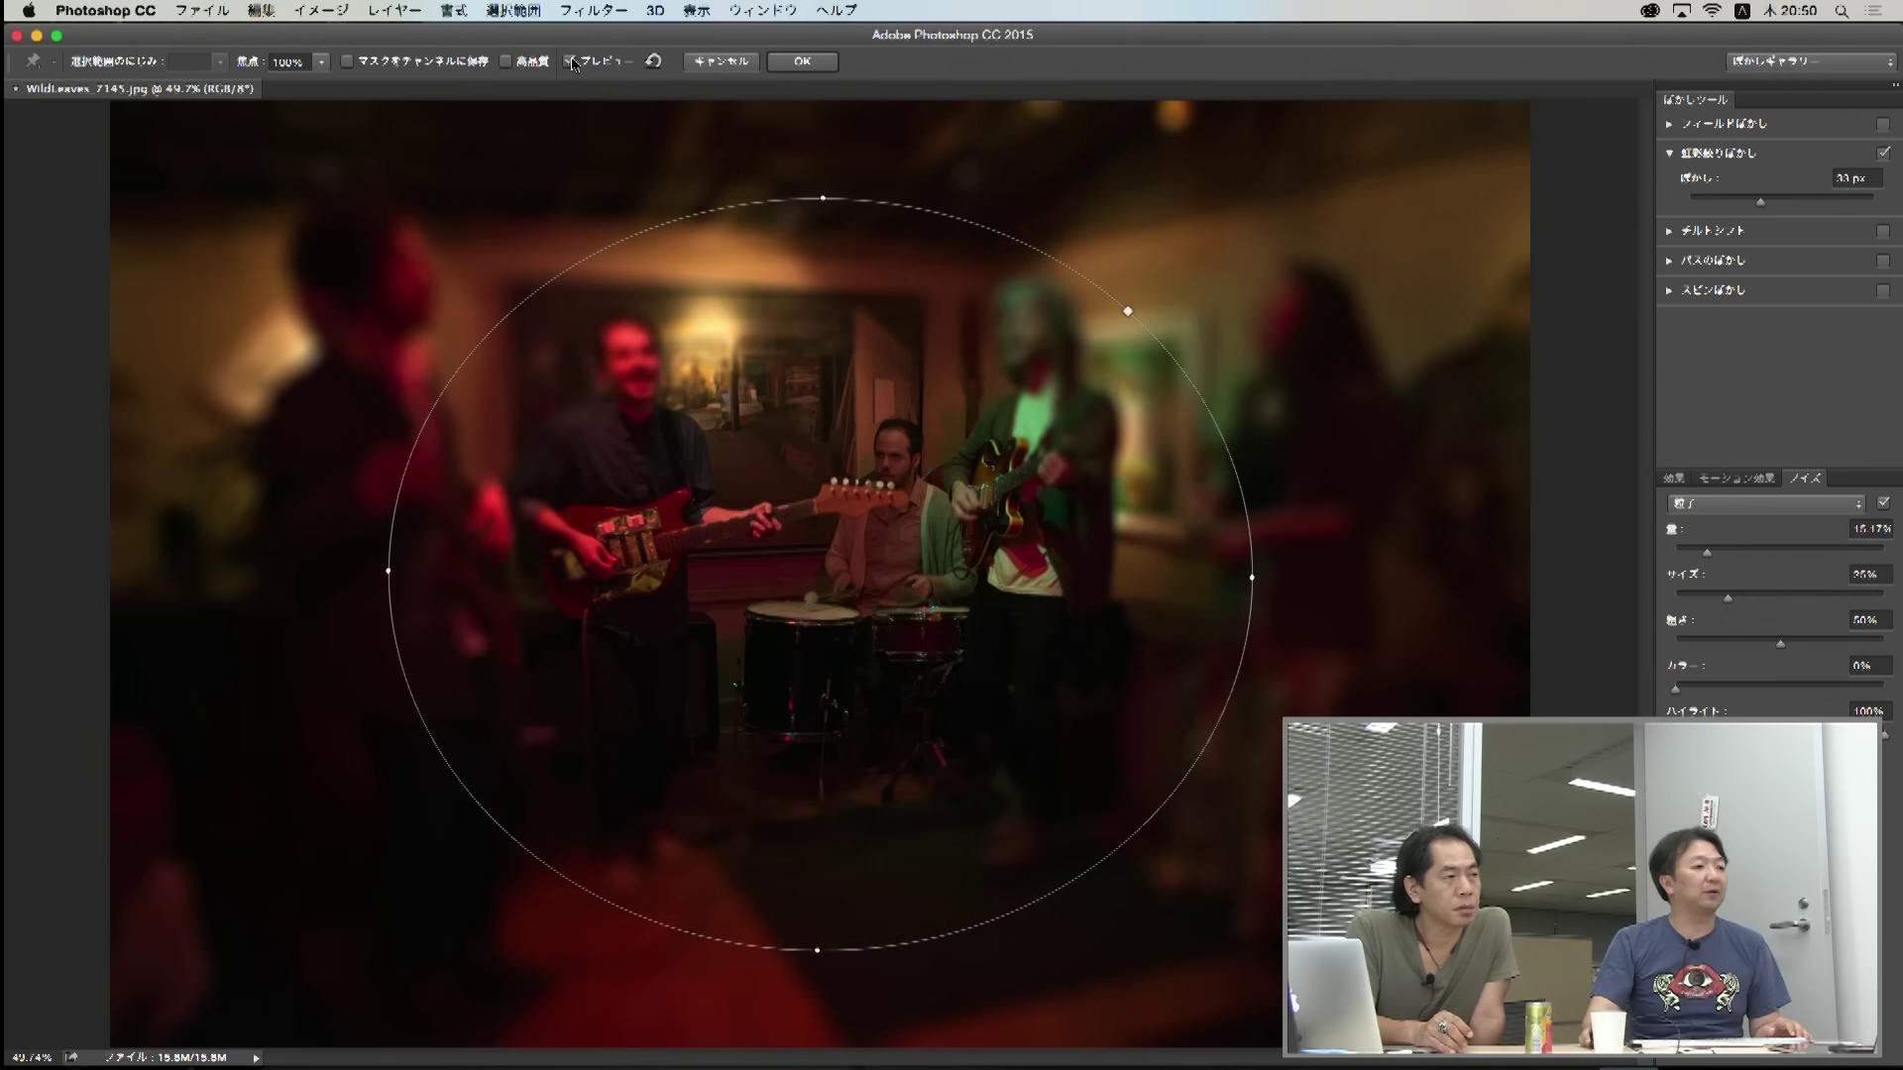
click(725, 63)
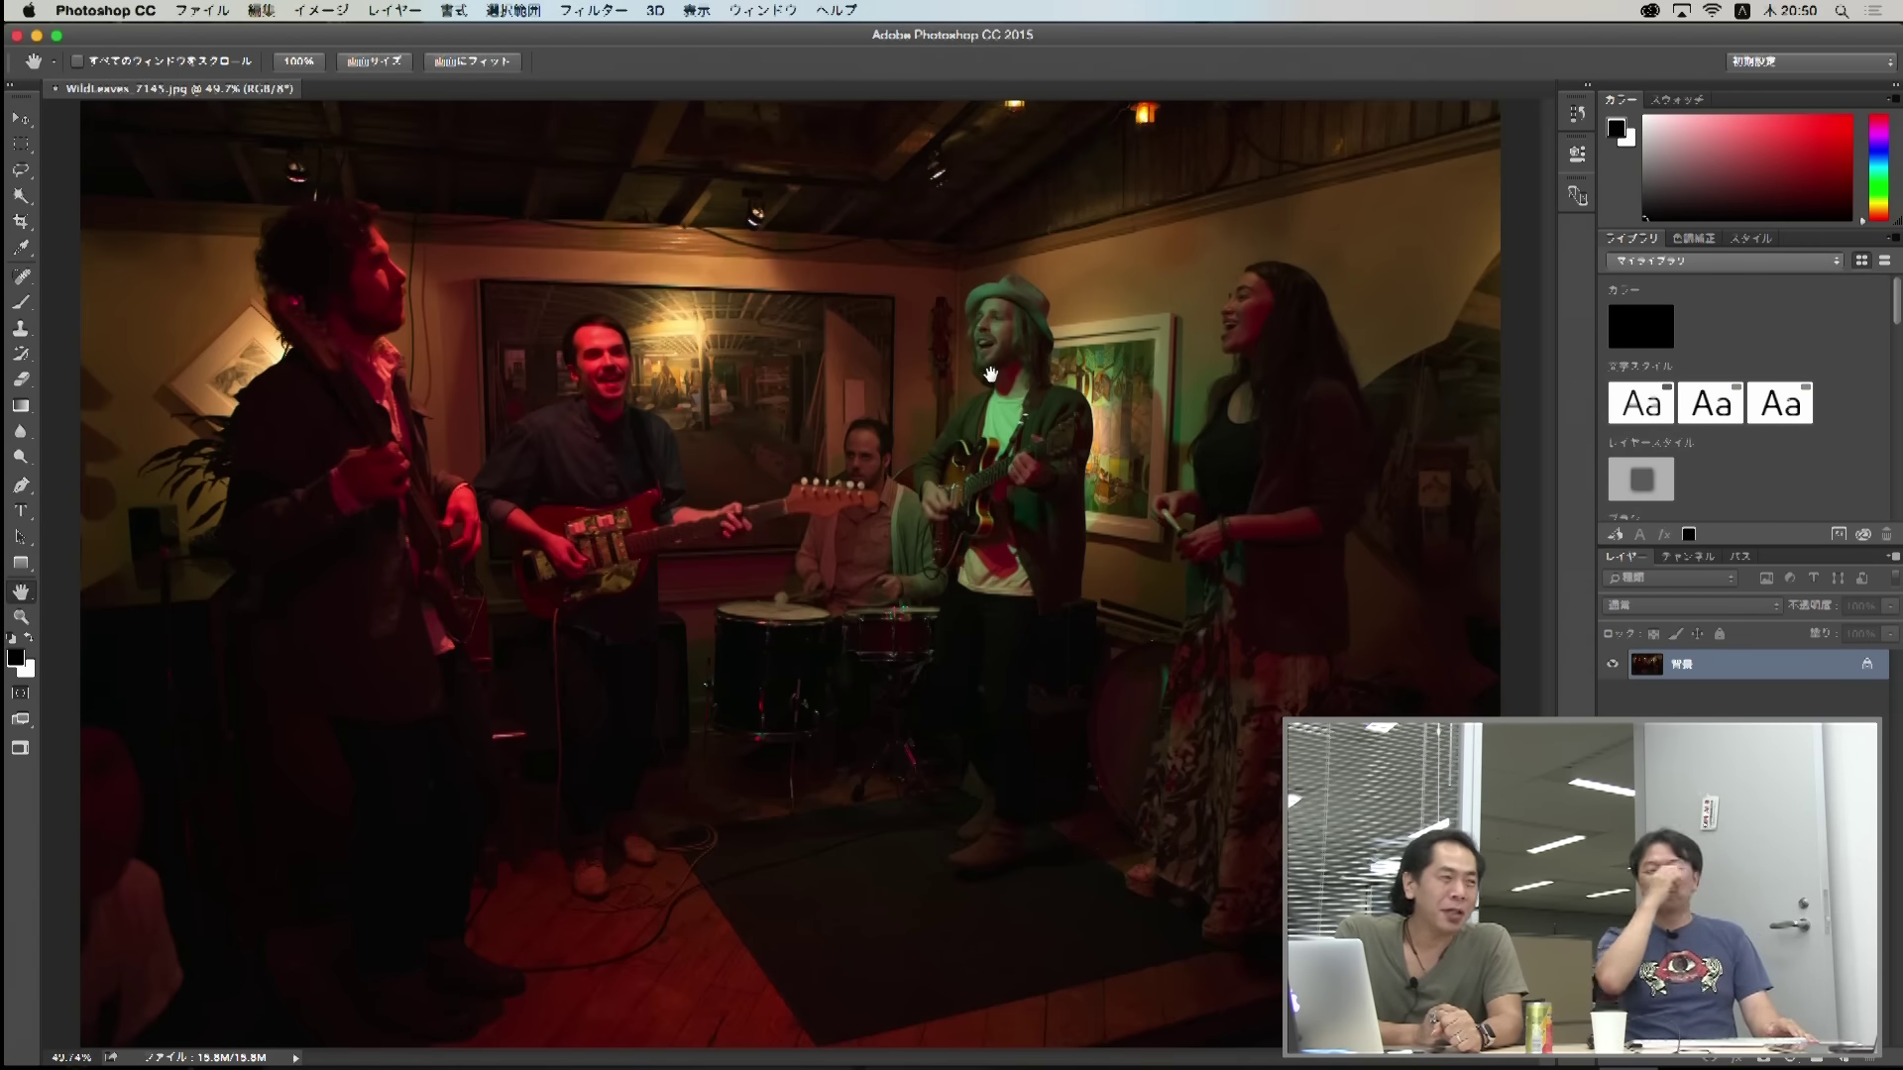
Step: Cycle through open apps with Cmd+Tab, ending on Lightroom's 152-photo Library grid
key(super+Tab)
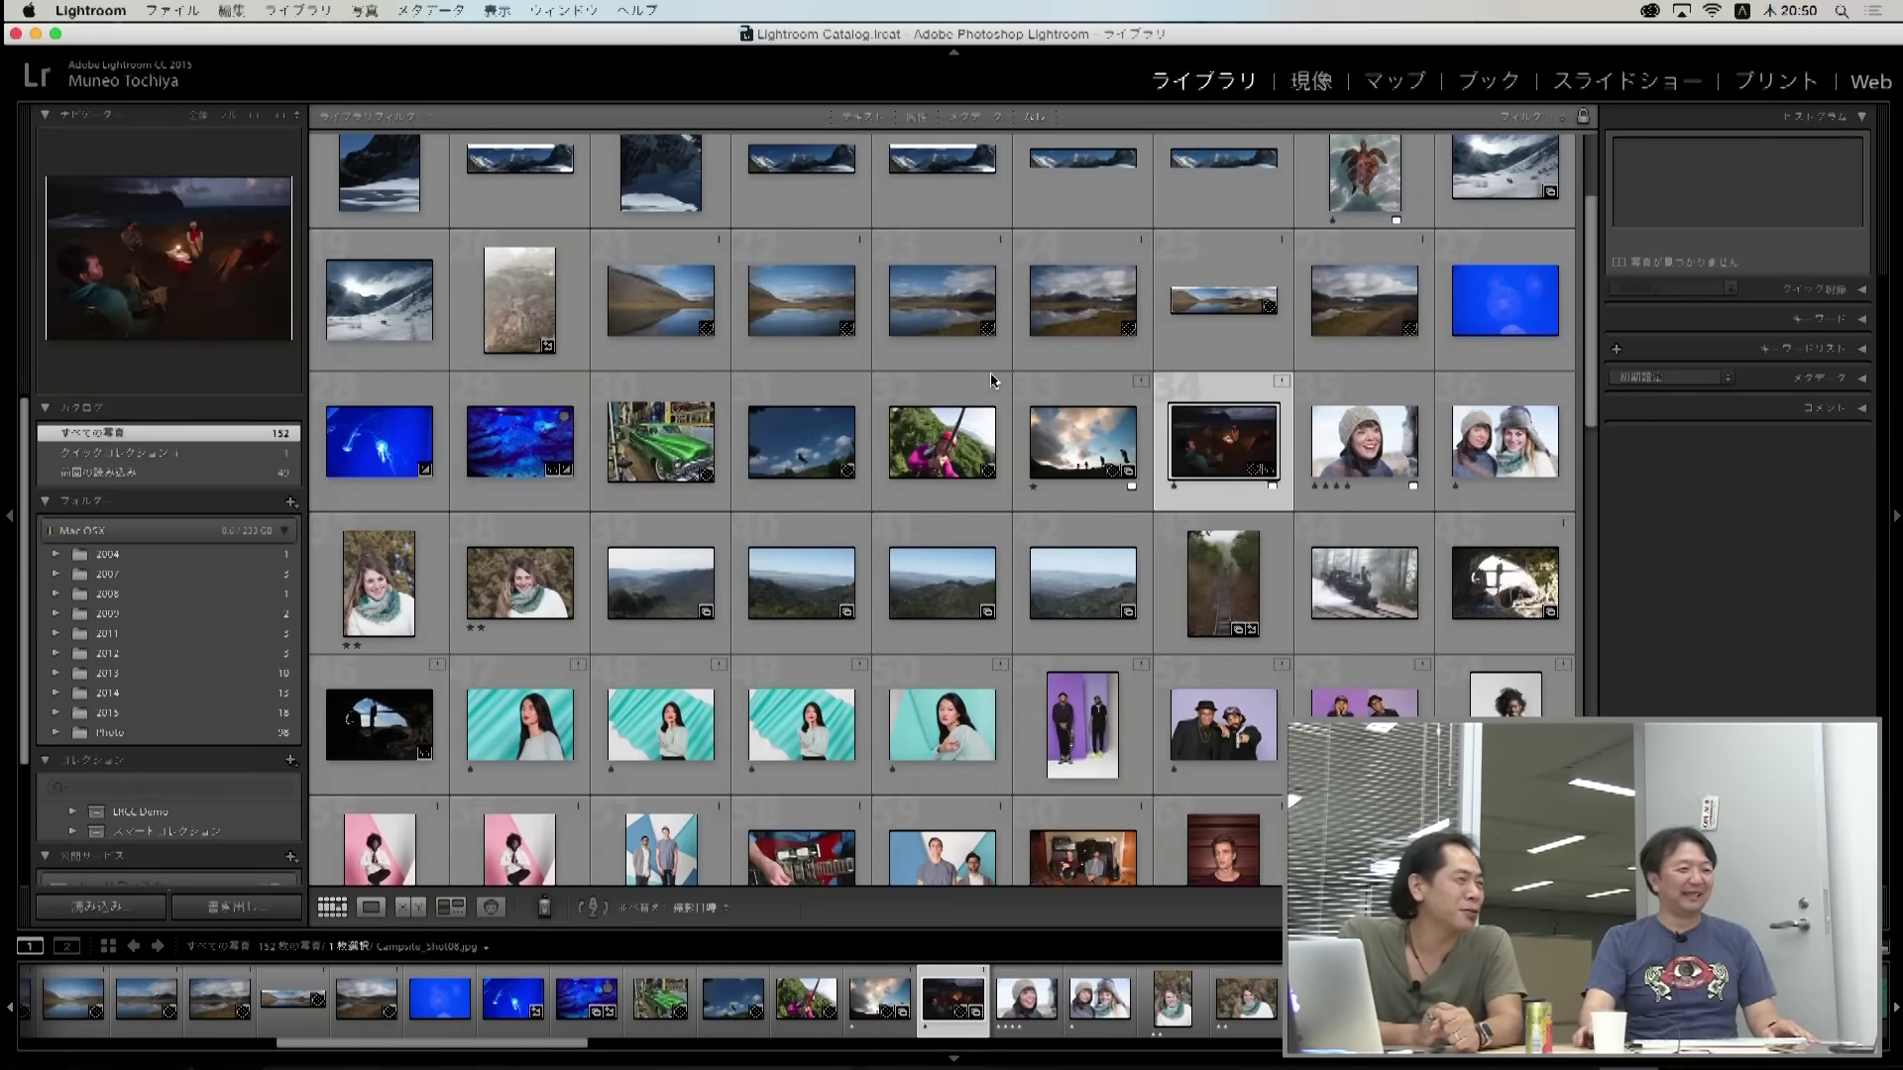
key(super+Tab)
key(super+Tab)
key(super+Tab)
key(super+Tab)
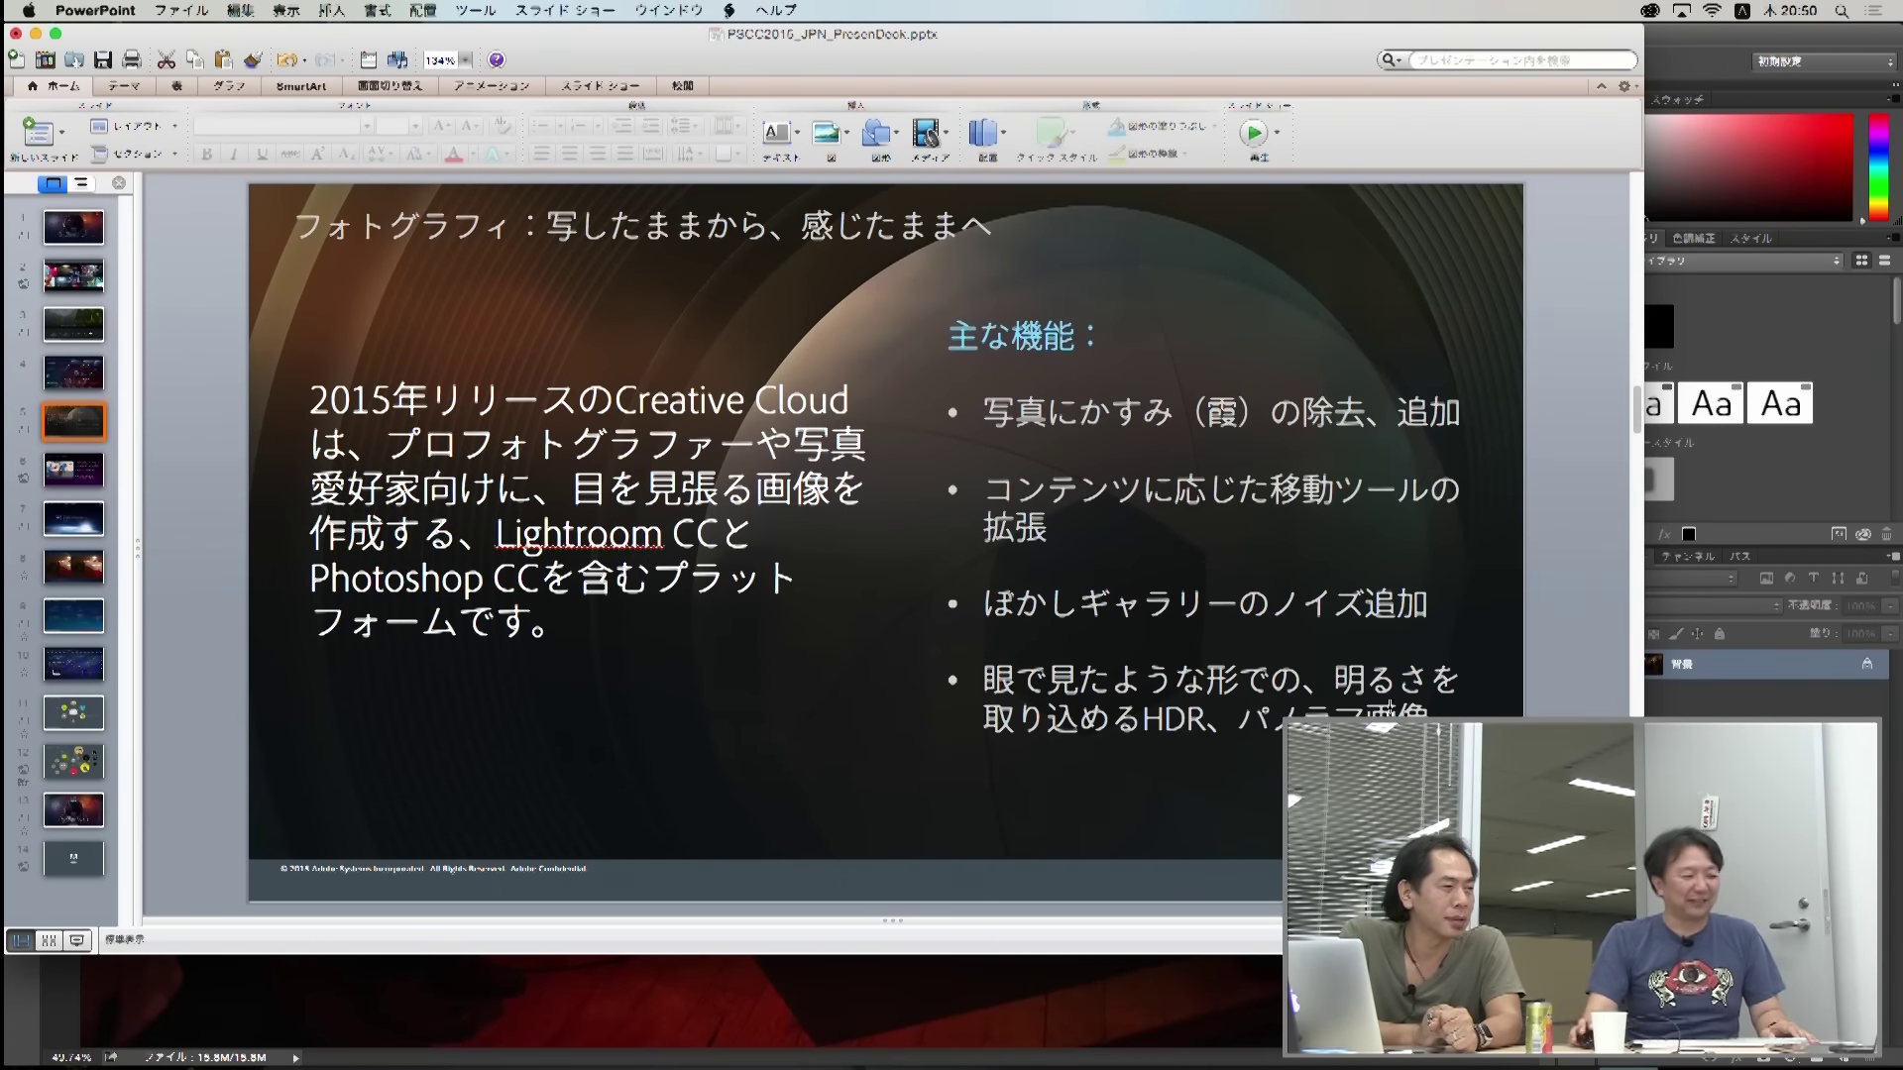
Step: Bring PowerPoint forward, scroll to slide 6, and present the Photoshop CC features slide full screen
key(super+Tab)
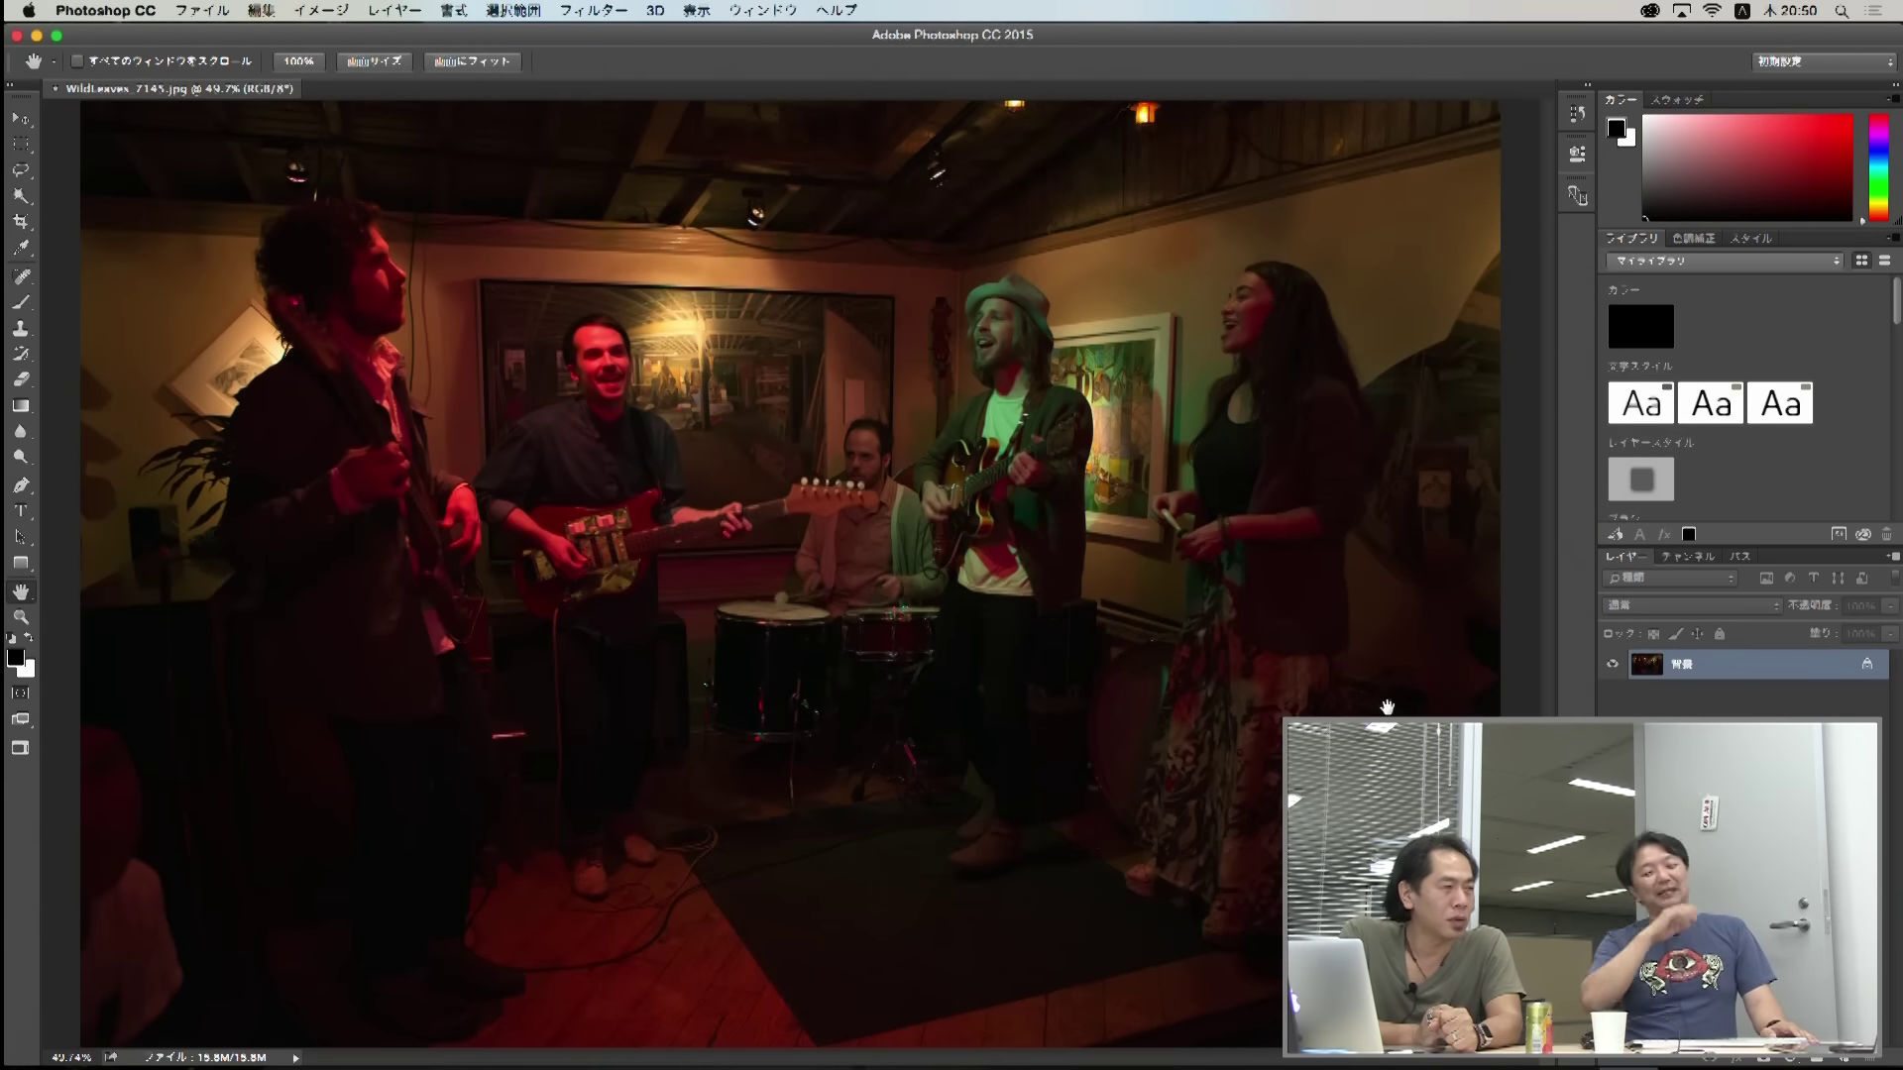
key(super+Tab)
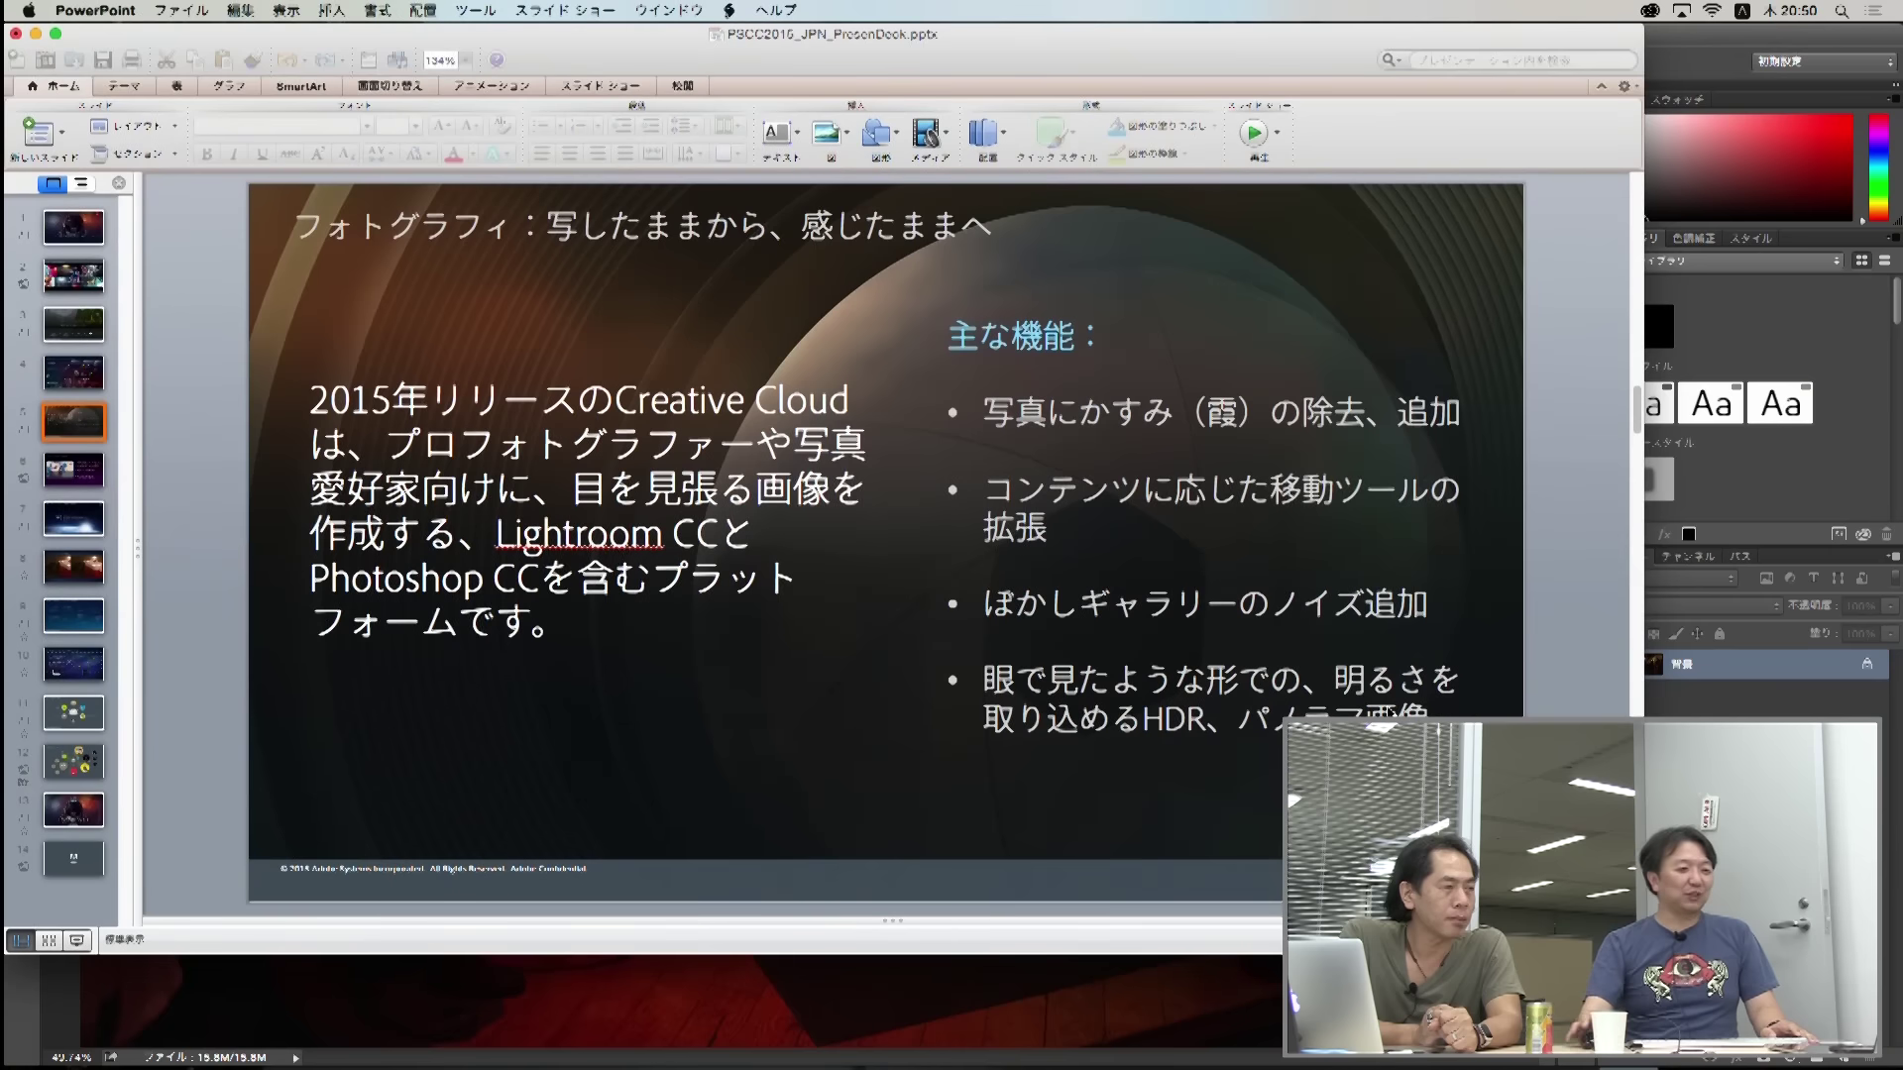
scroll(885, 548, down, 5)
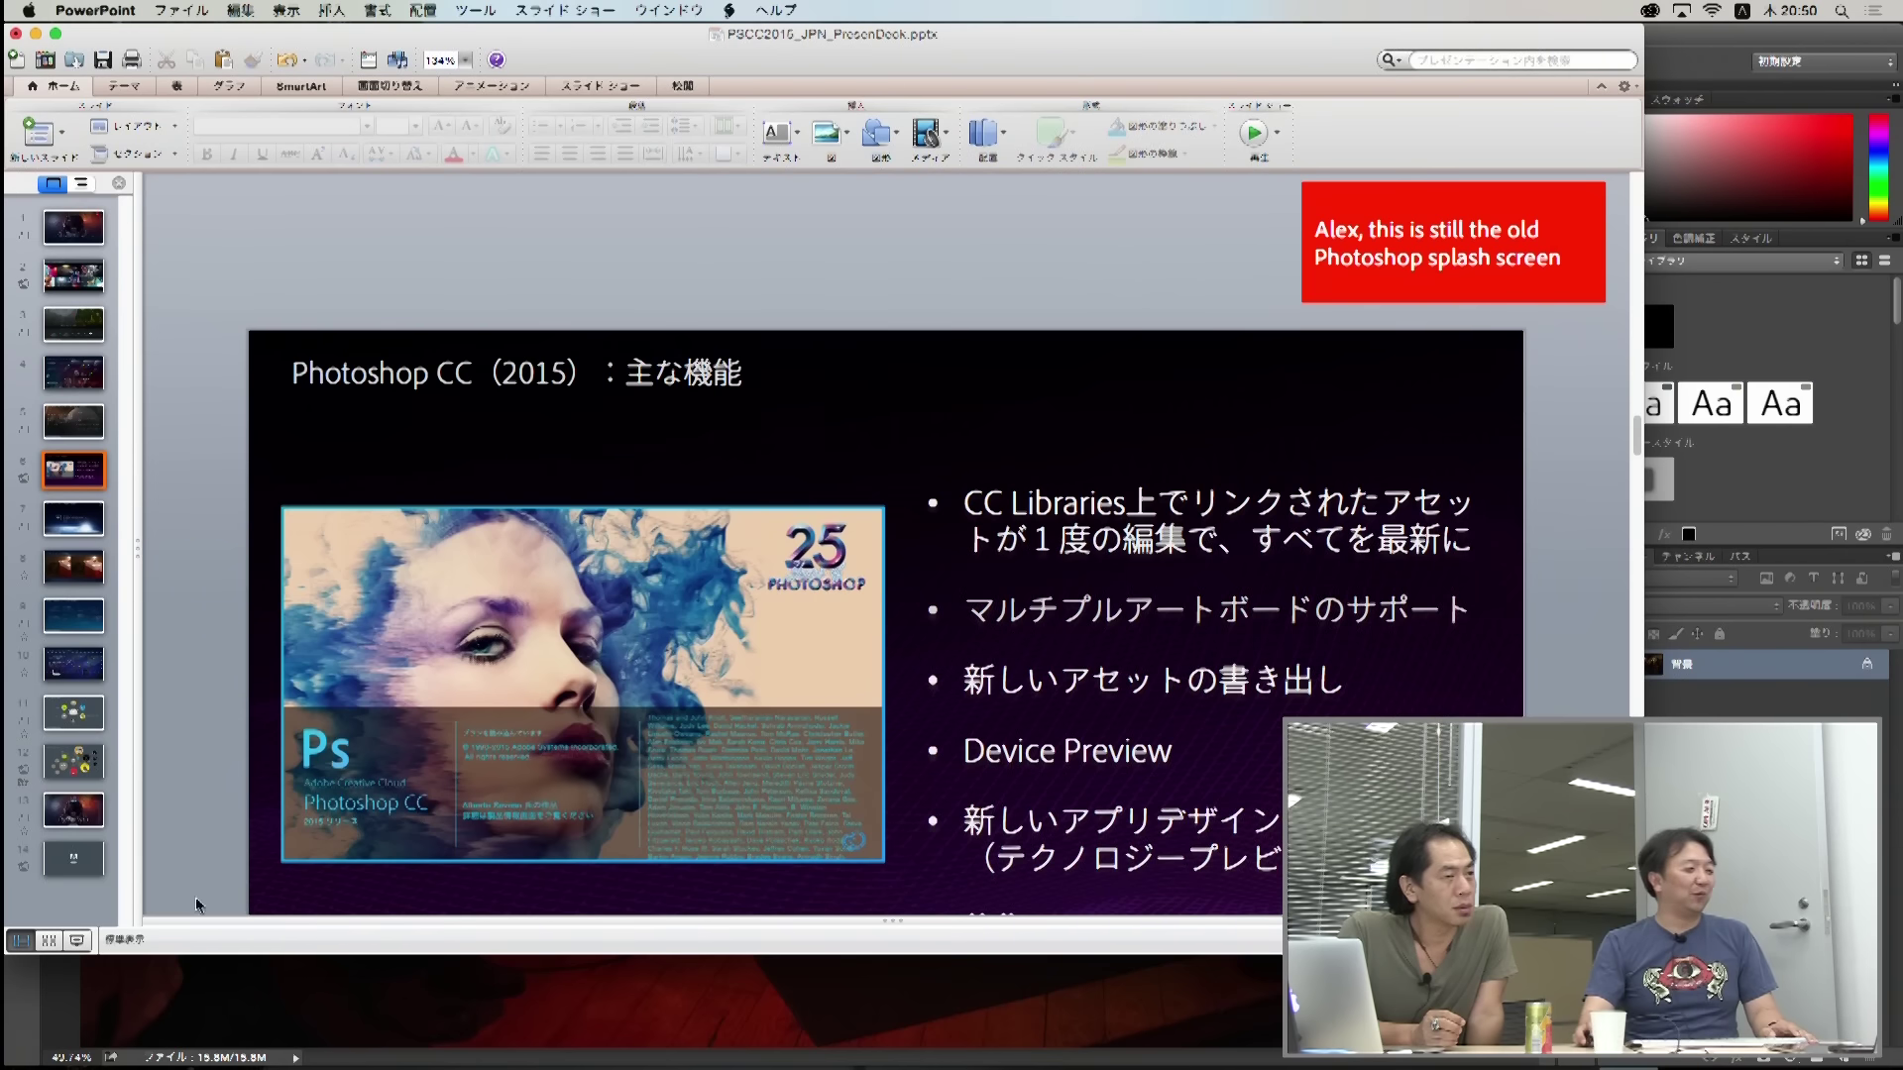
click(77, 942)
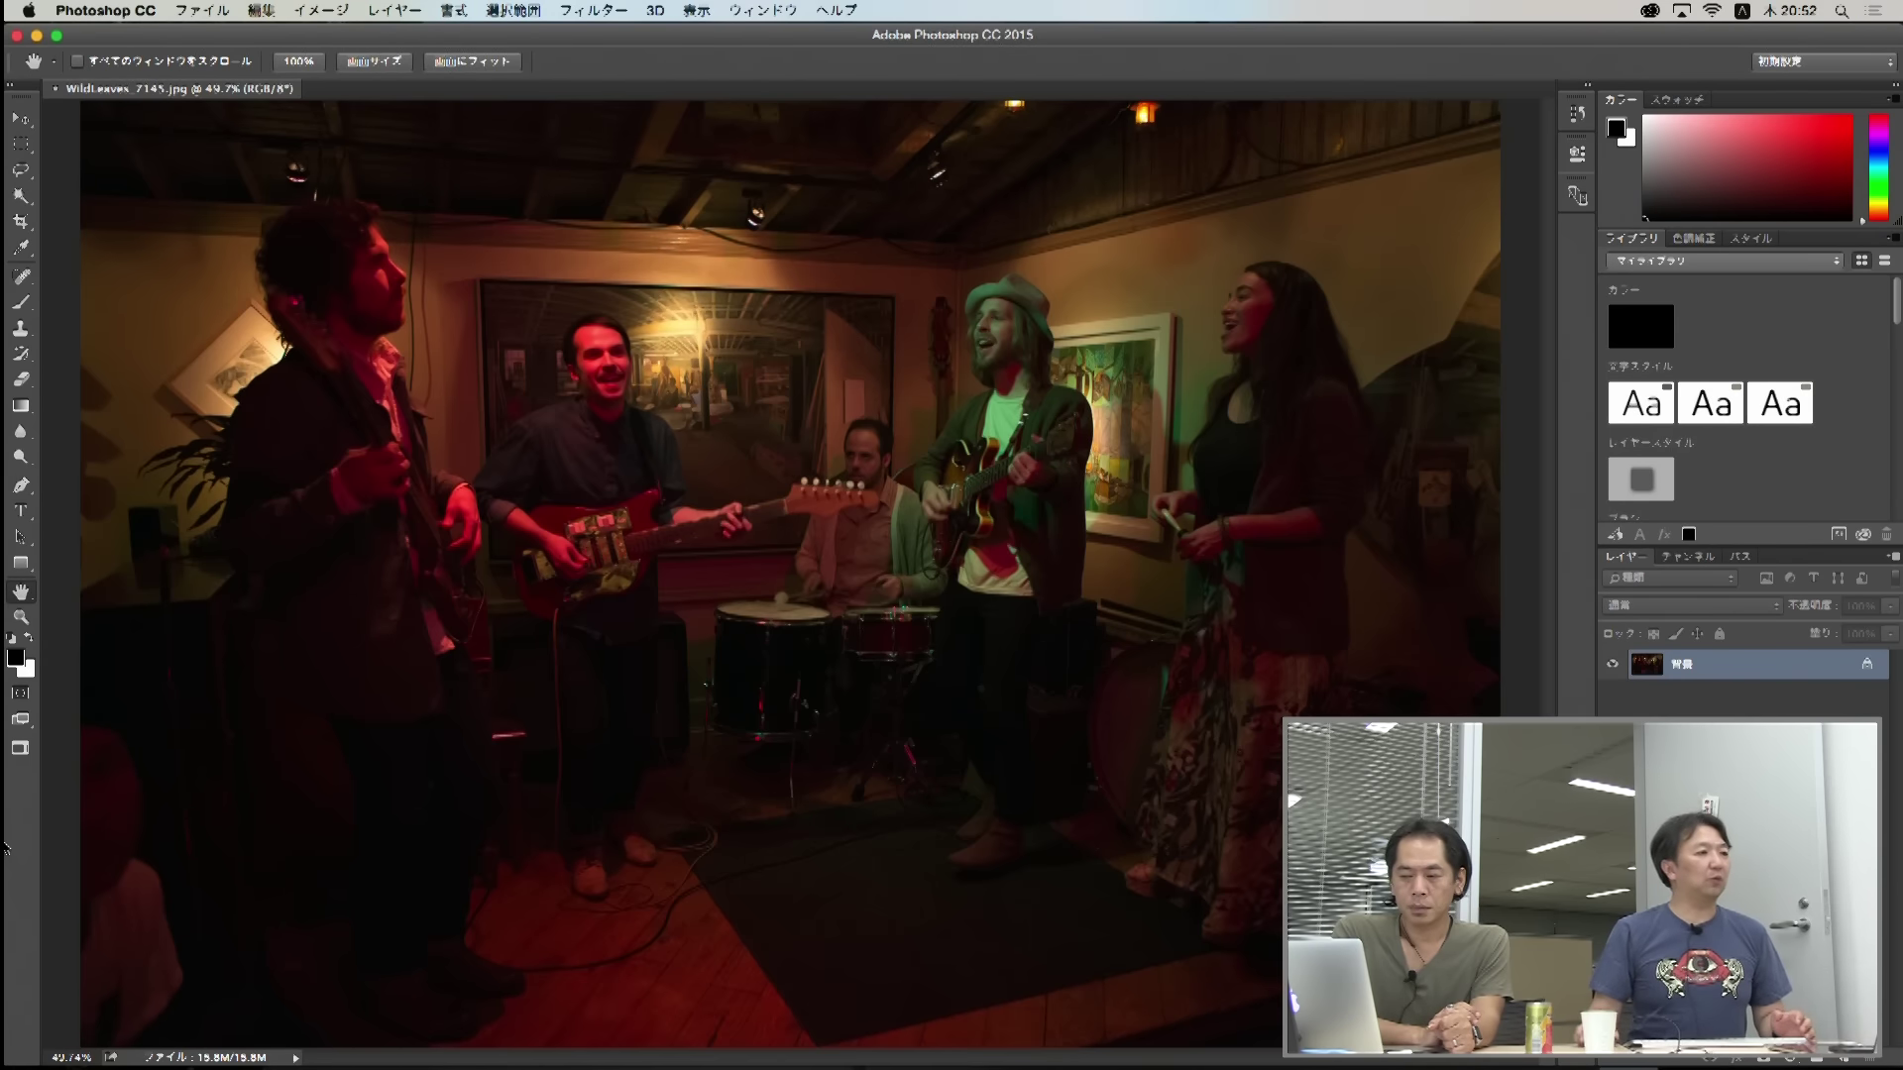
Step: Launch File > Export > Export As (書き出し形式) on the band photo, then dismiss the loading window
click(210, 13)
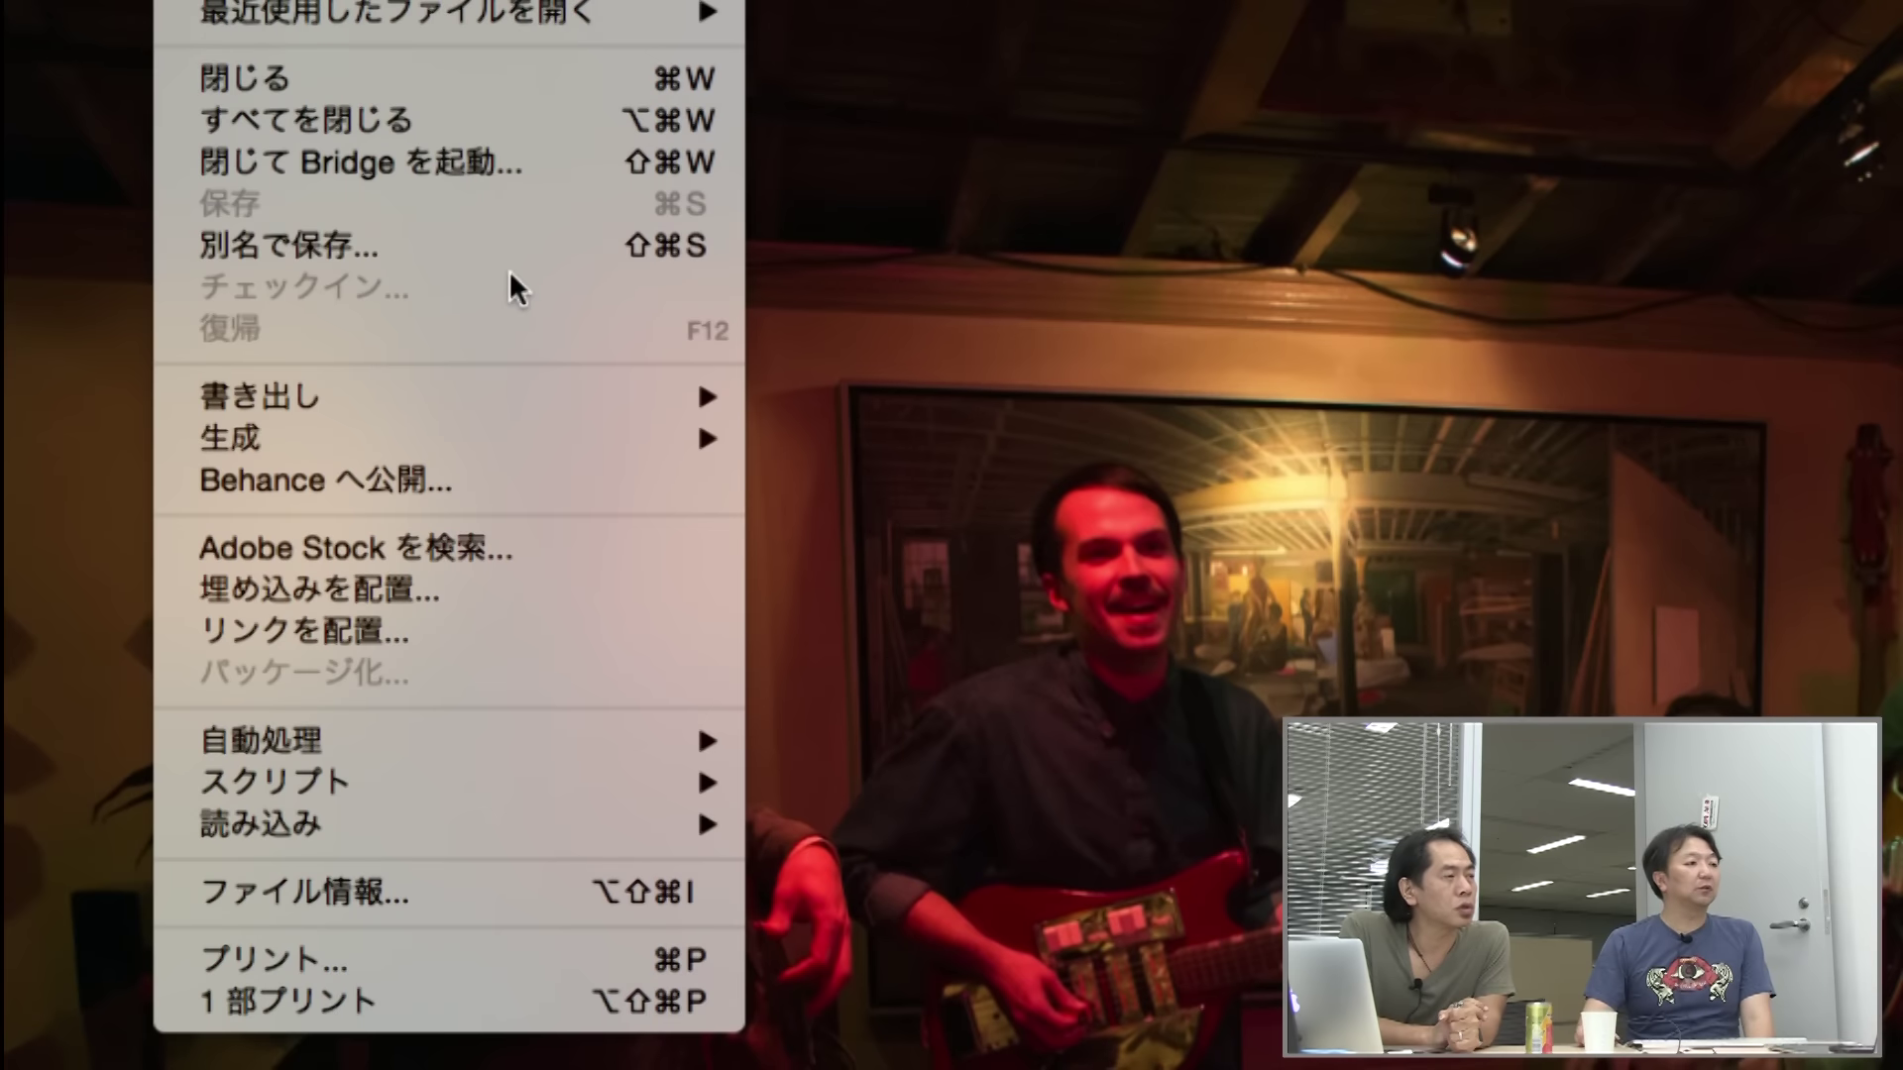
mouse_move(298, 282)
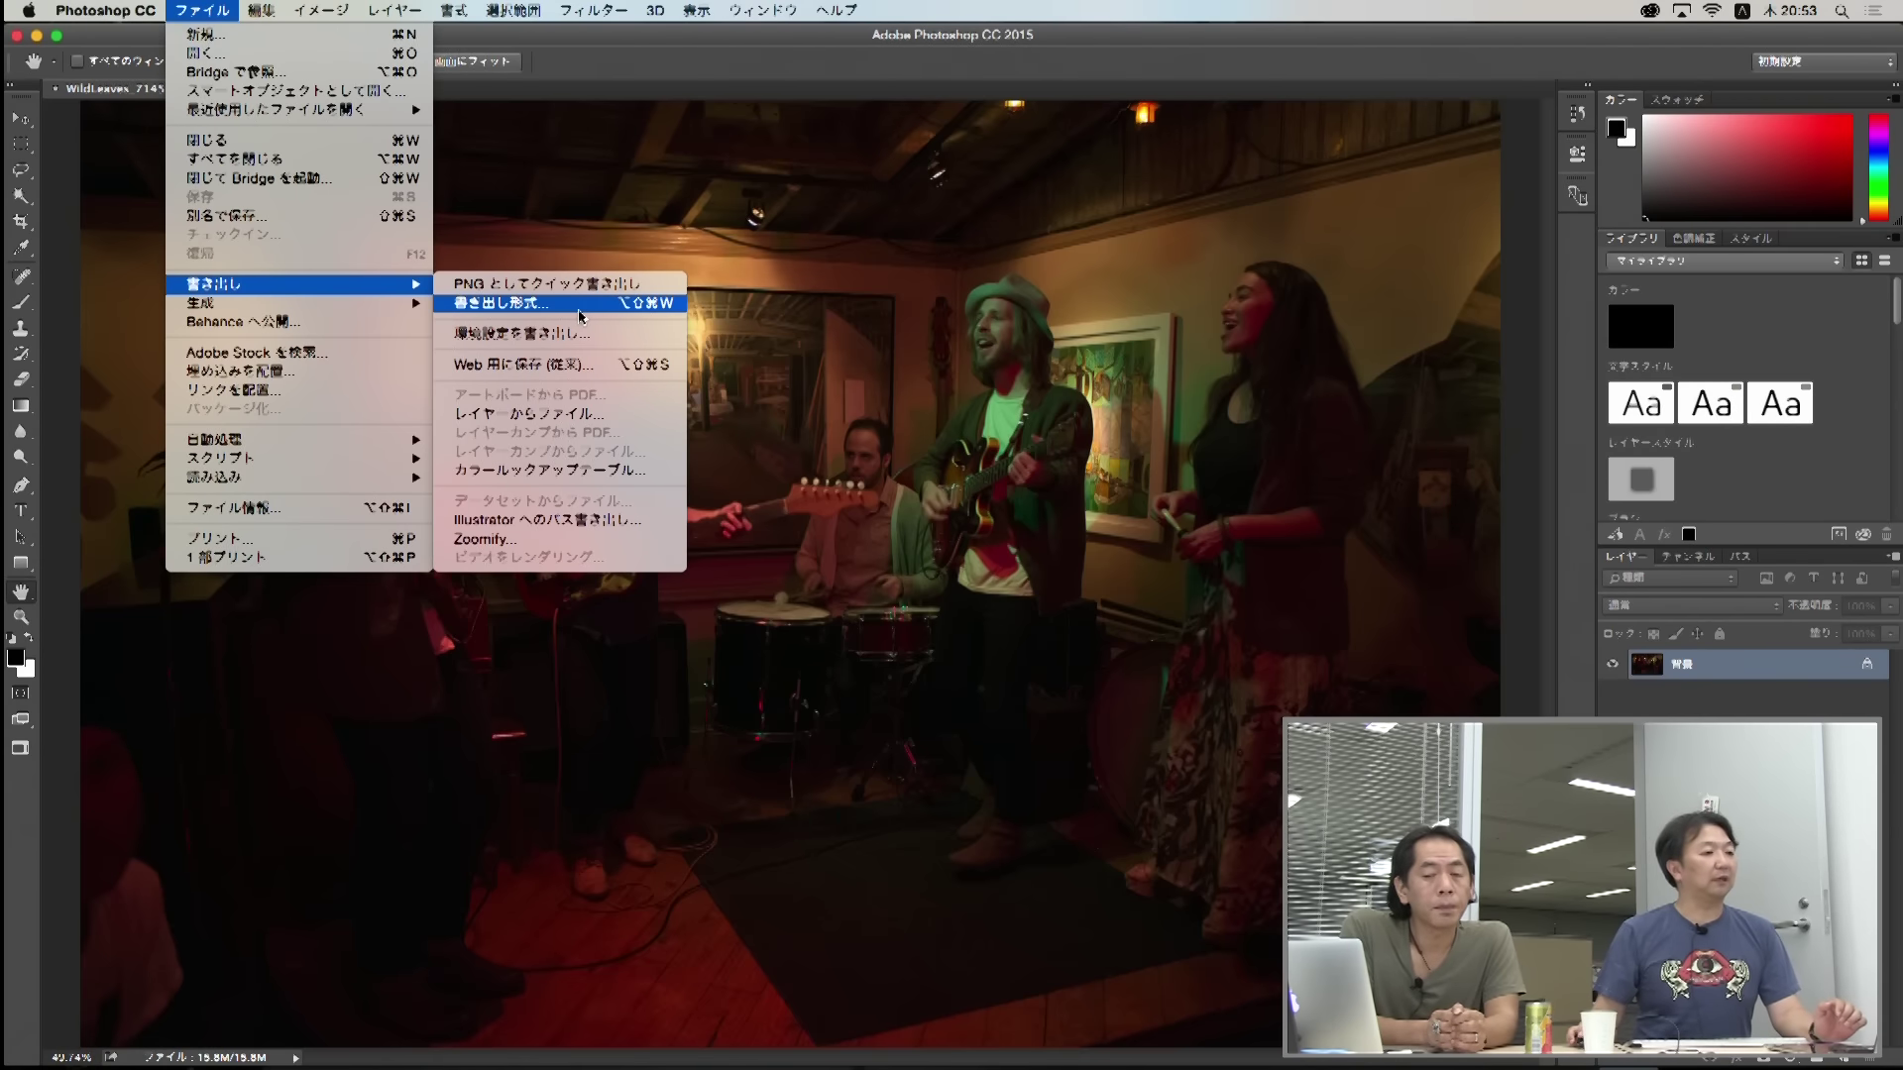
click(581, 314)
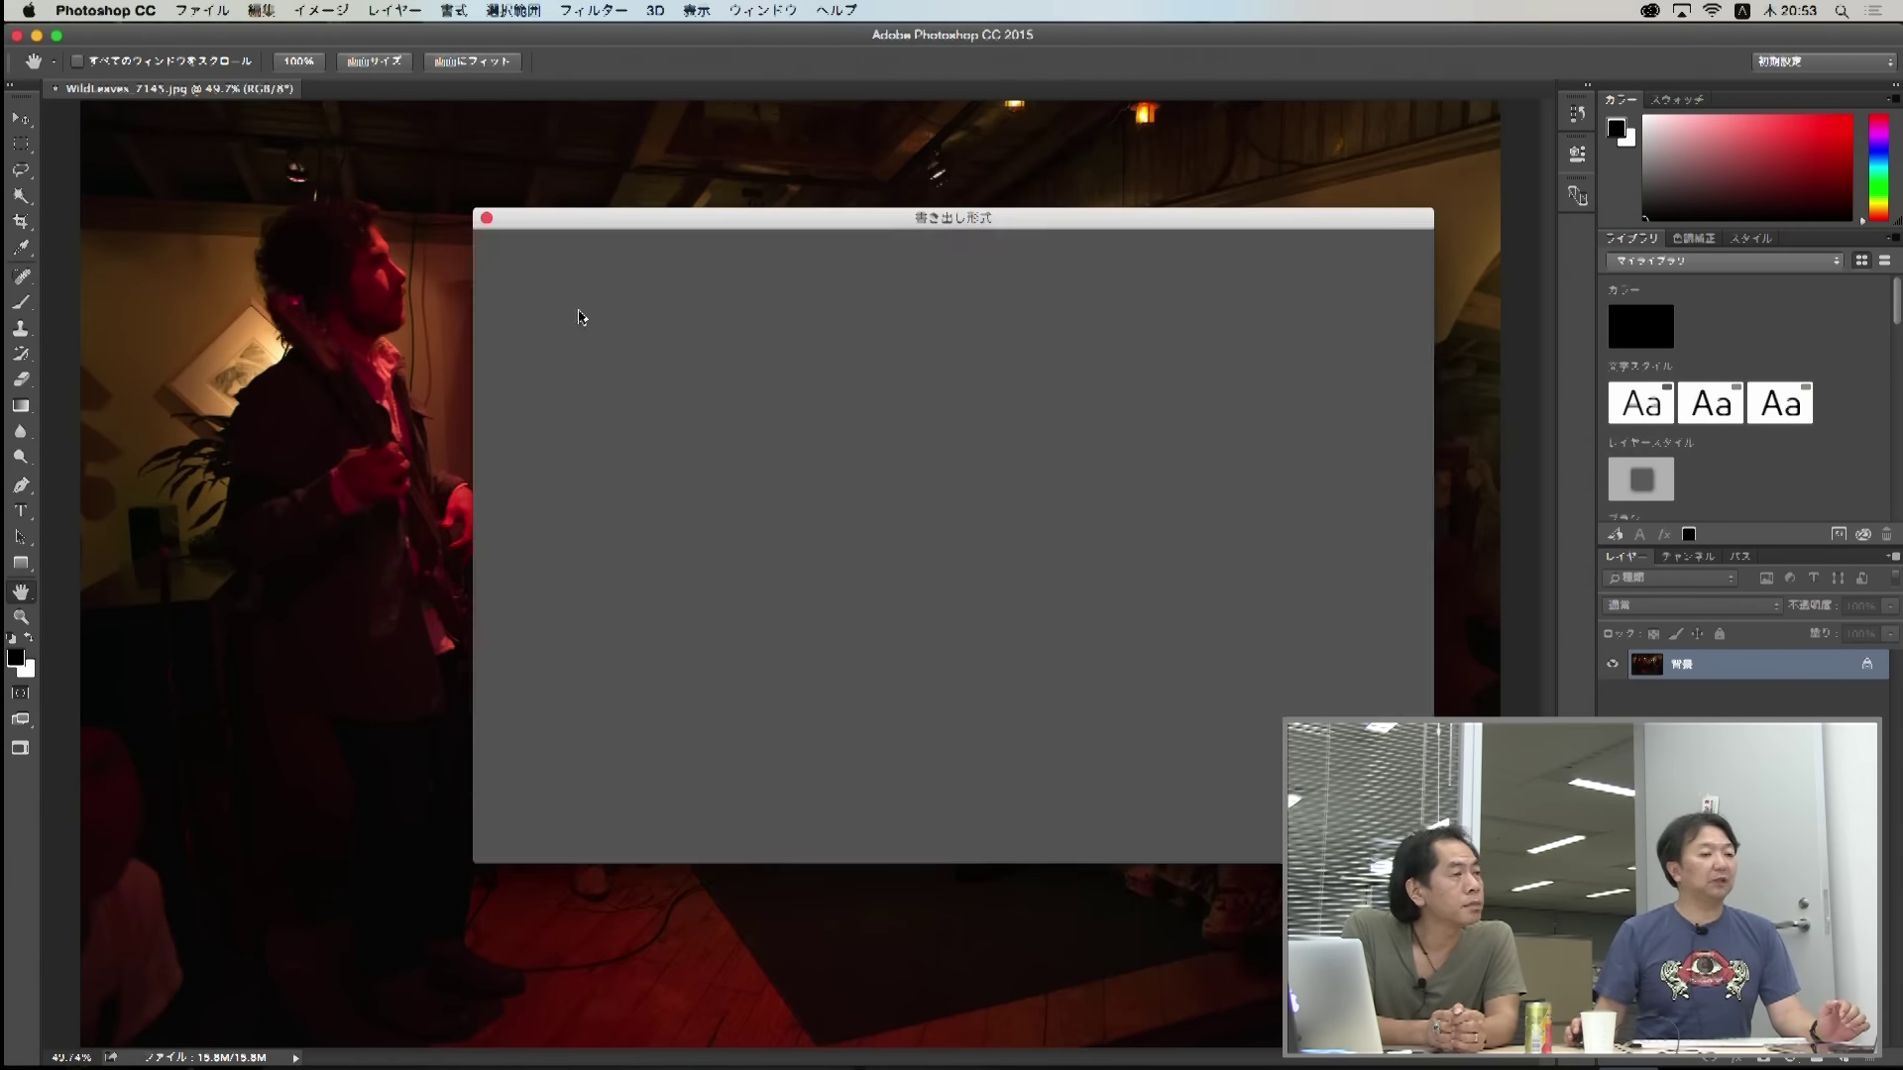
key(Escape)
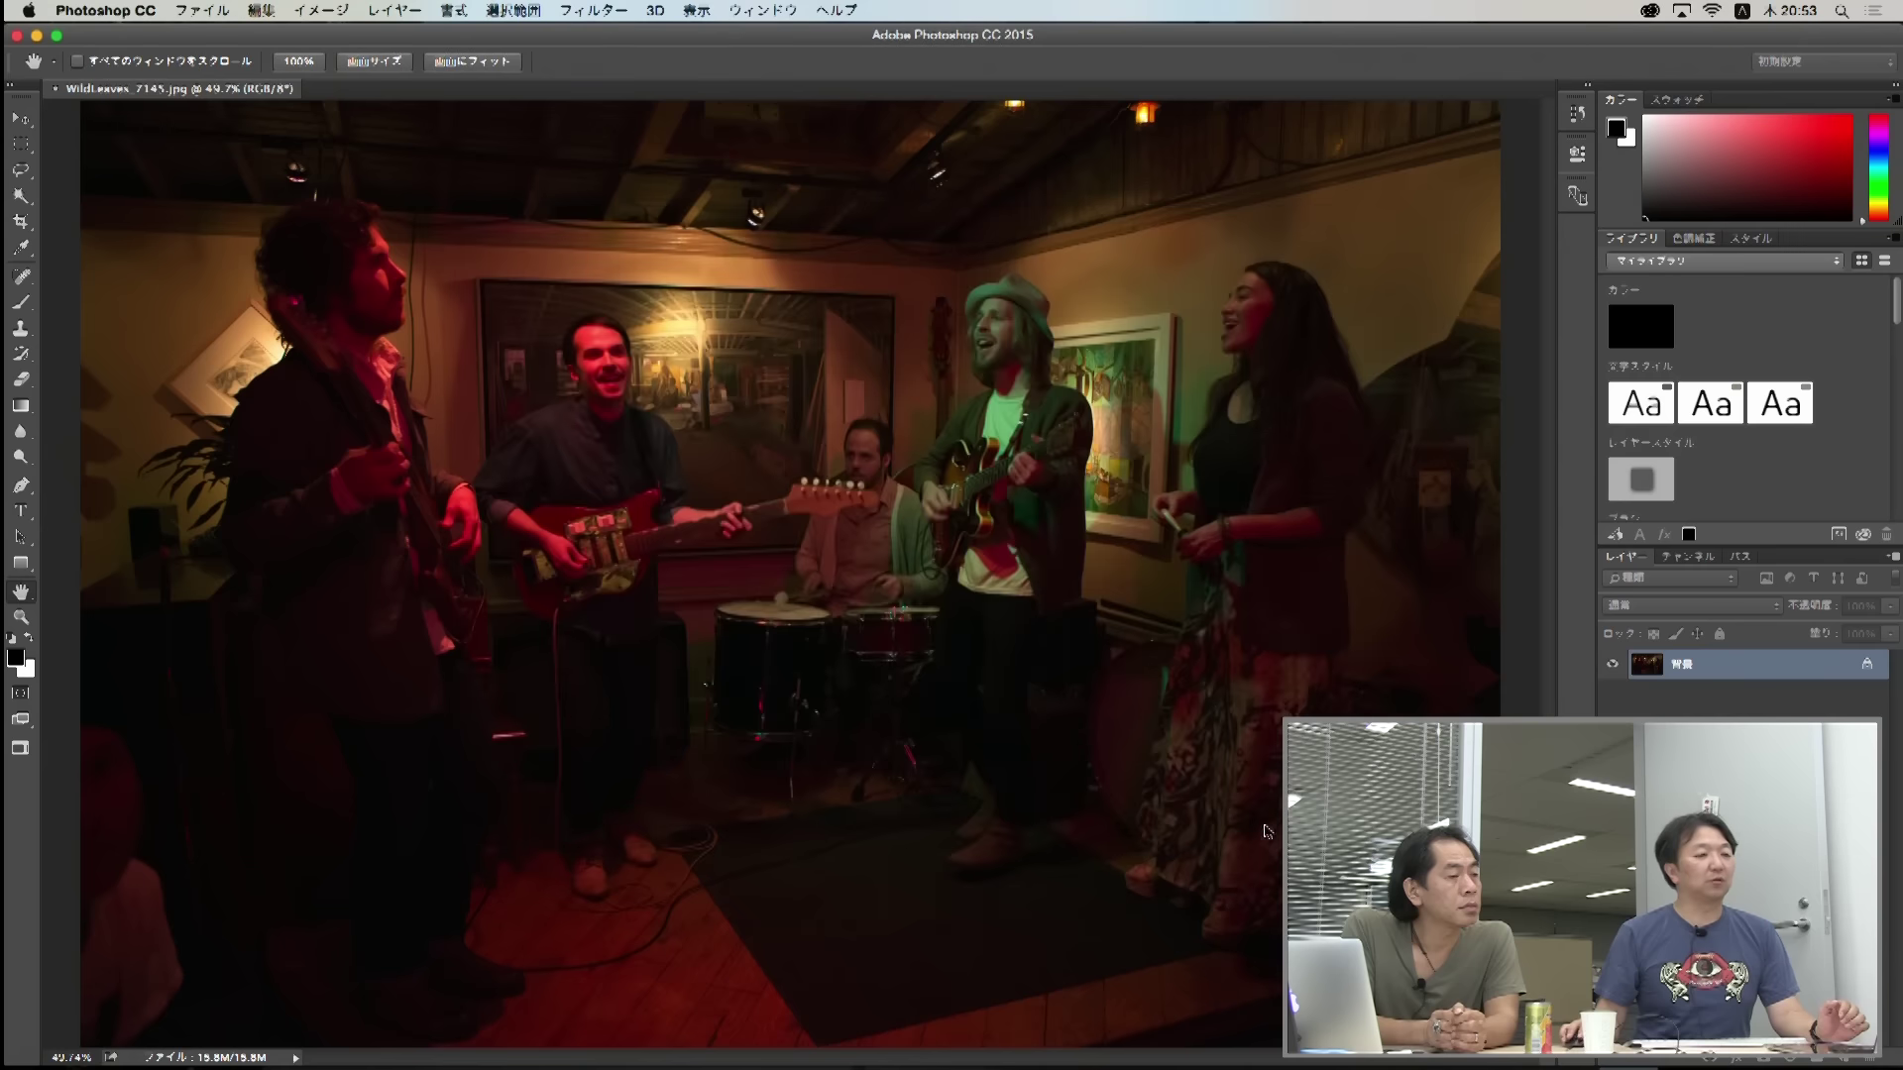
Step: Open Save for Web (Legacy), enlarge it, fit the preview, and switch the format from GIF to JPEG
click(202, 13)
mouse_move(212, 283)
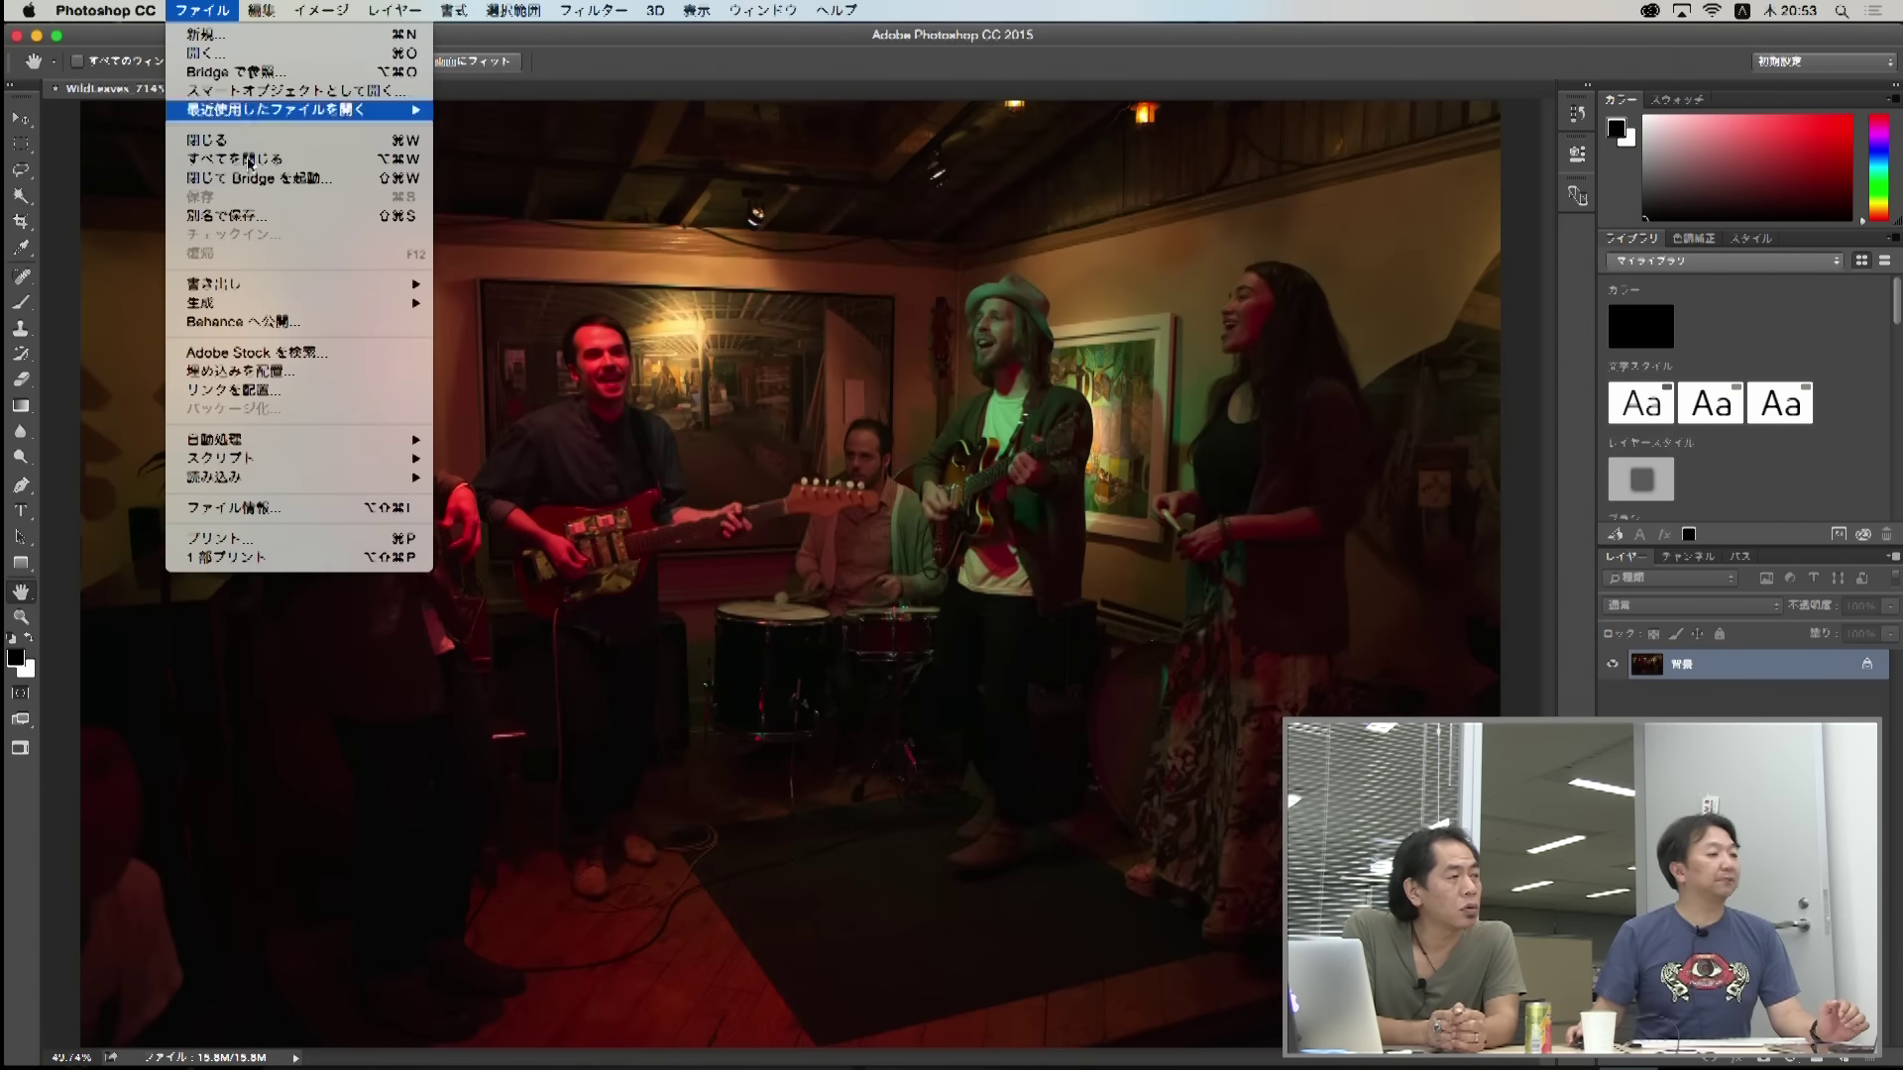
click(656, 366)
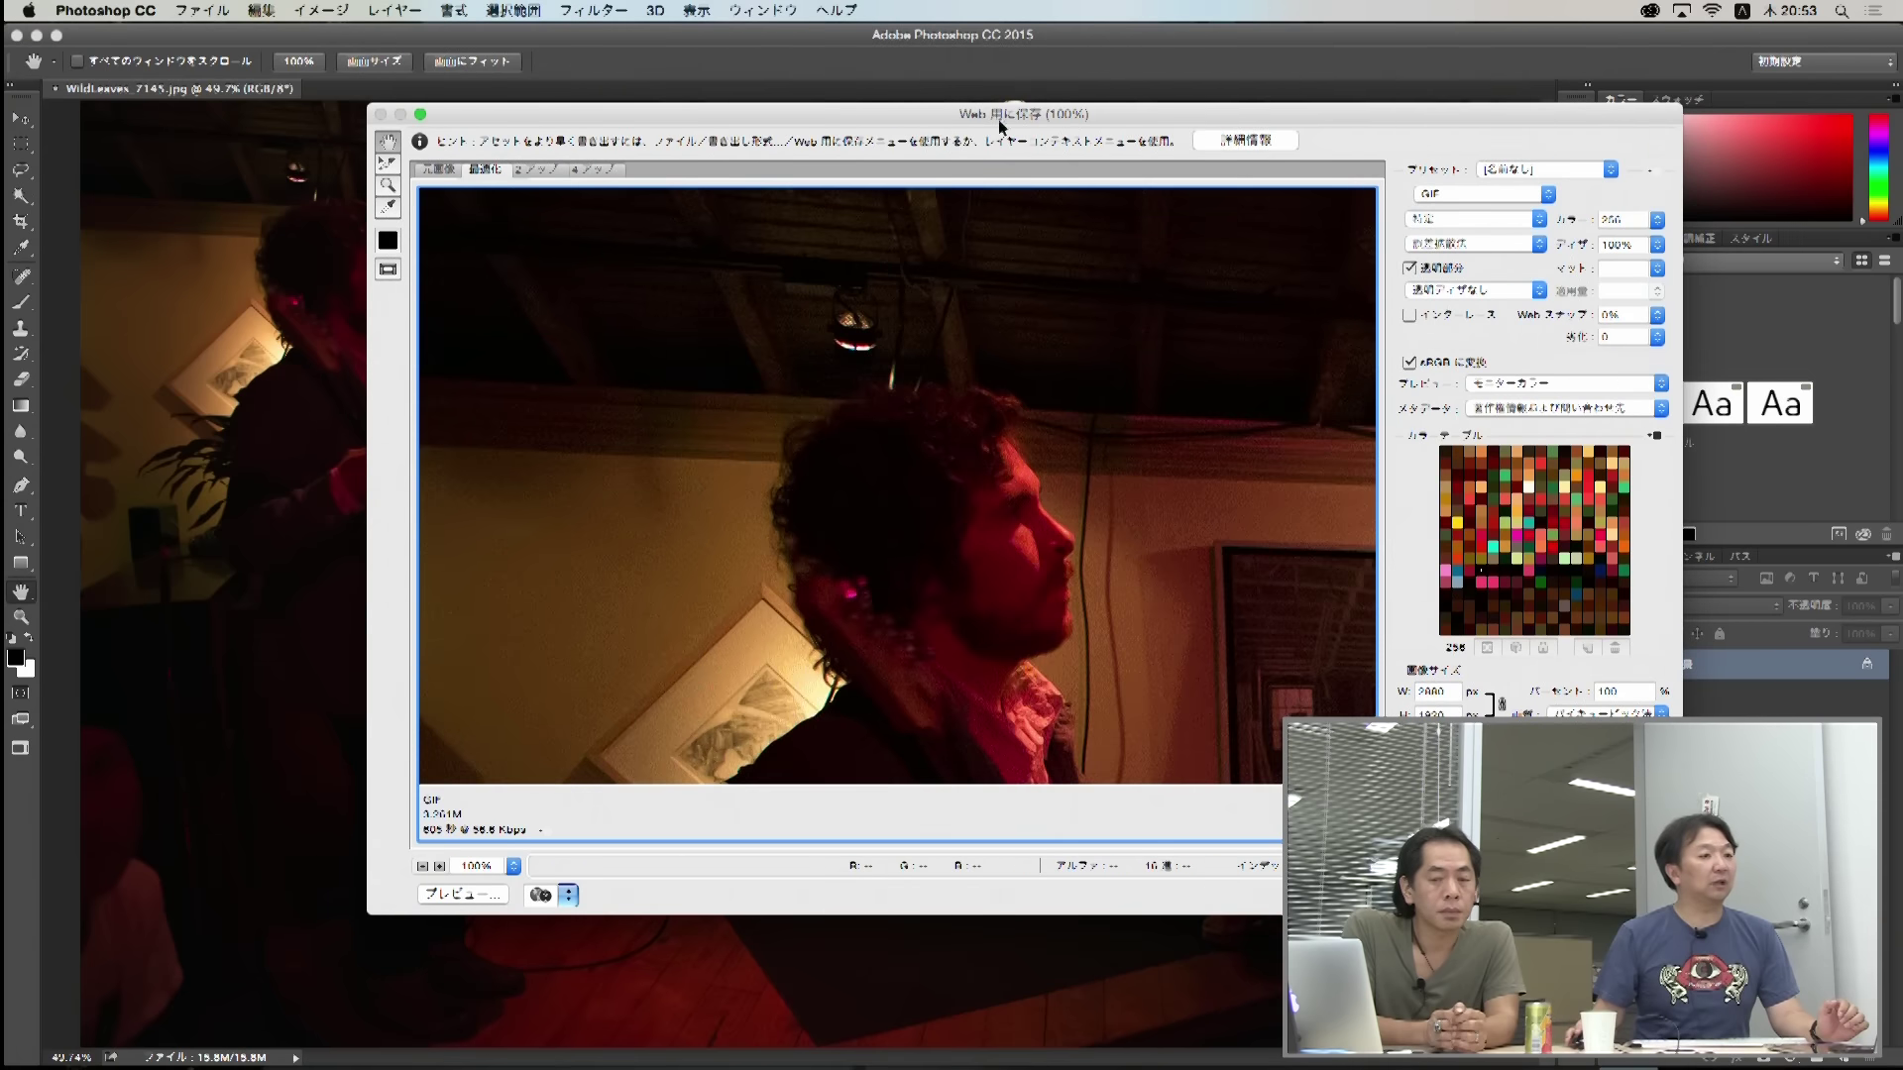
drag(1014, 118, 810, 55)
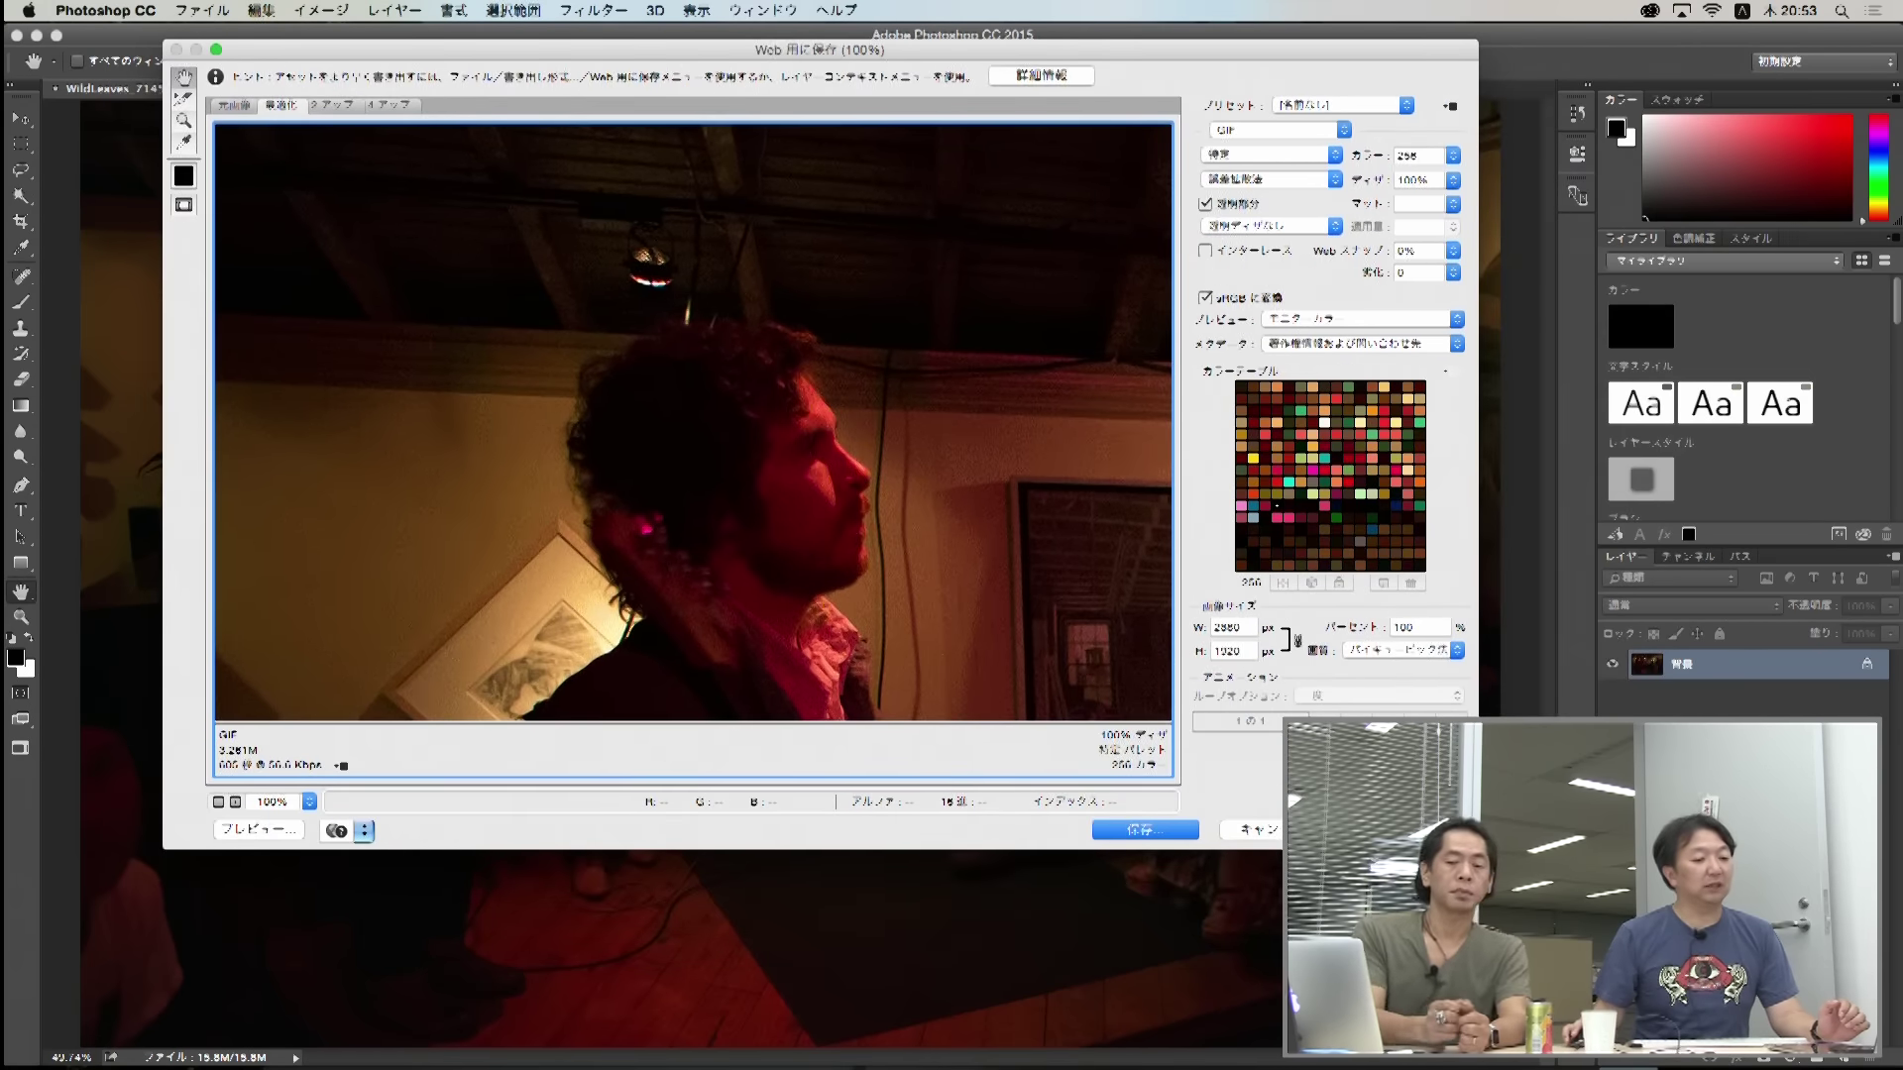
drag(1477, 849, 1659, 953)
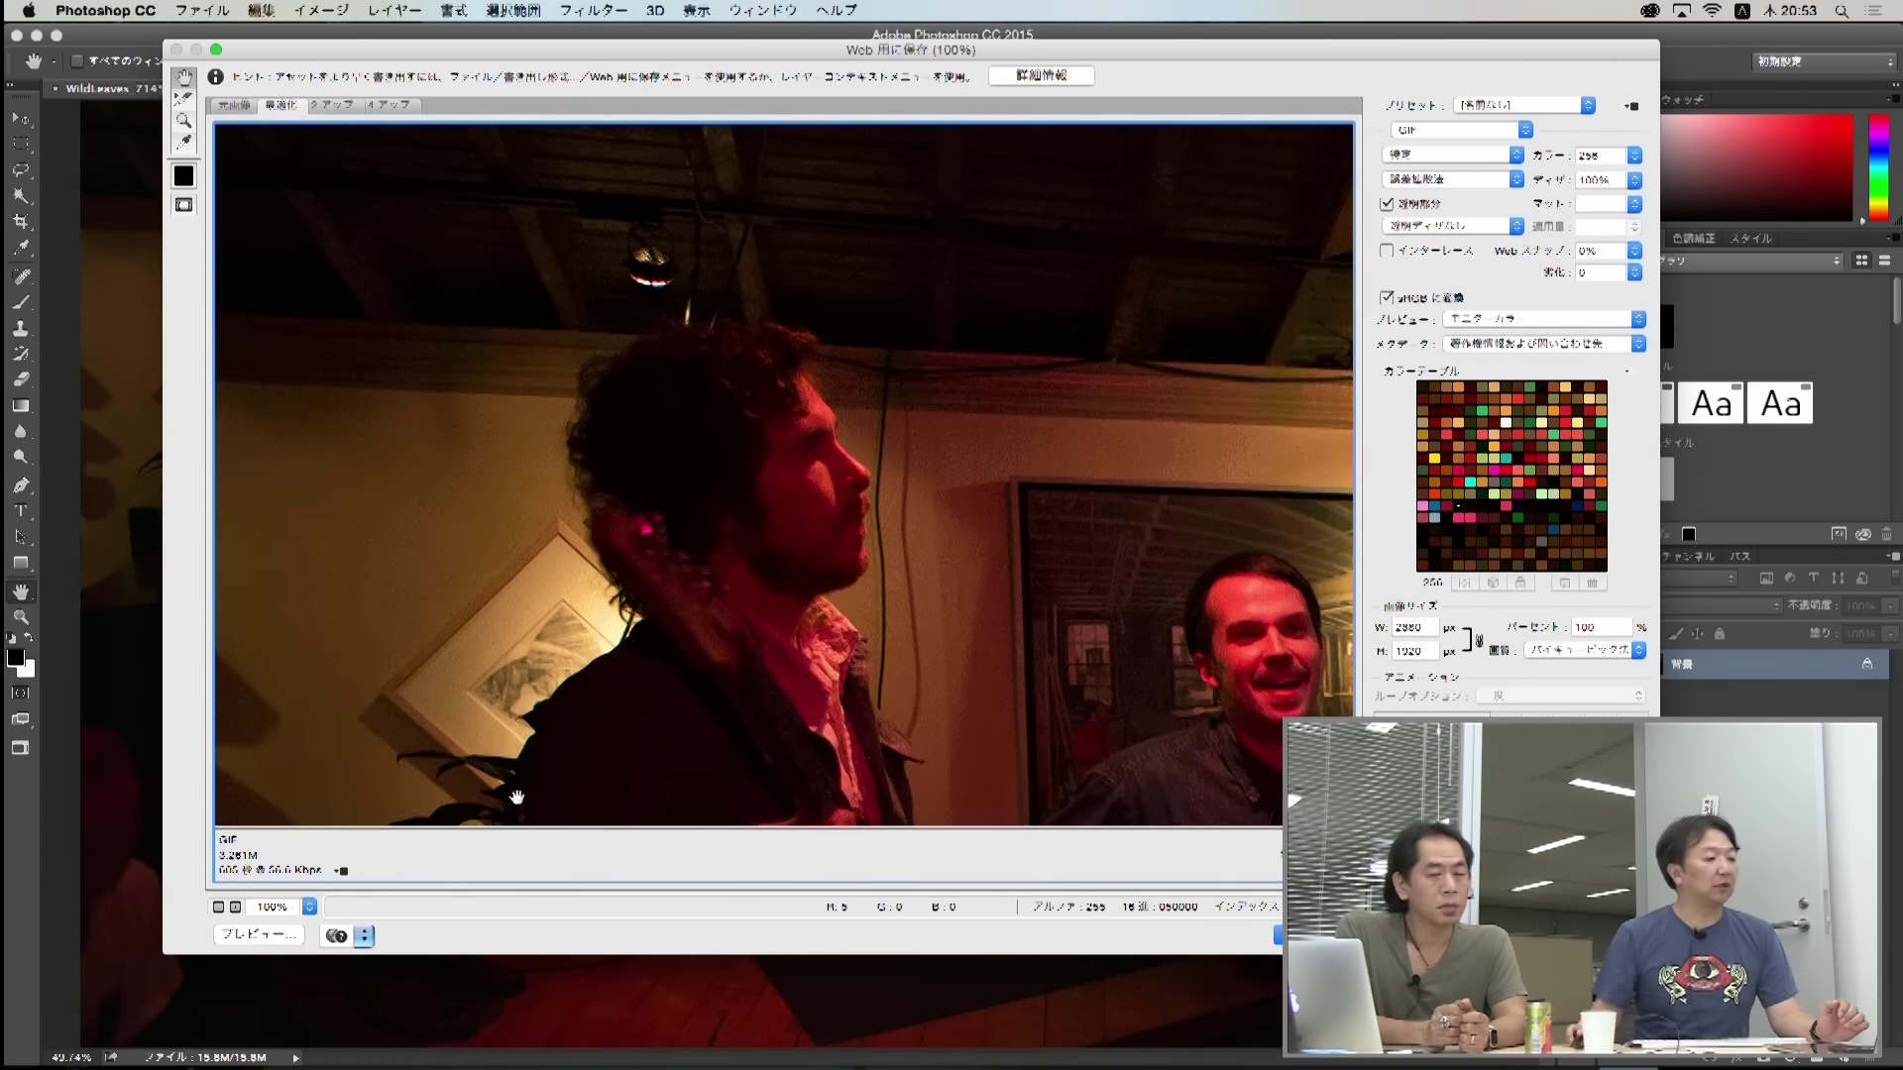
click(309, 905)
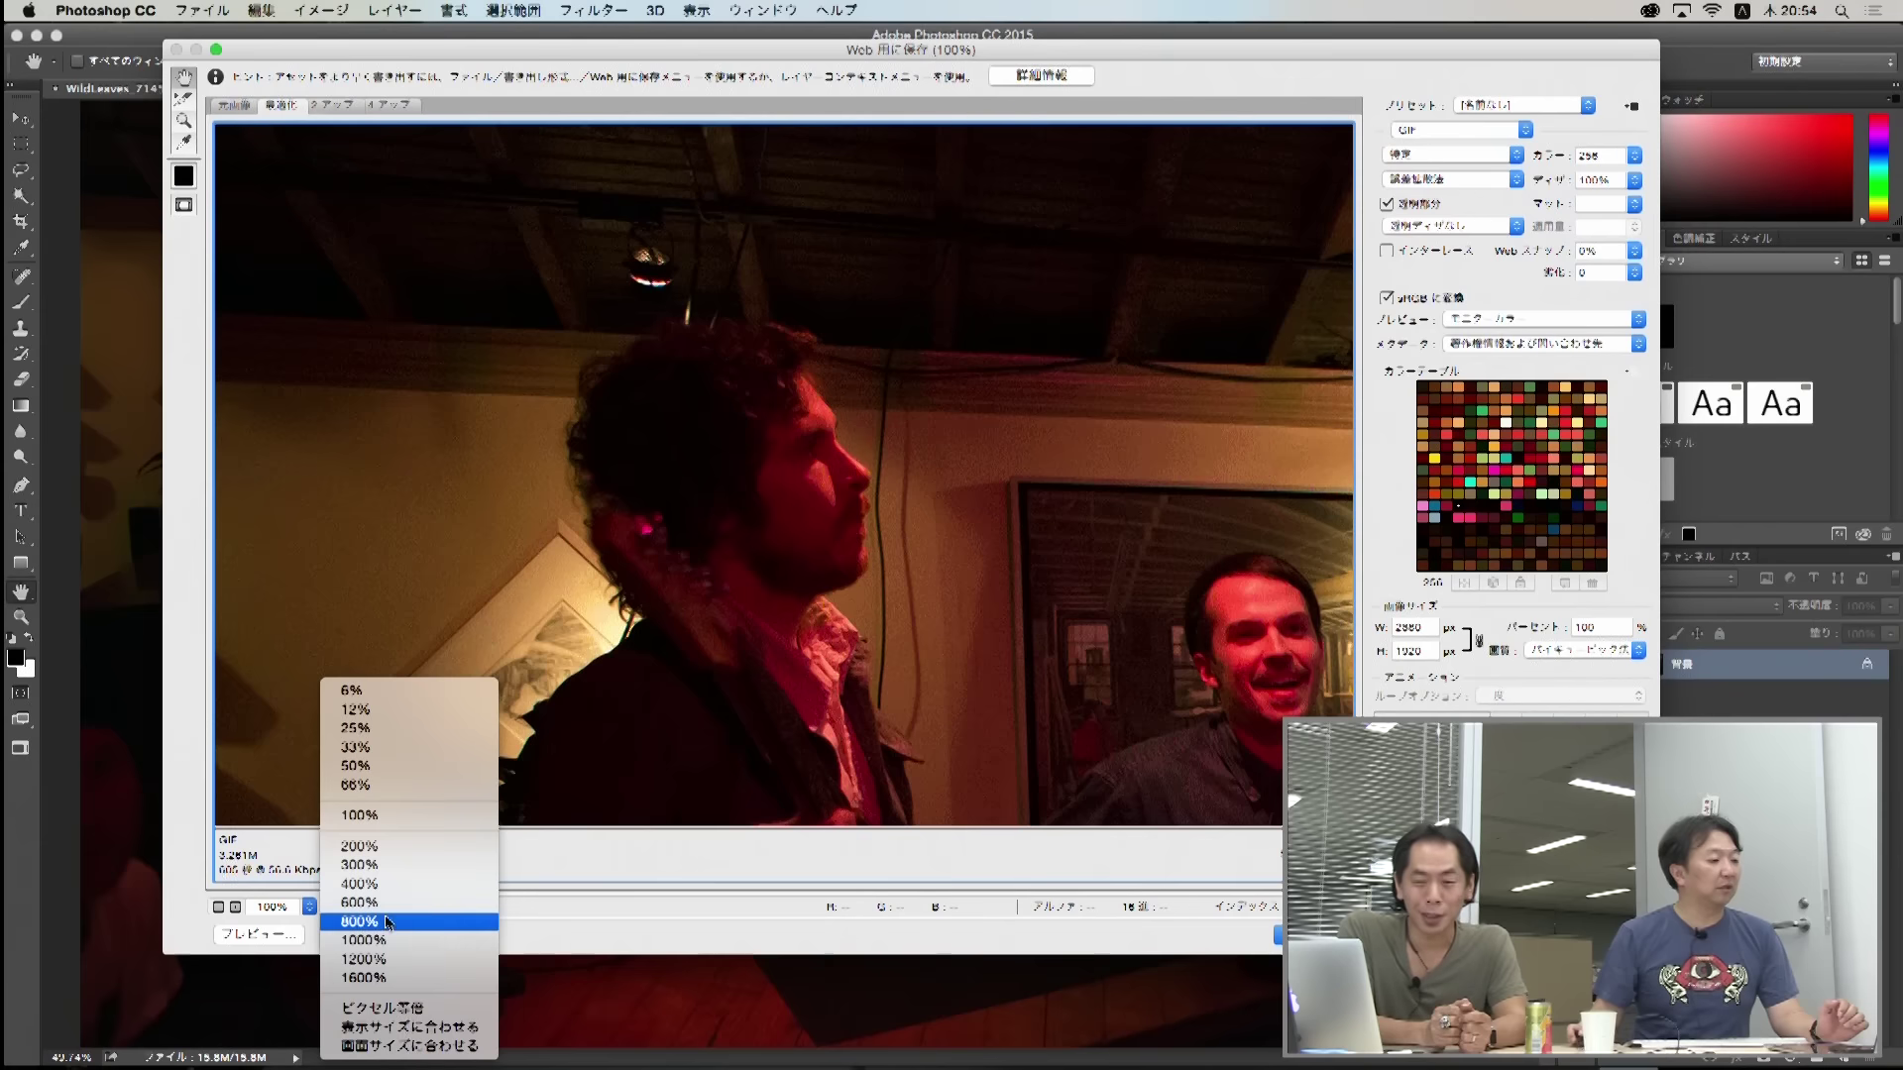
click(444, 1027)
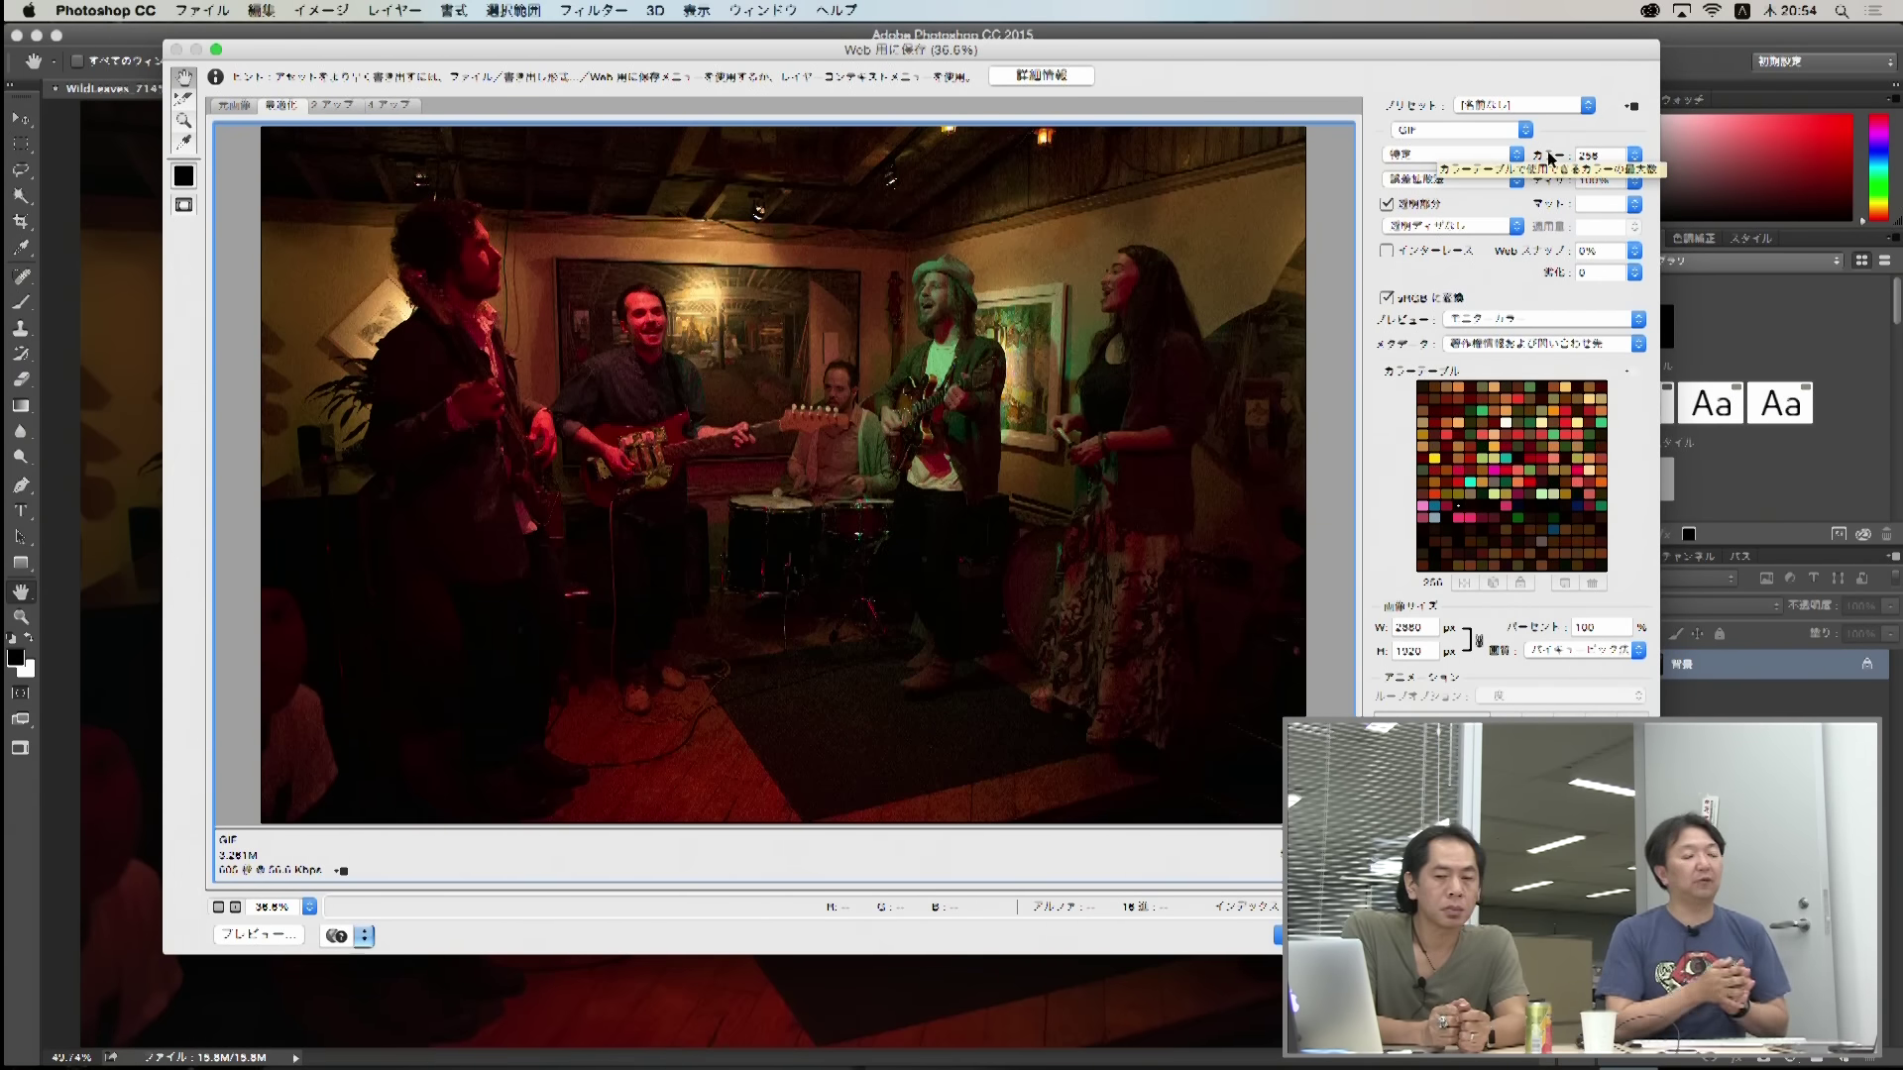
click(1526, 132)
click(1477, 145)
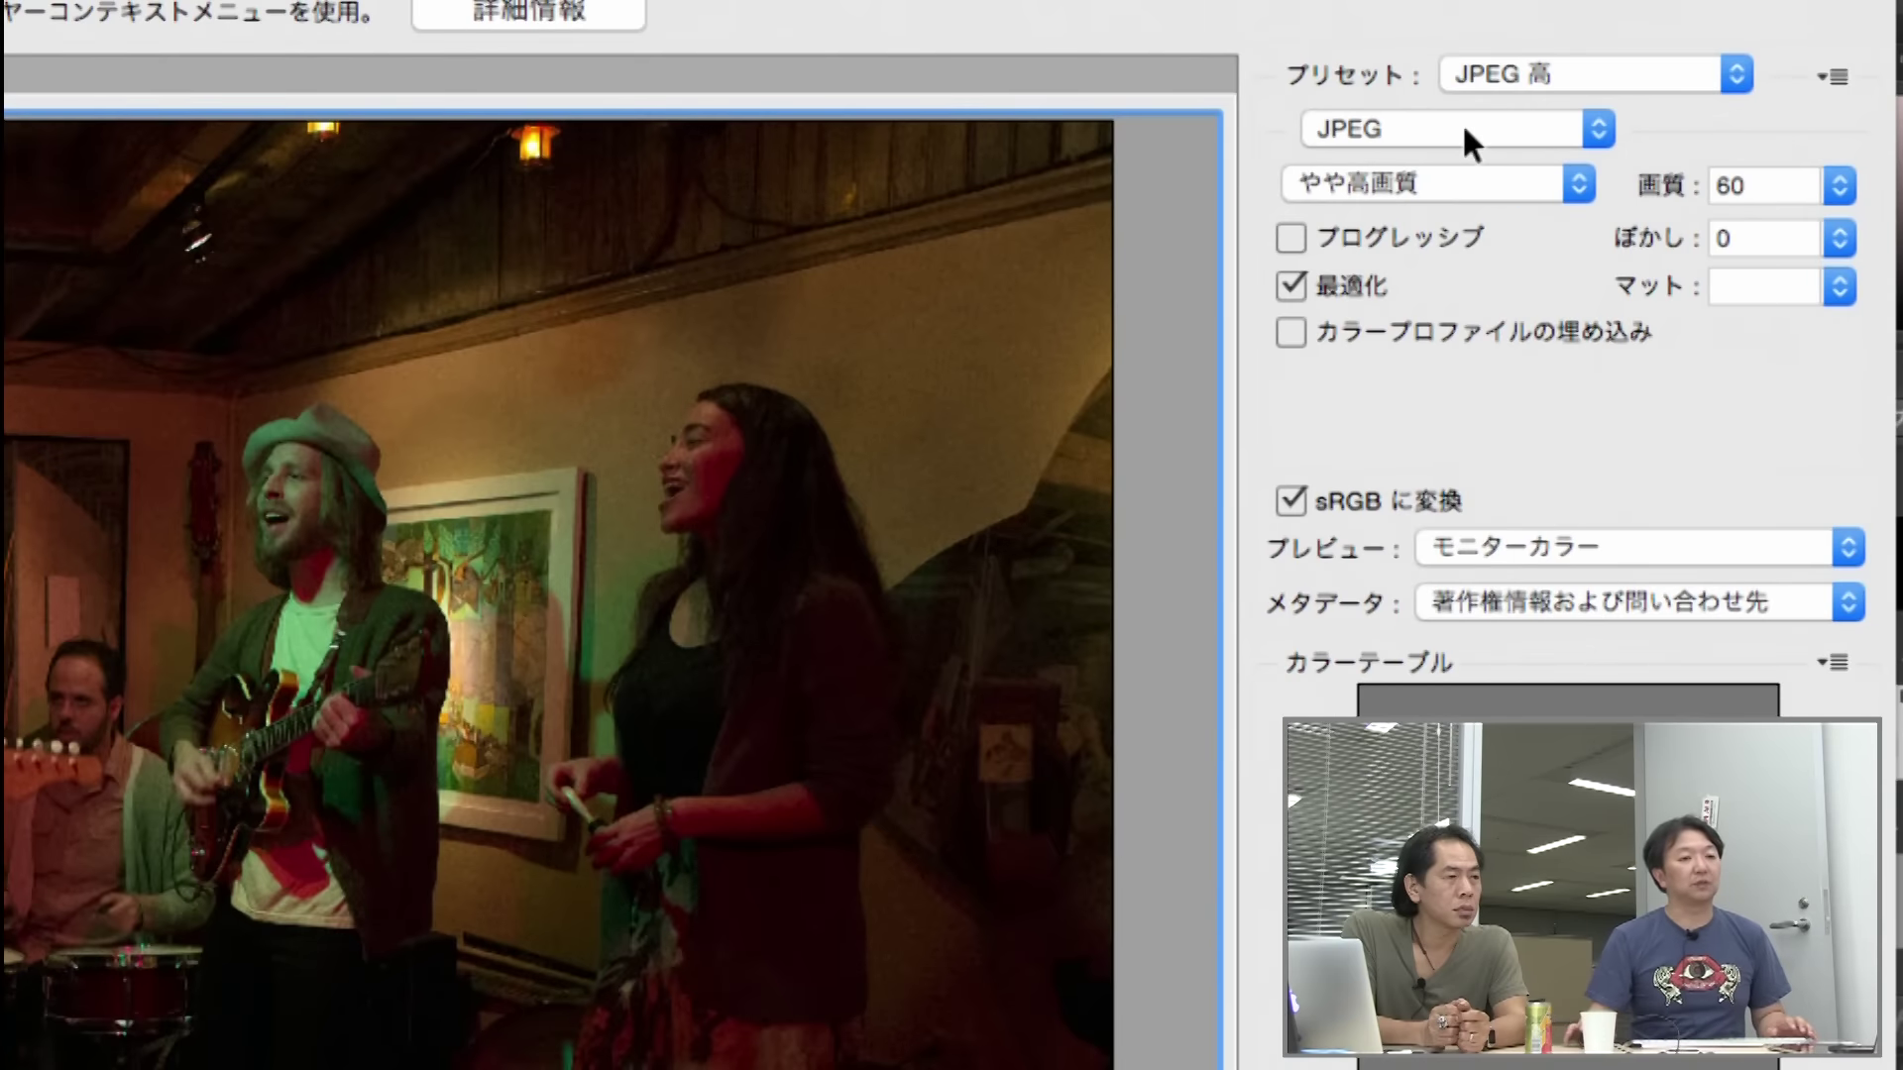
Step: Set JPEG quality to Maximum (100), check the roughly 2.943M size, and cancel Save for Web
click(1587, 180)
click(1461, 243)
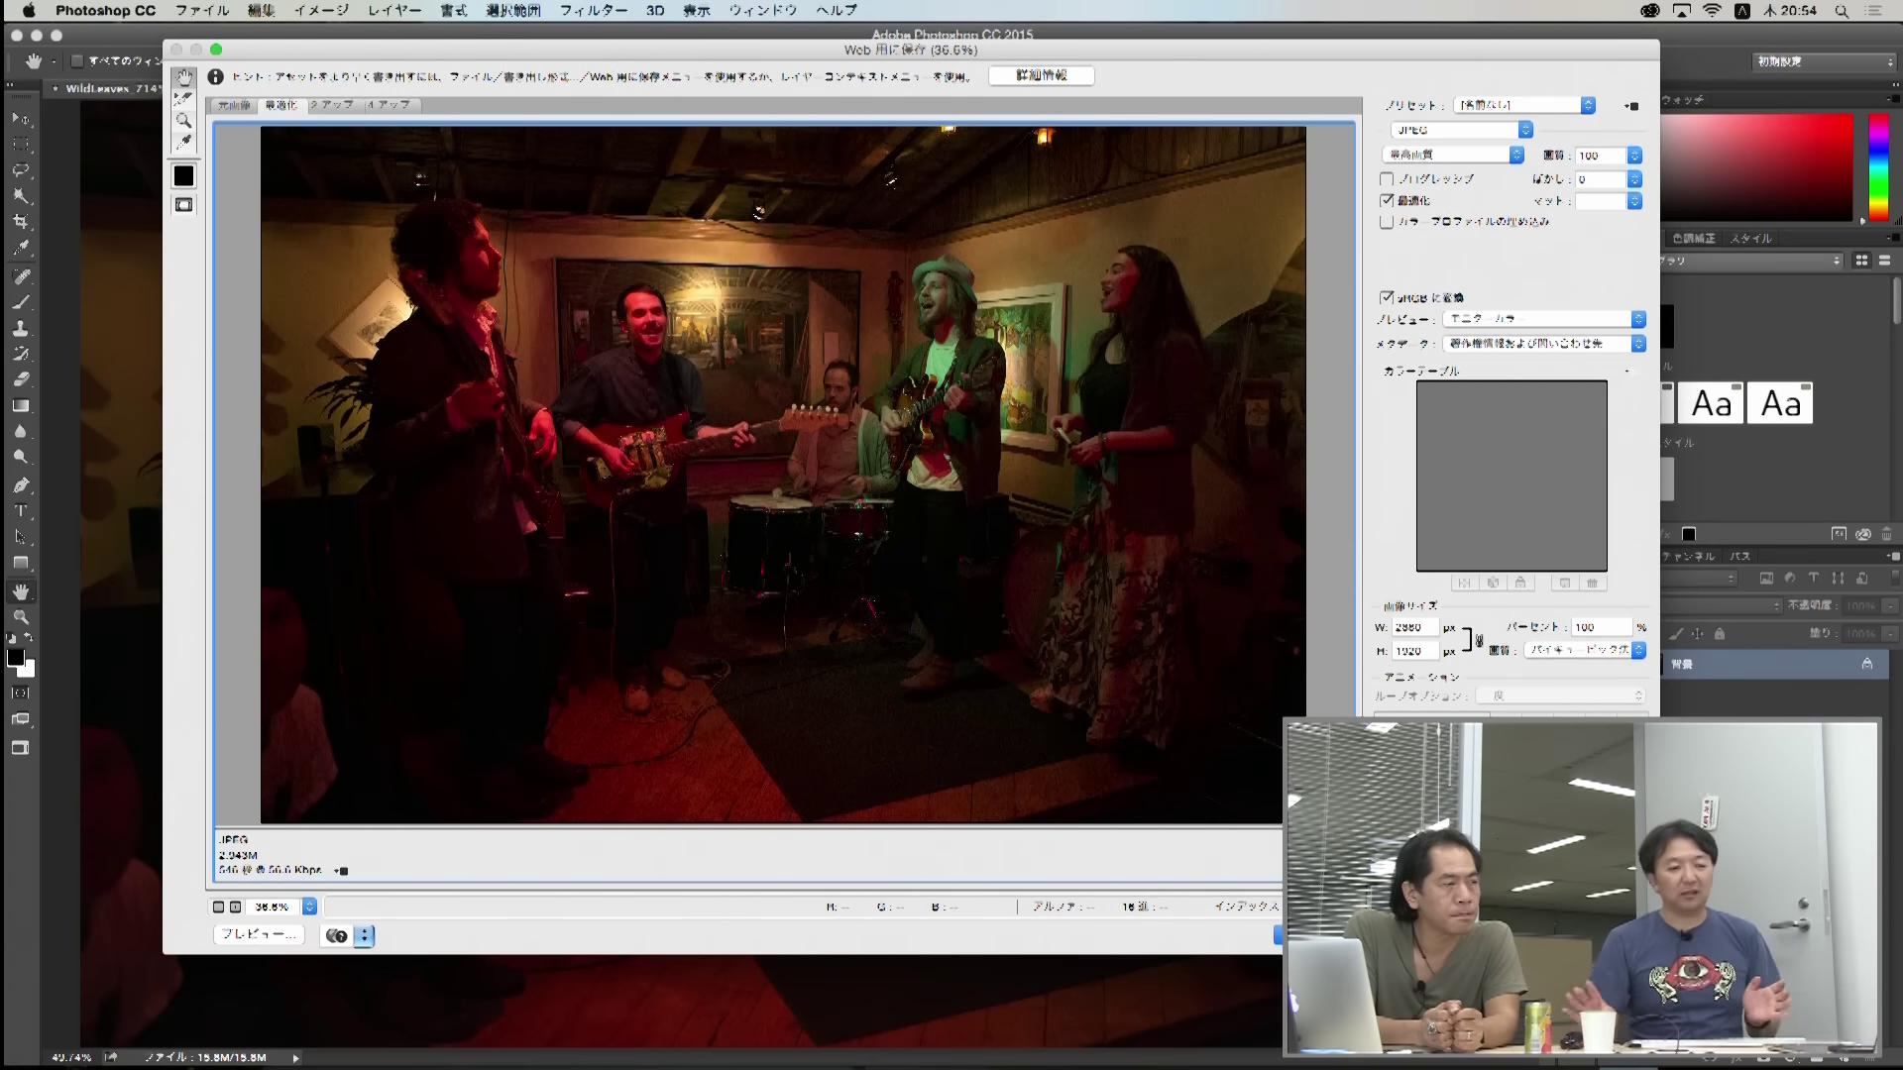
key(Escape)
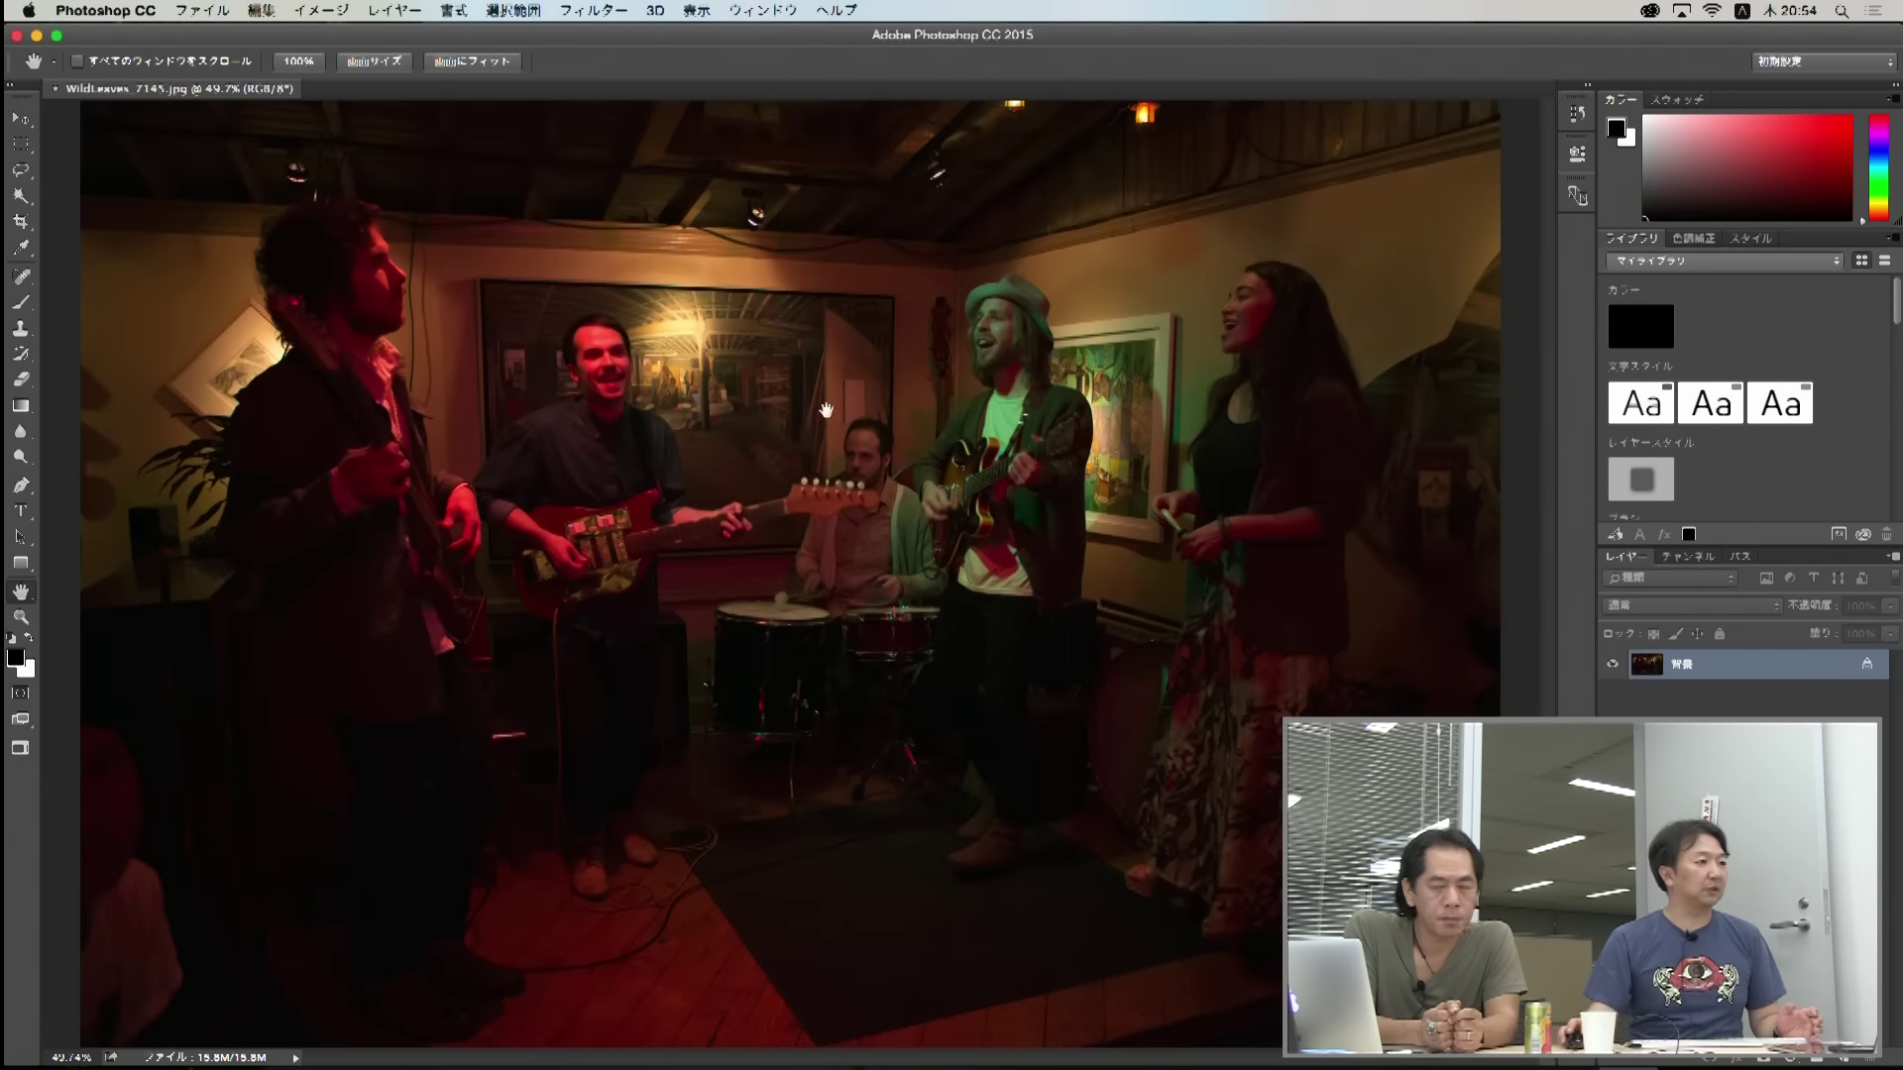
Step: Open the File menu to reach the Export submenu again
click(218, 12)
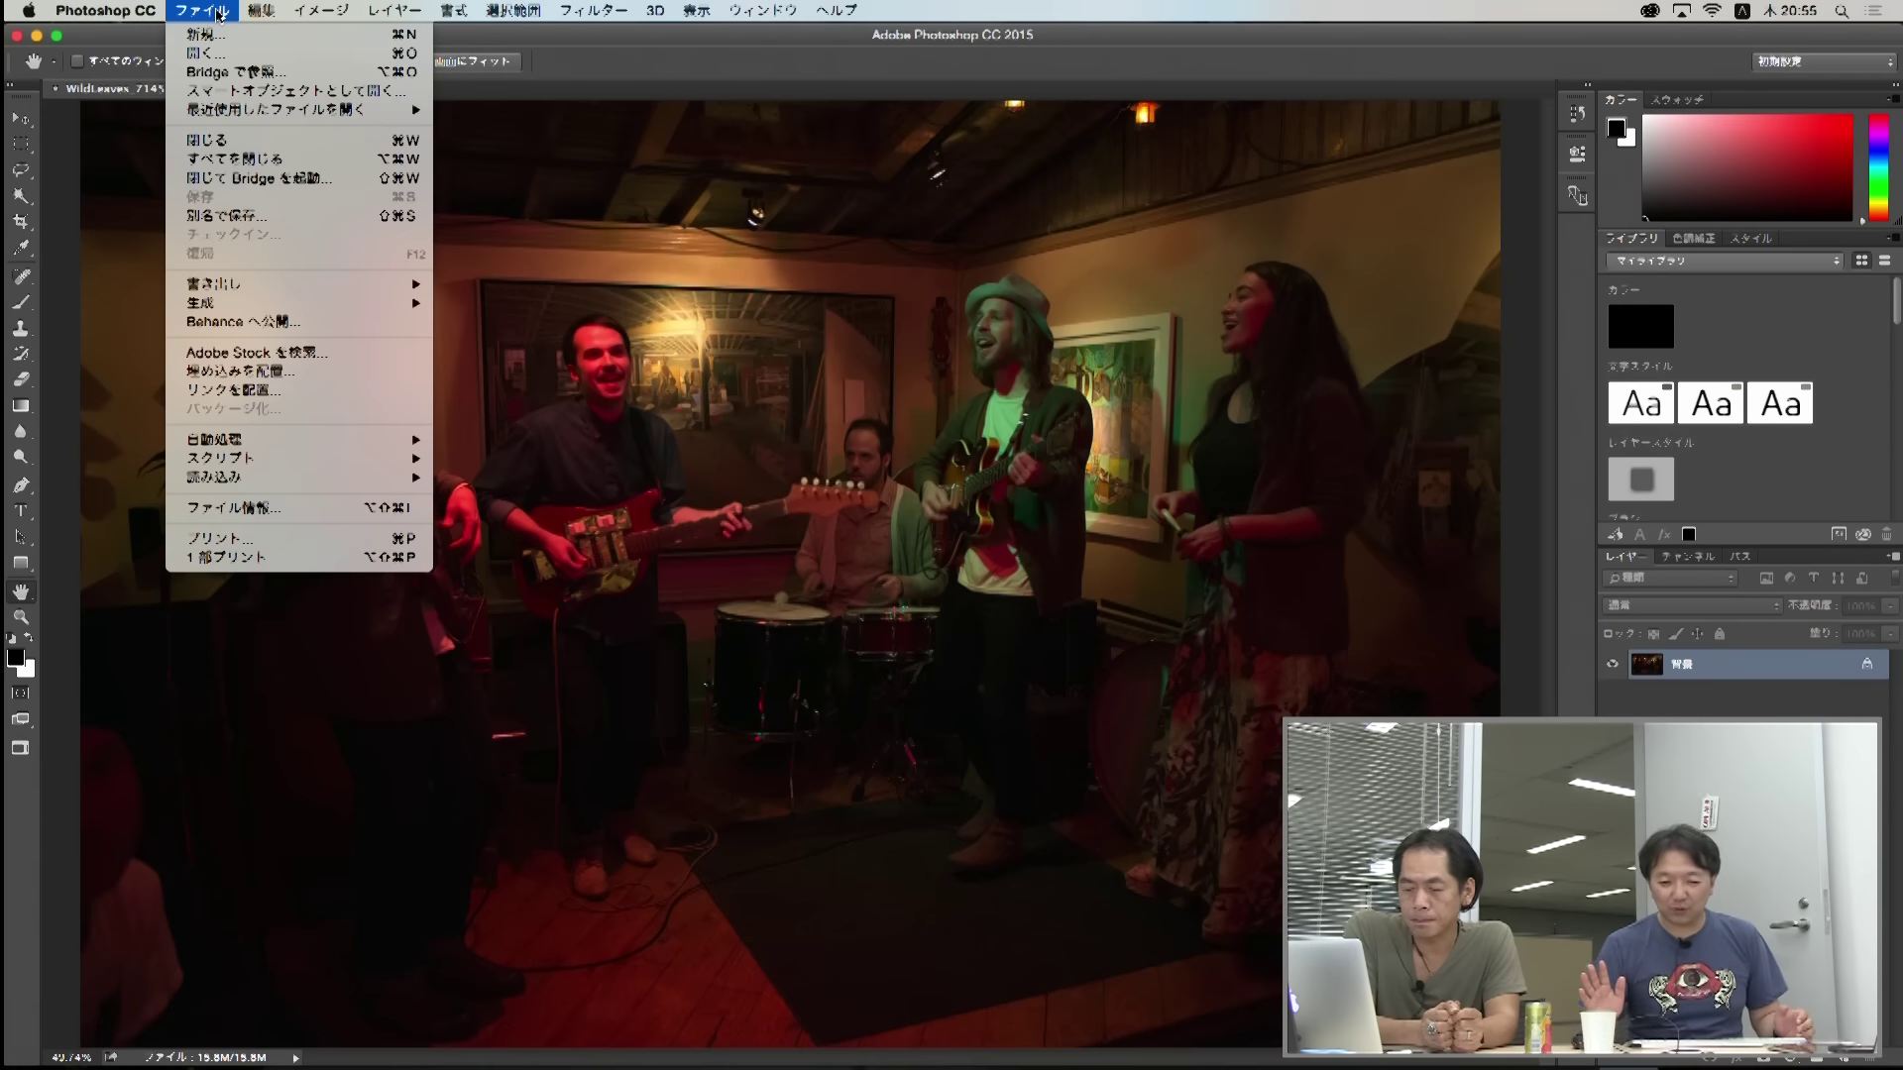
mouse_move(223, 282)
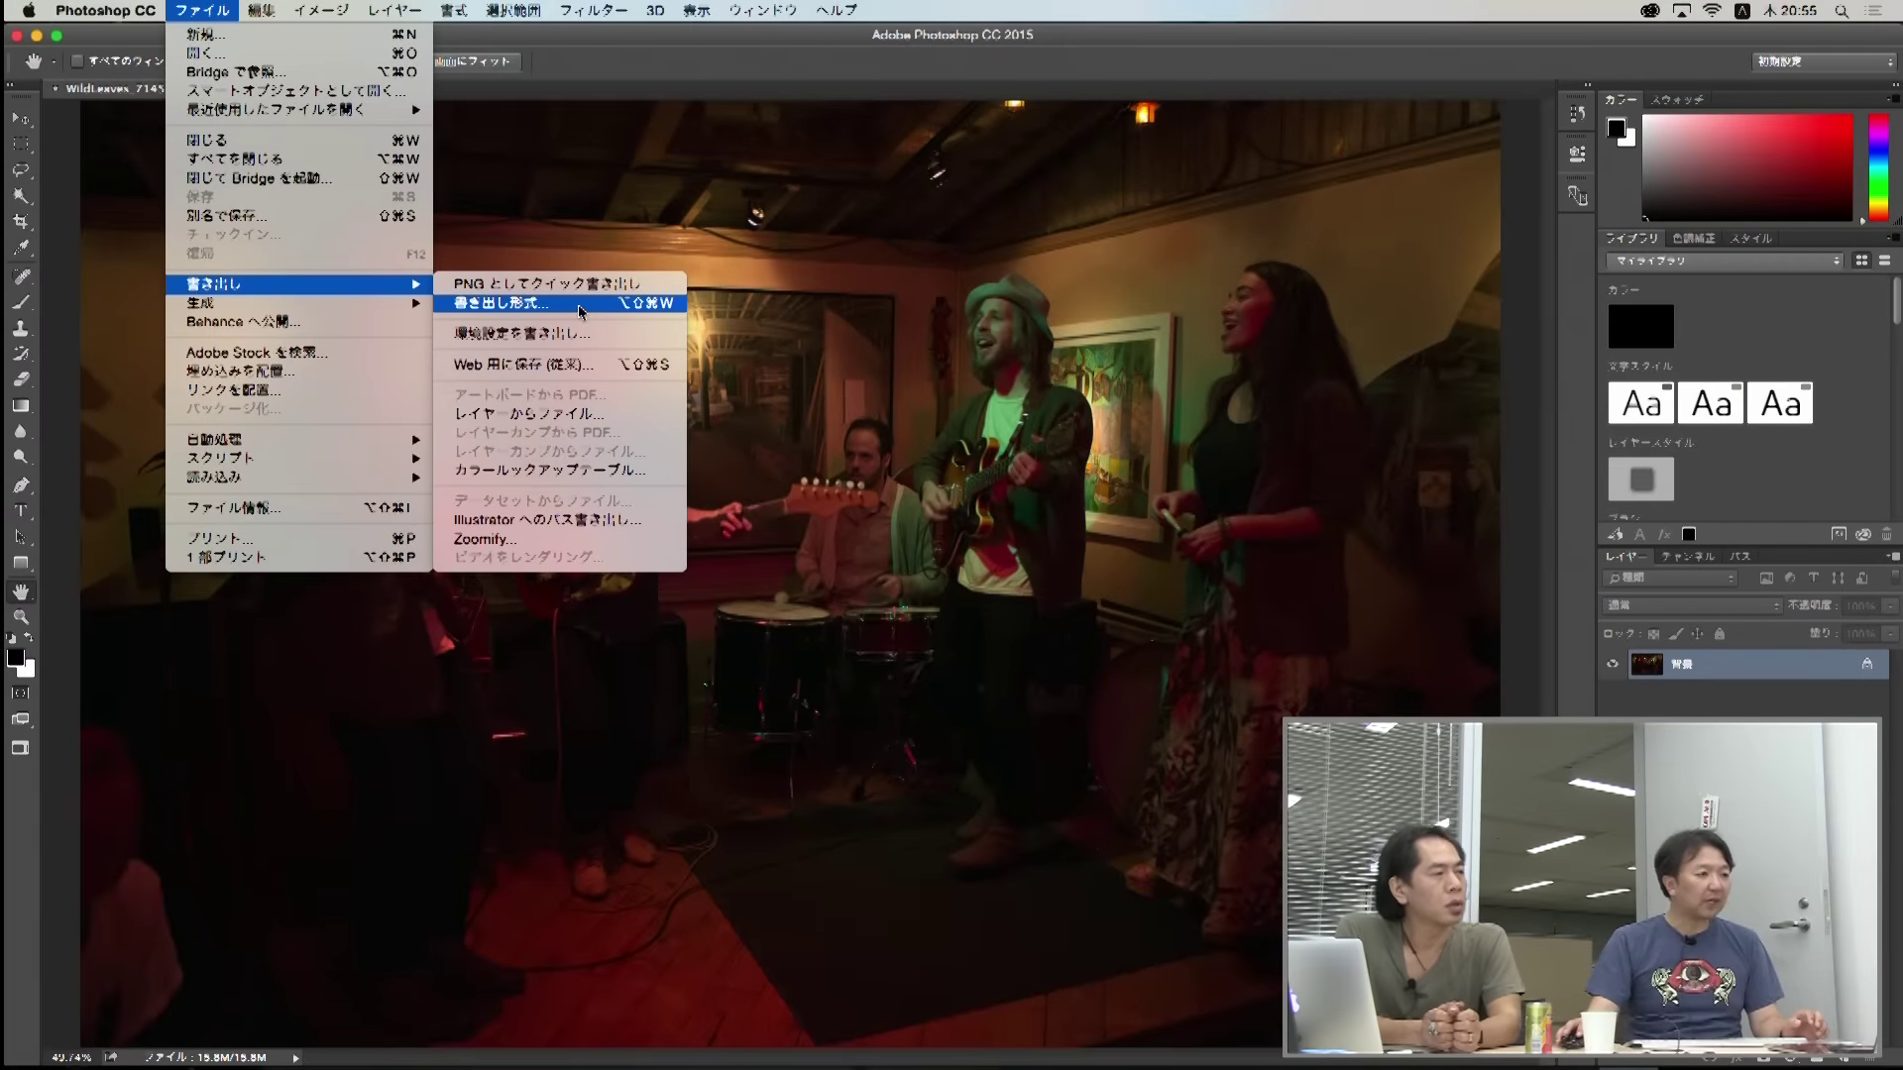
Step: Open Export As and choose JPG as the export format at 100% quality
click(583, 313)
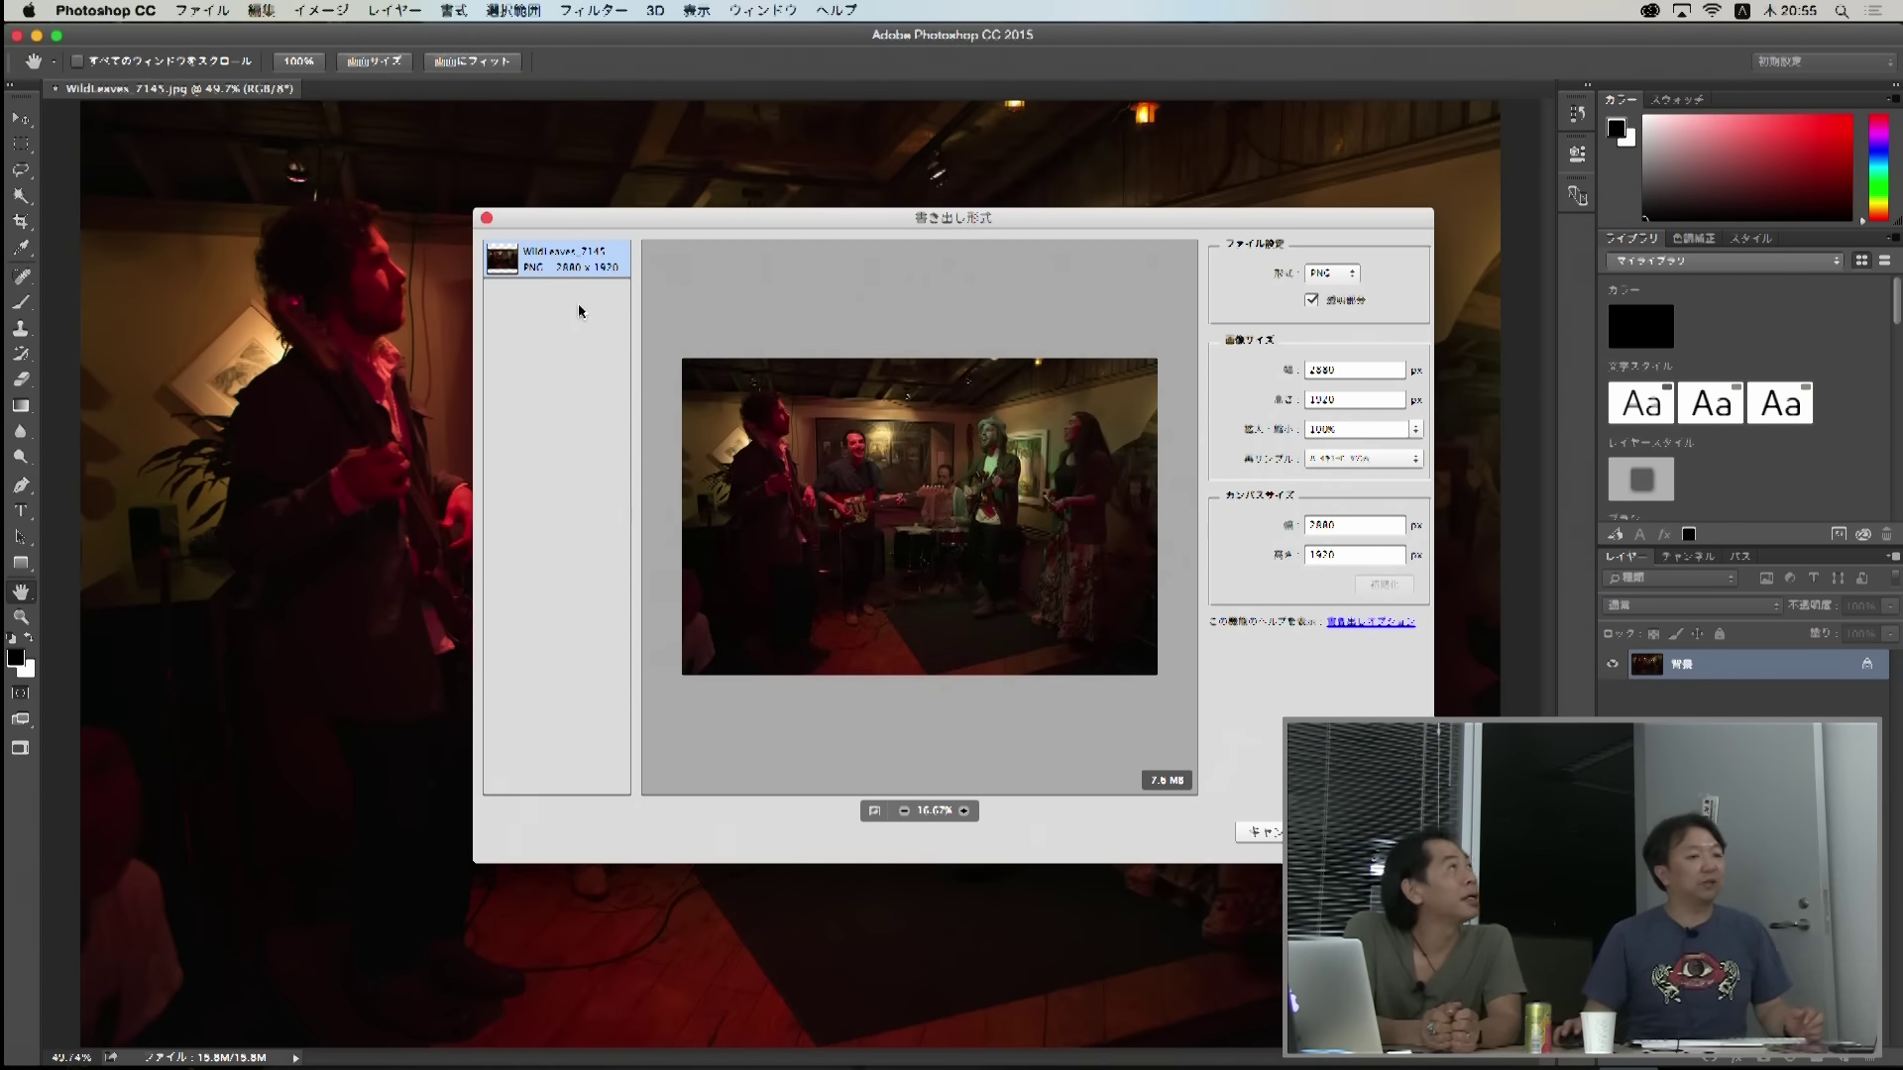
click(1353, 276)
click(1344, 301)
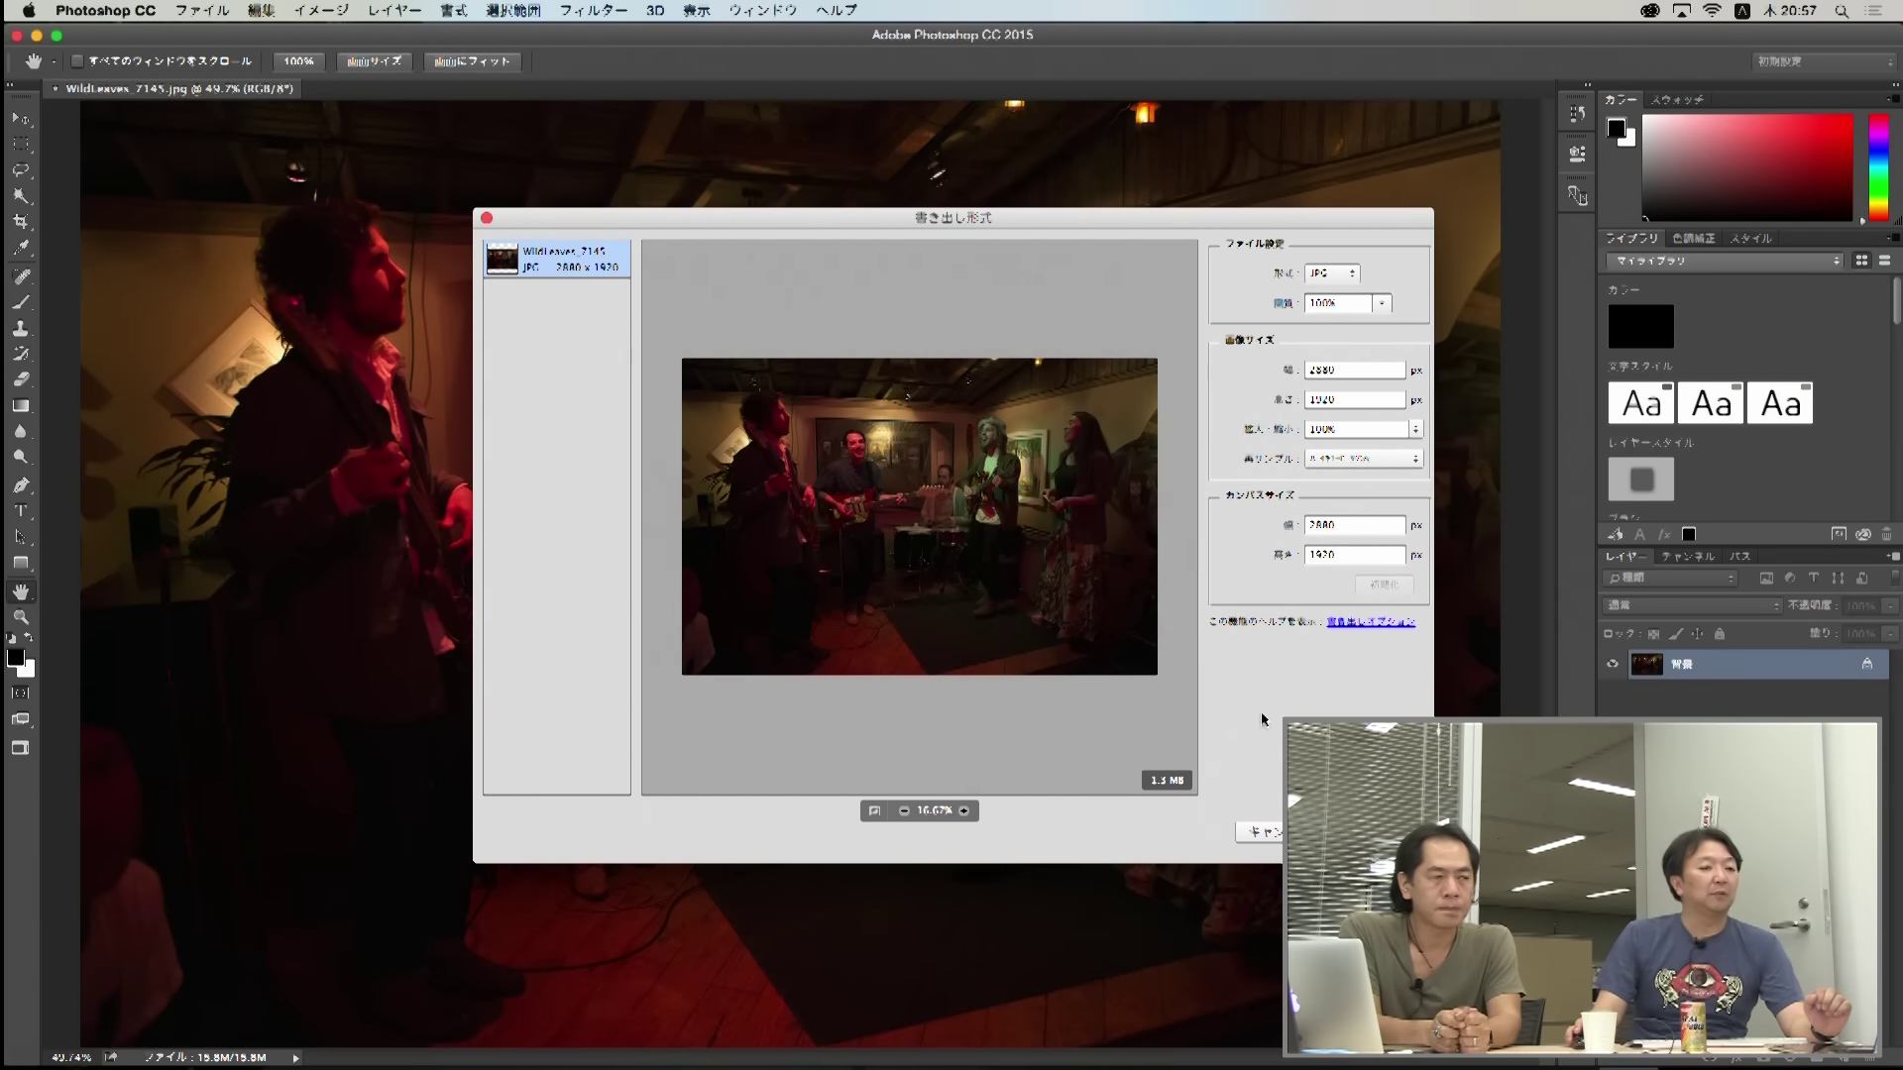
Step: Lower the JPG export quality from 100% to 51% with the Quality slider
click(1417, 459)
click(1372, 500)
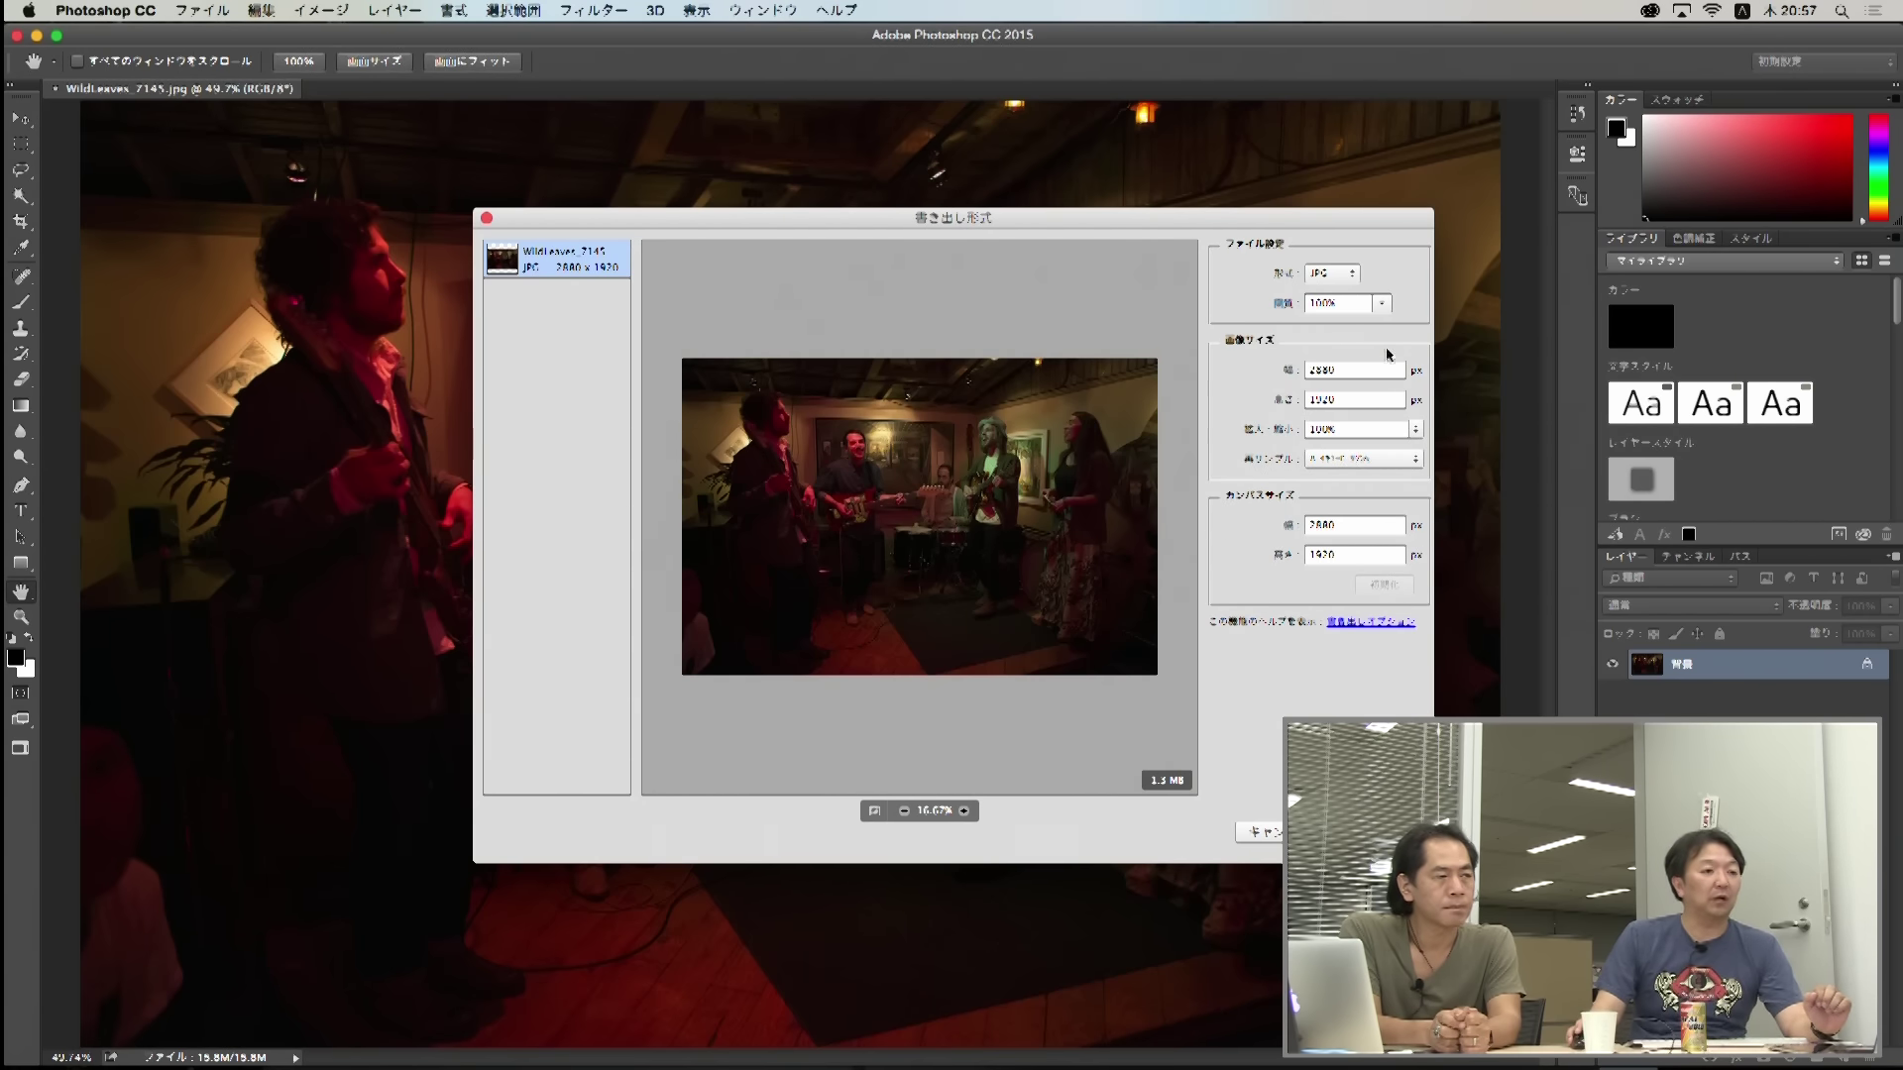
click(1383, 304)
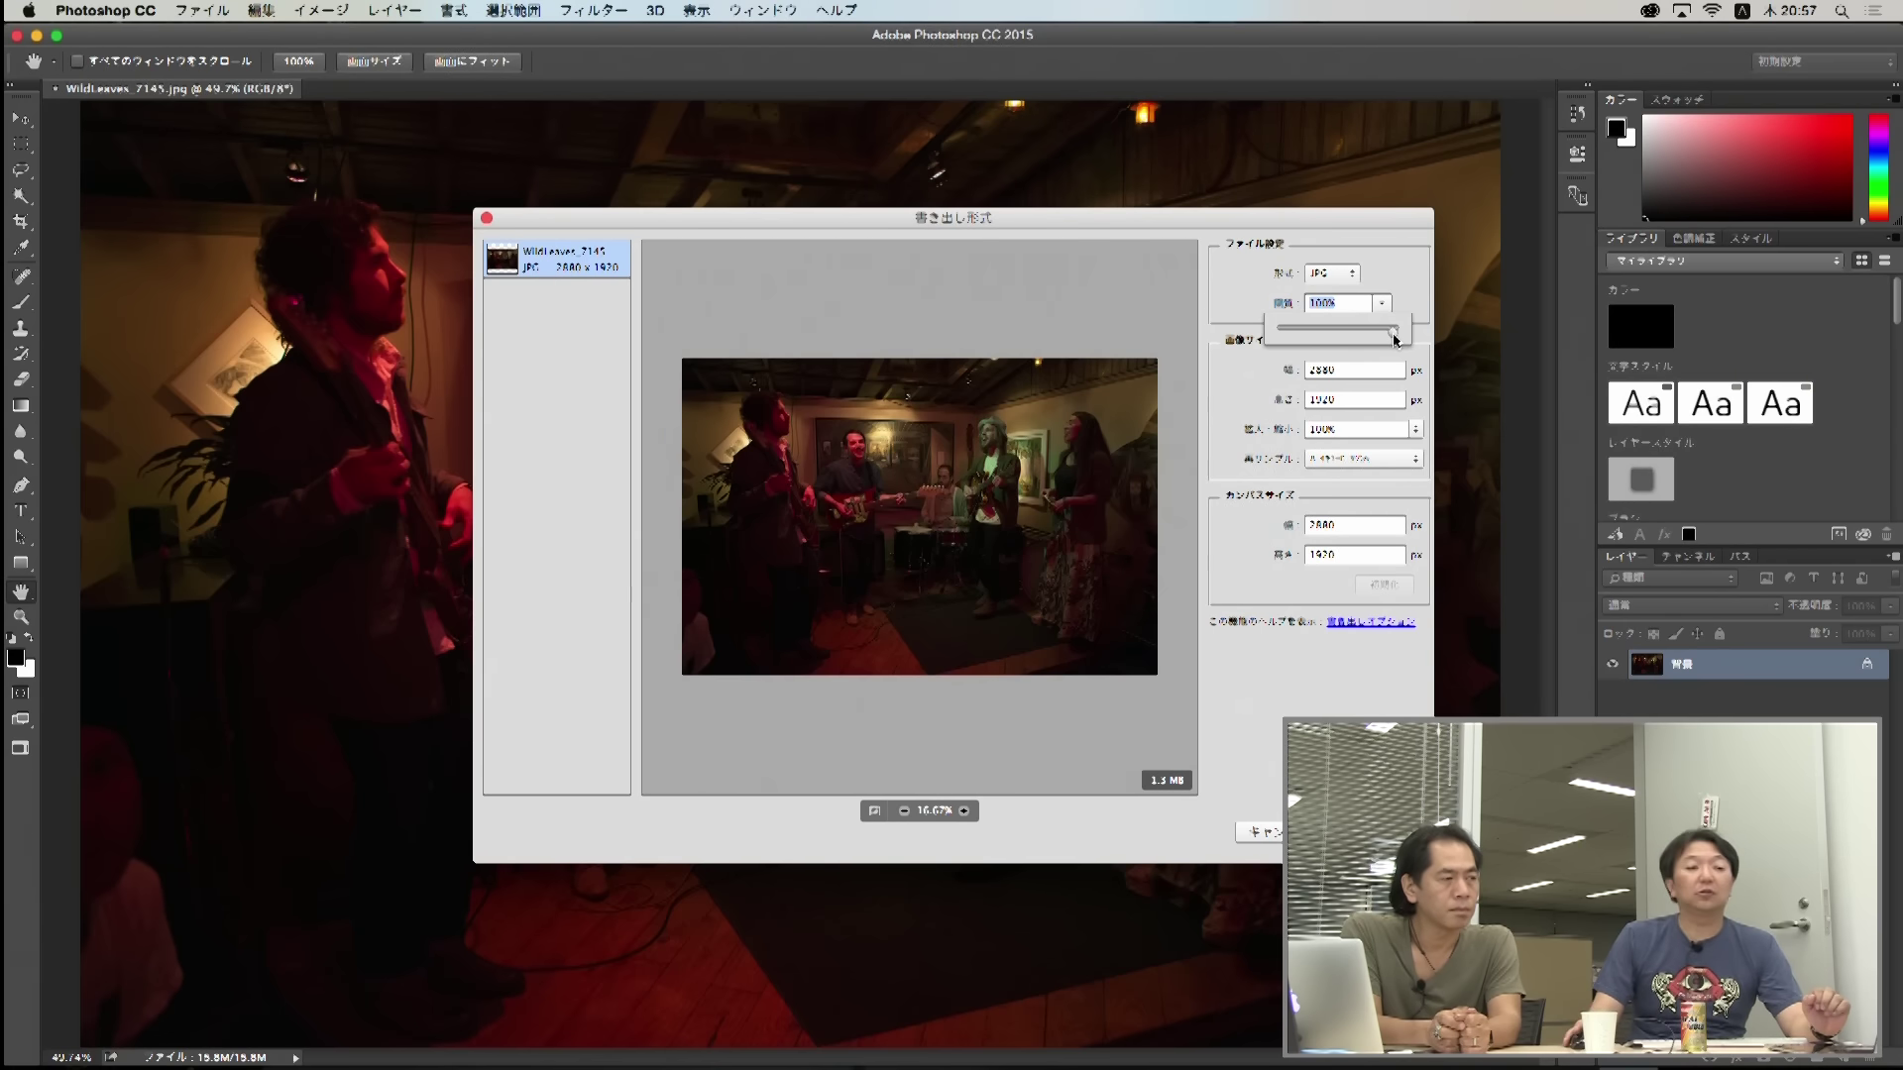
drag(1395, 340, 1363, 337)
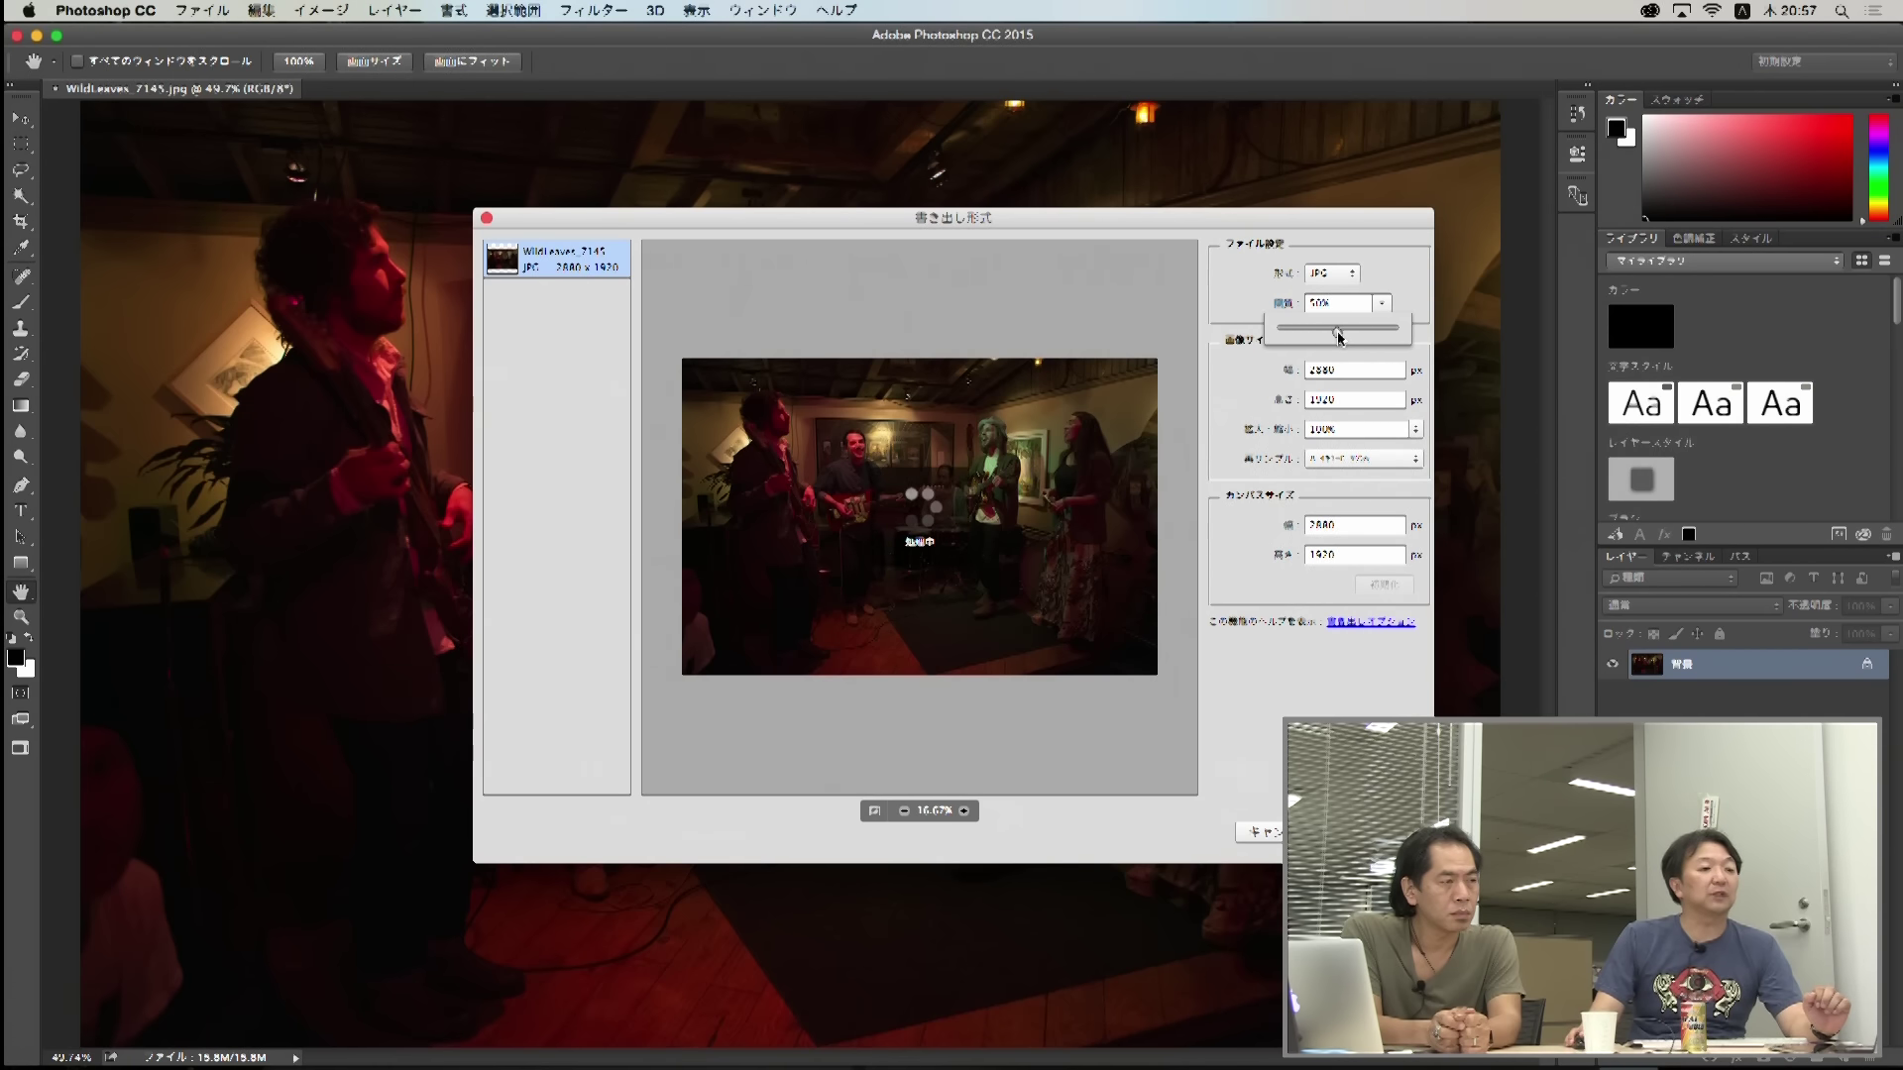
drag(1342, 337, 1339, 337)
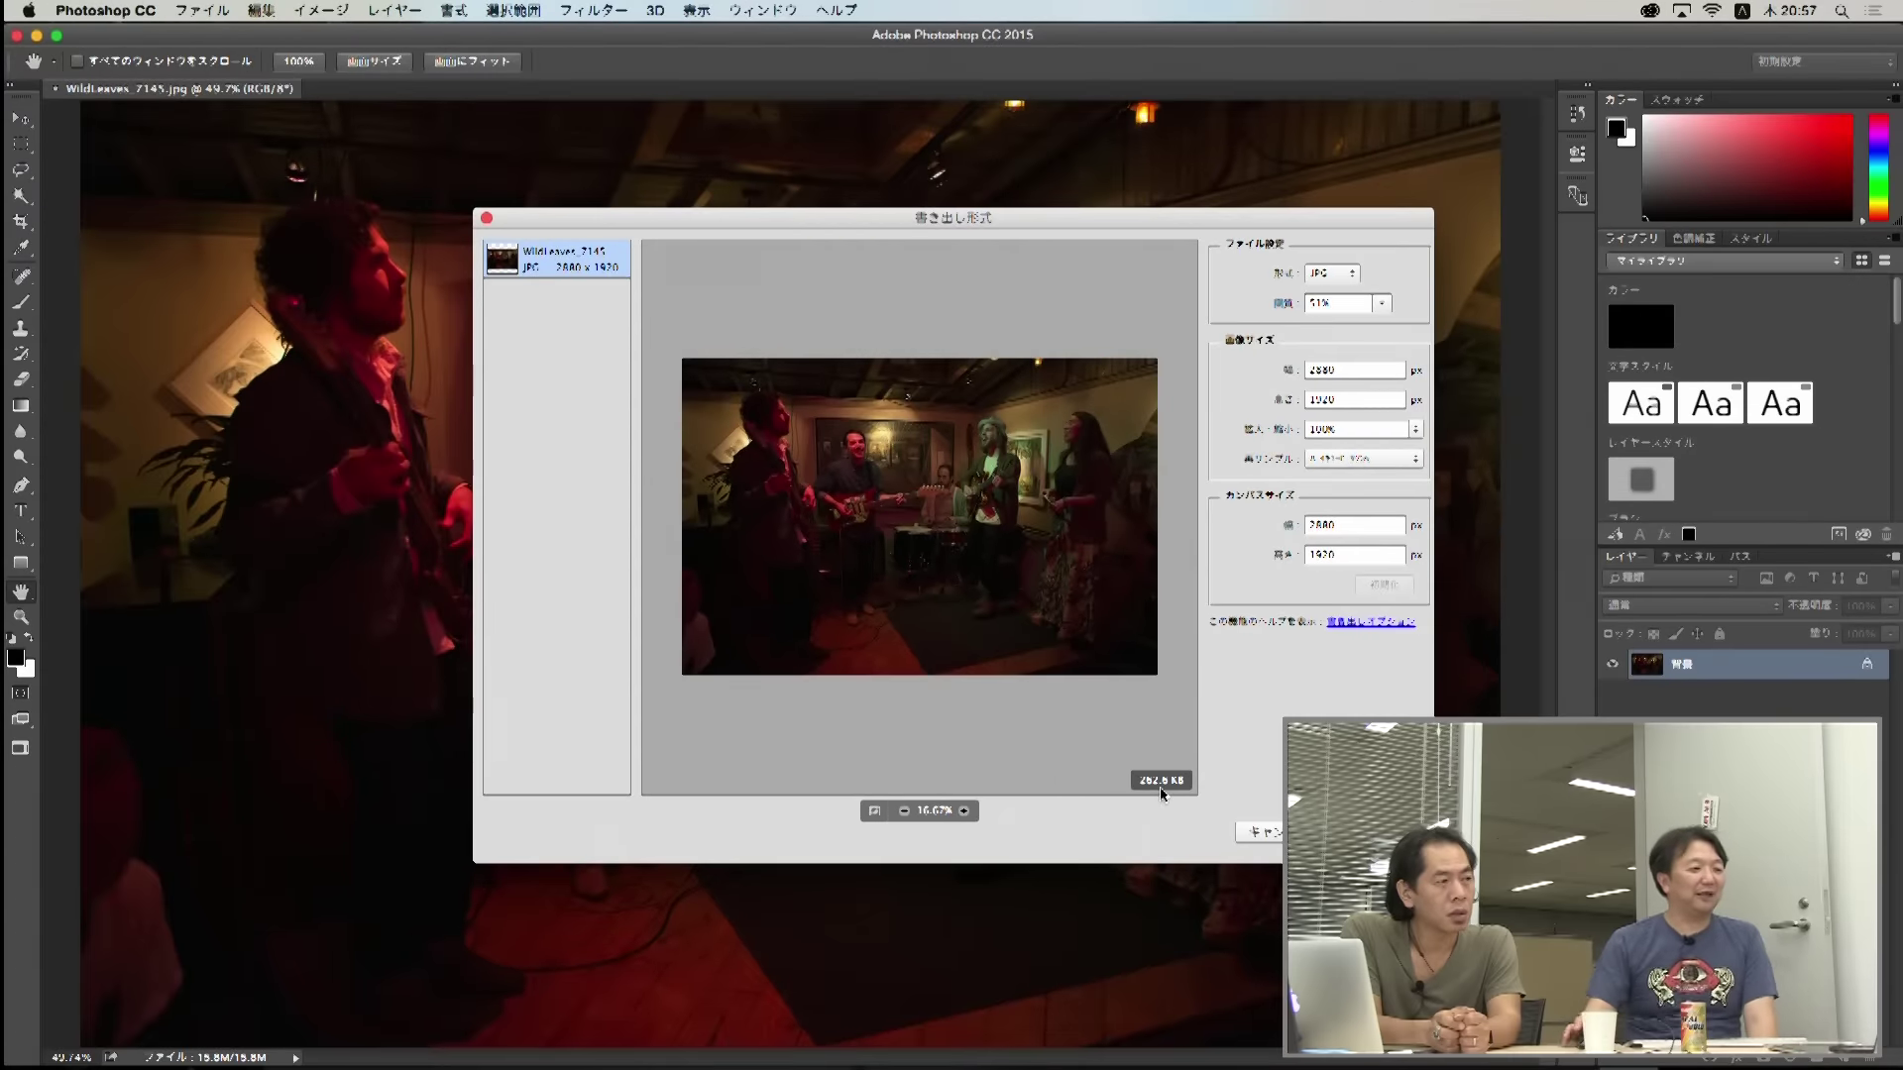
Step: Zoom the Export As preview to 100% and pan over the singer, guitarist and drummer
click(961, 811)
click(962, 812)
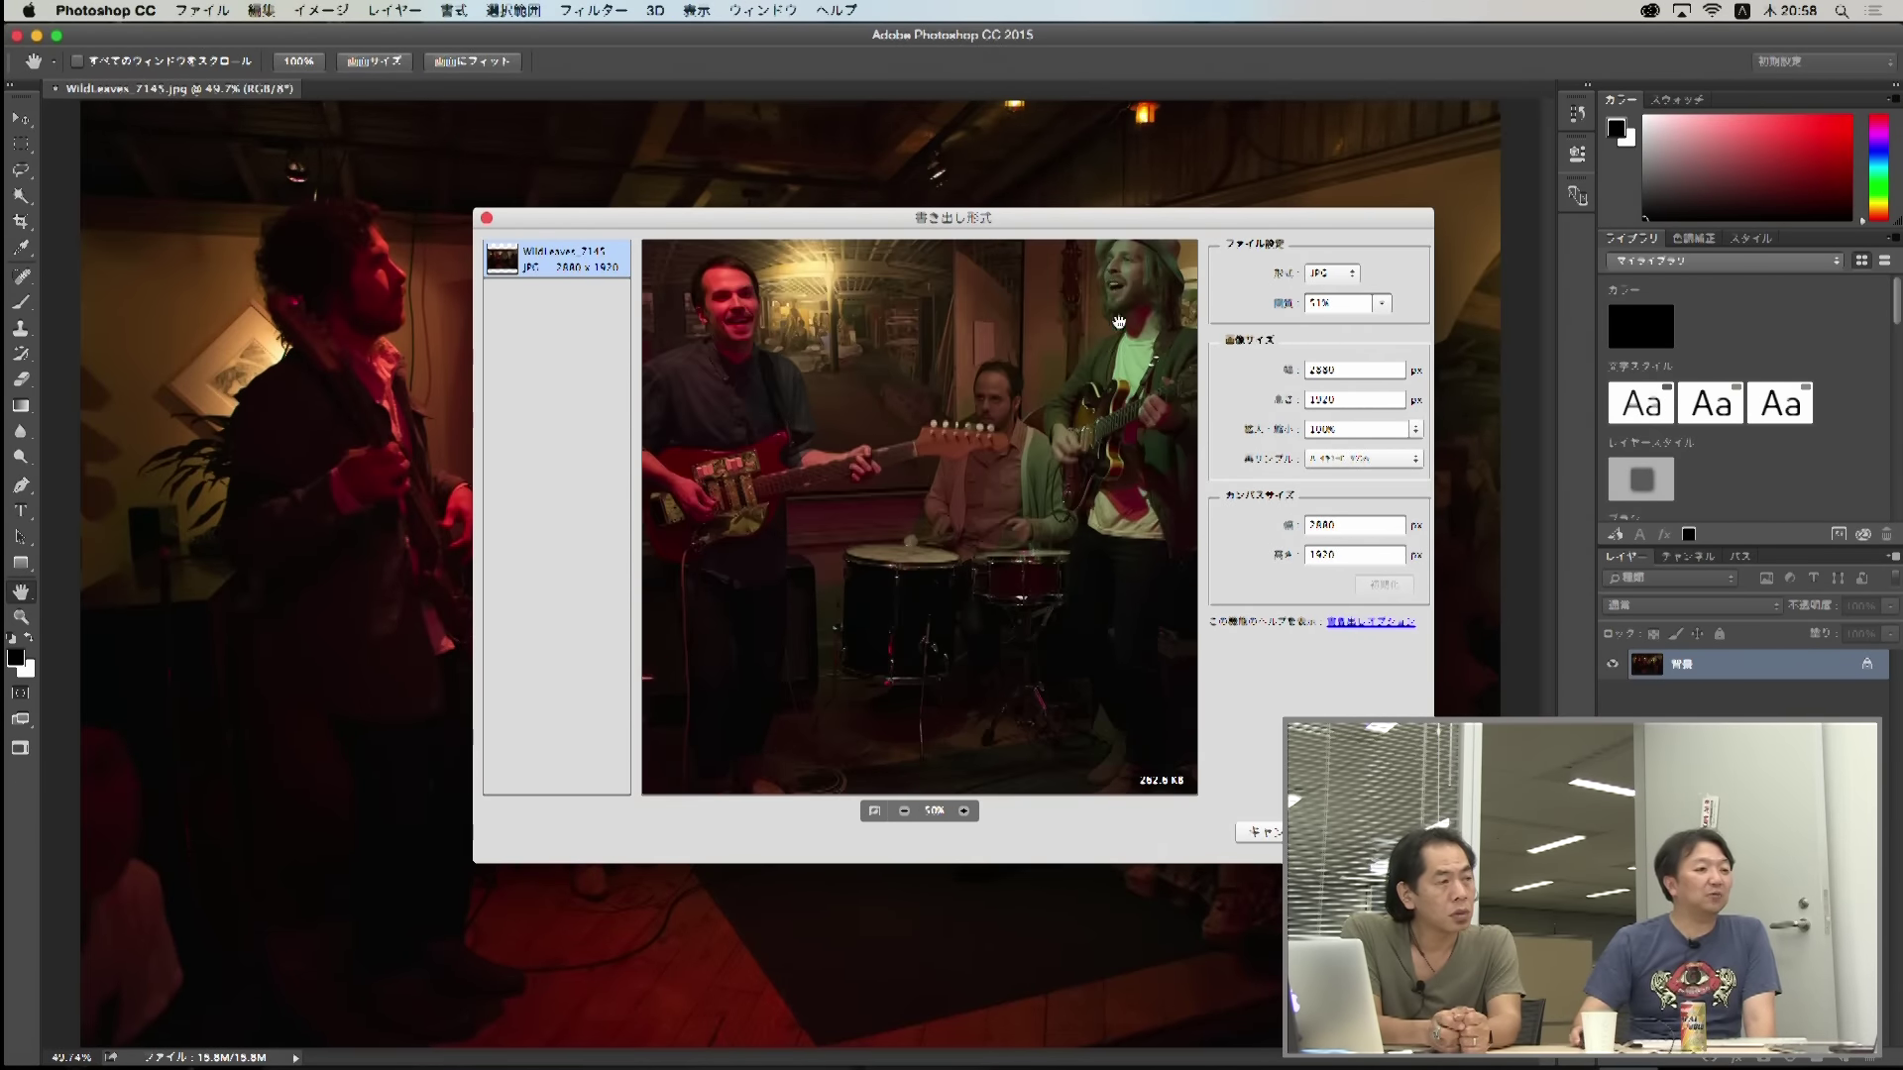
drag(1116, 324, 997, 681)
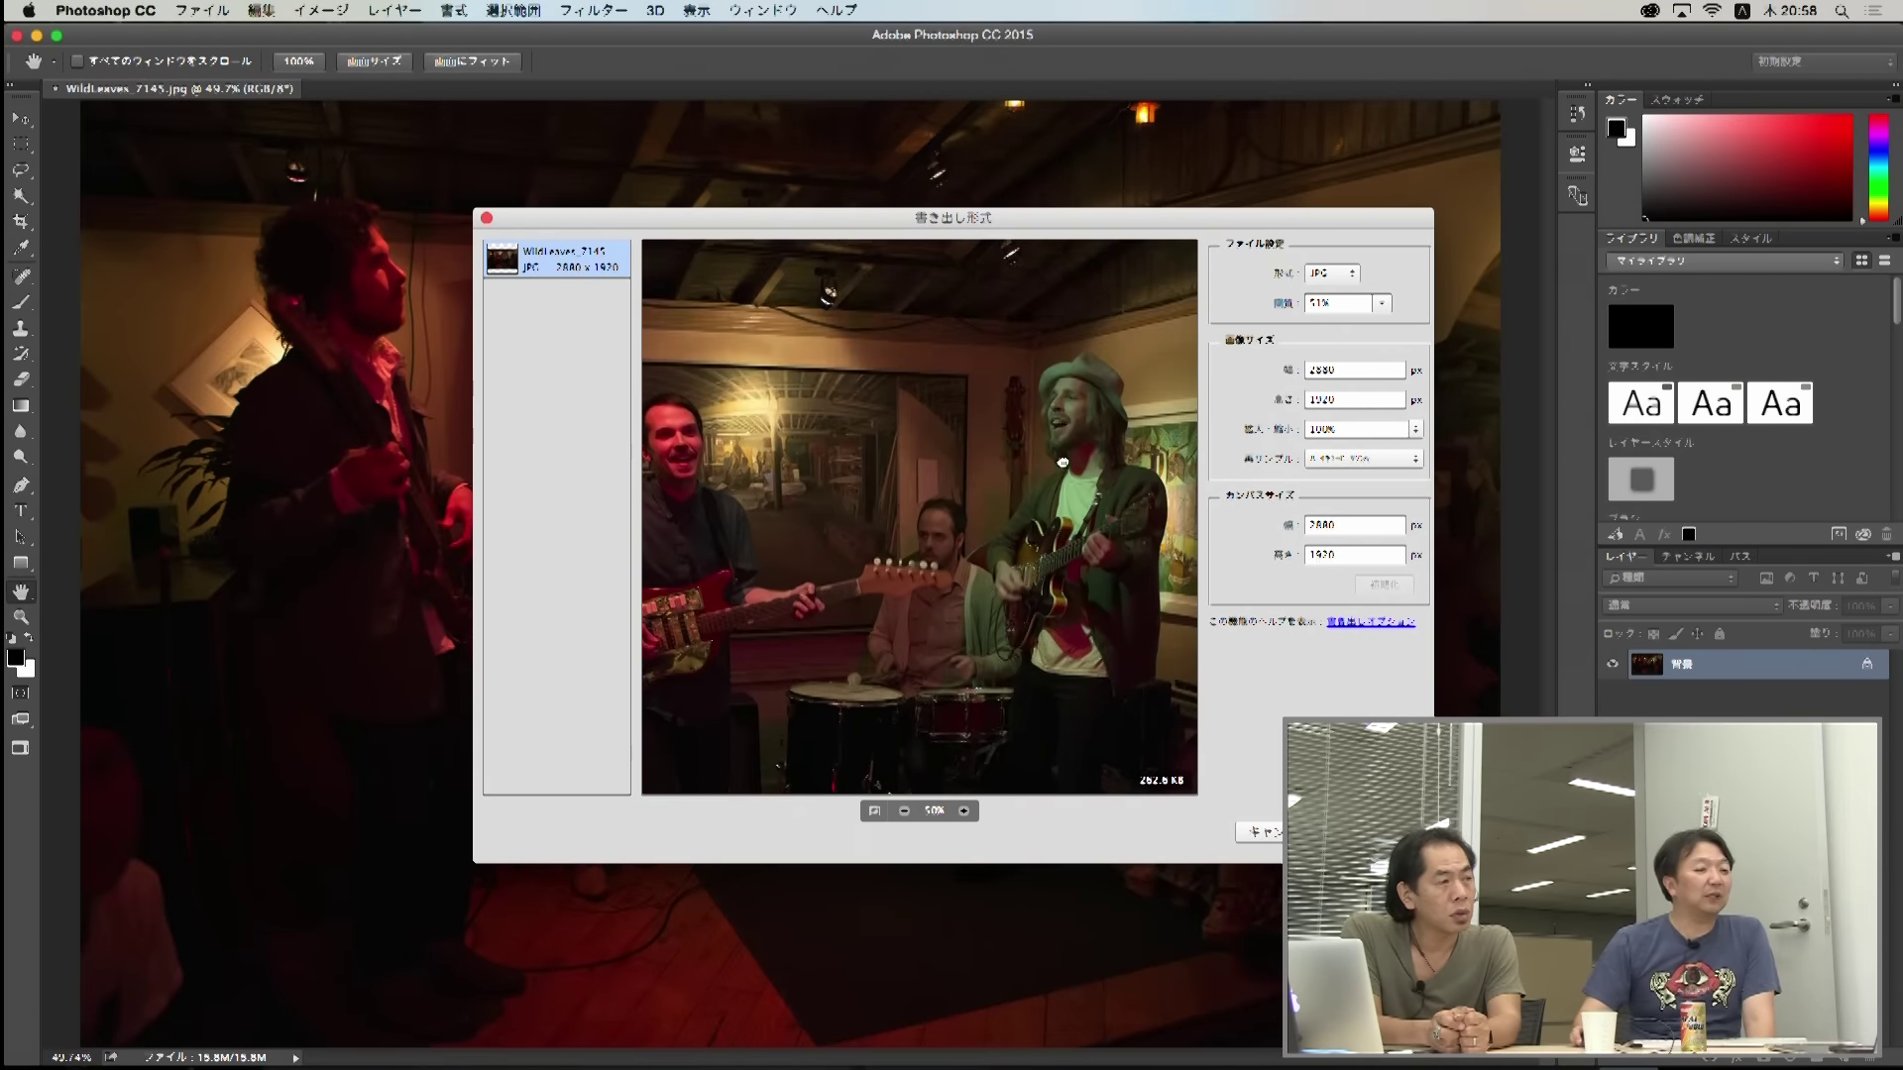
click(965, 811)
drag(1115, 412, 826, 634)
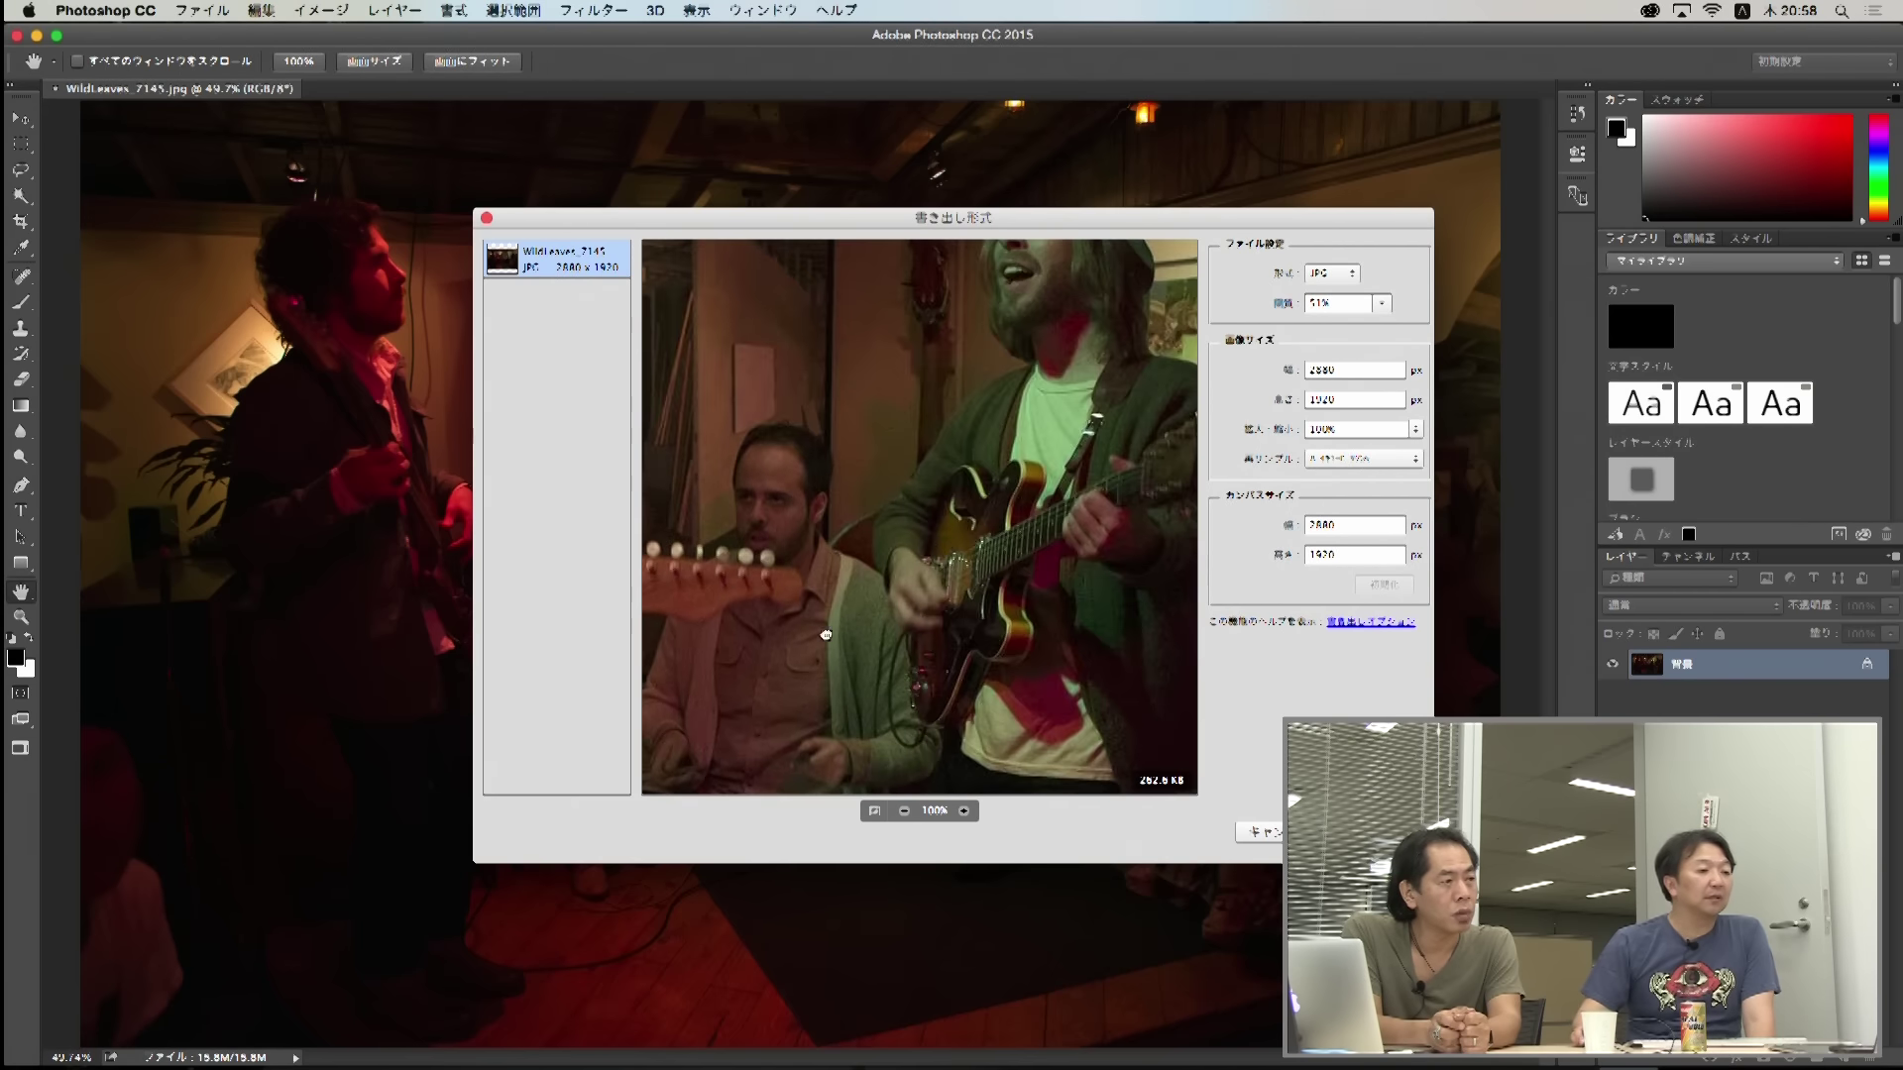
drag(1068, 371, 1031, 543)
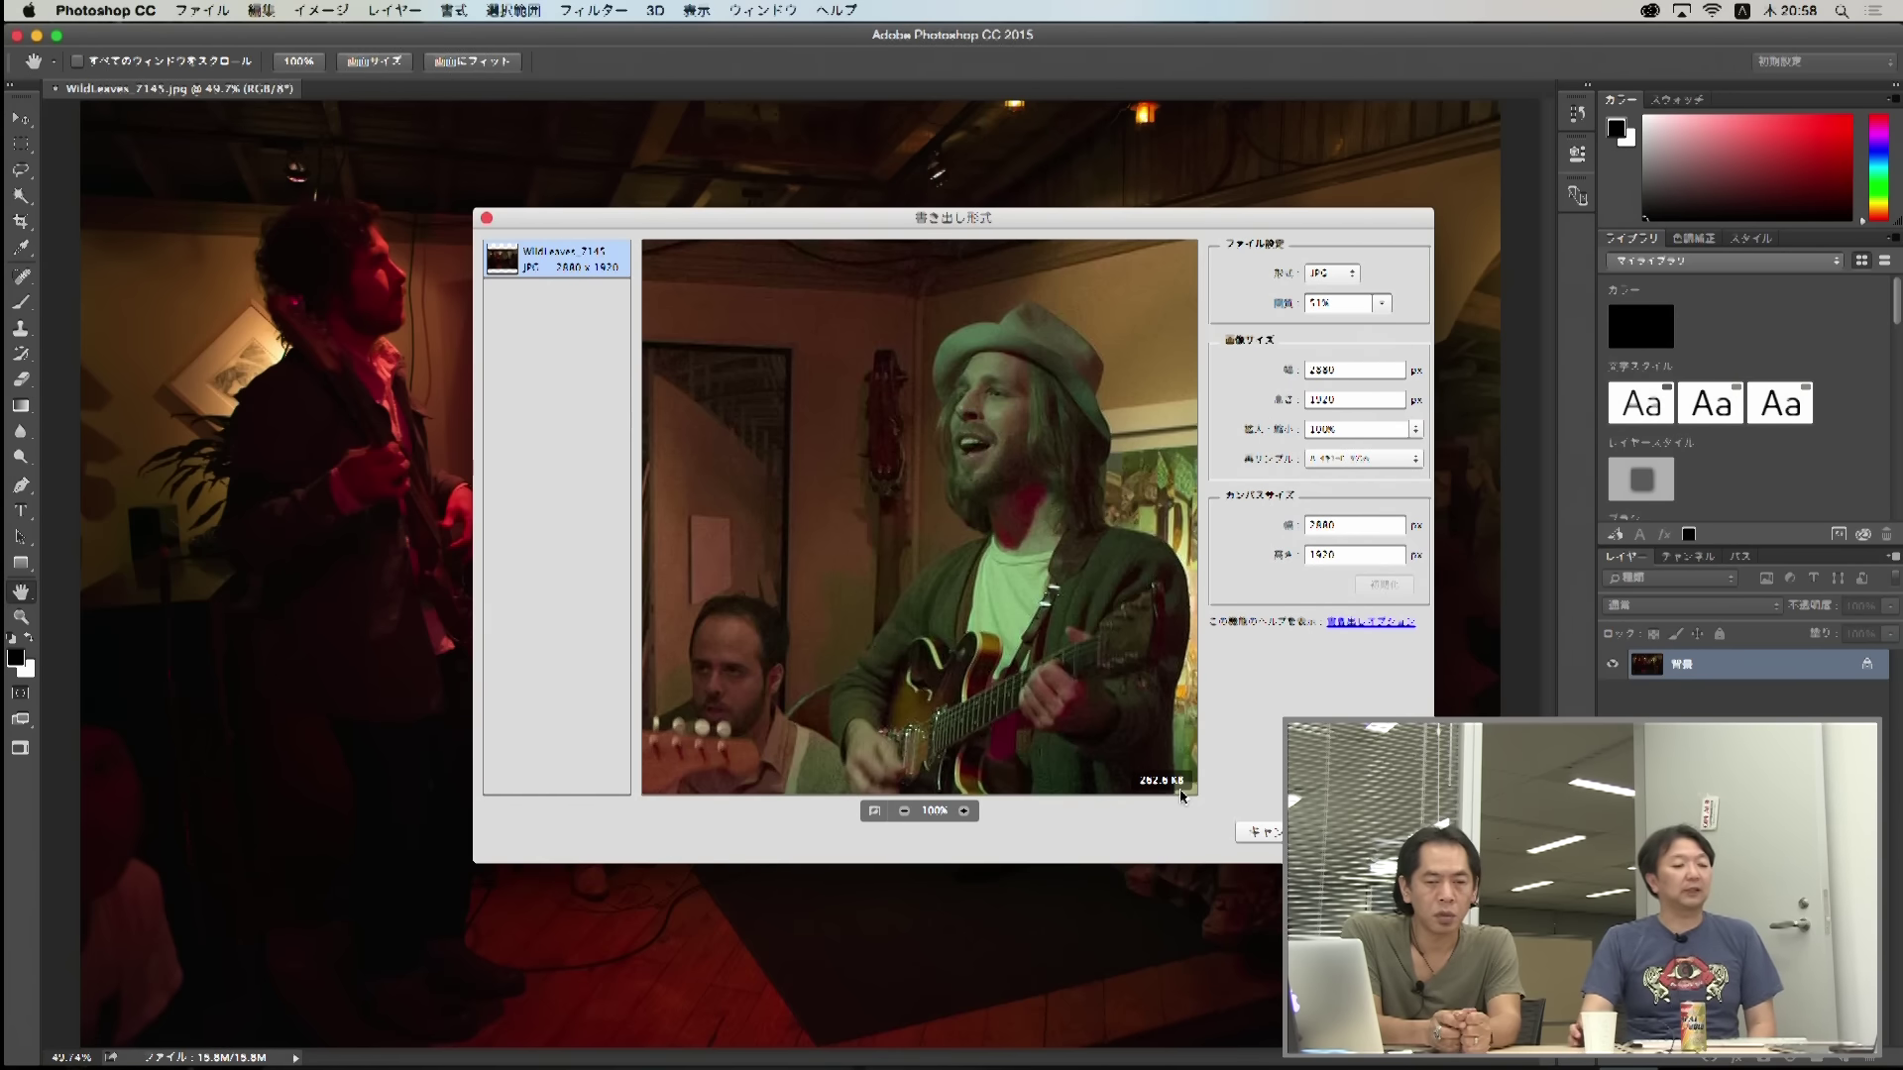
Step: Cancel the export, close the band photo, and switch over to Lightroom
click(1263, 833)
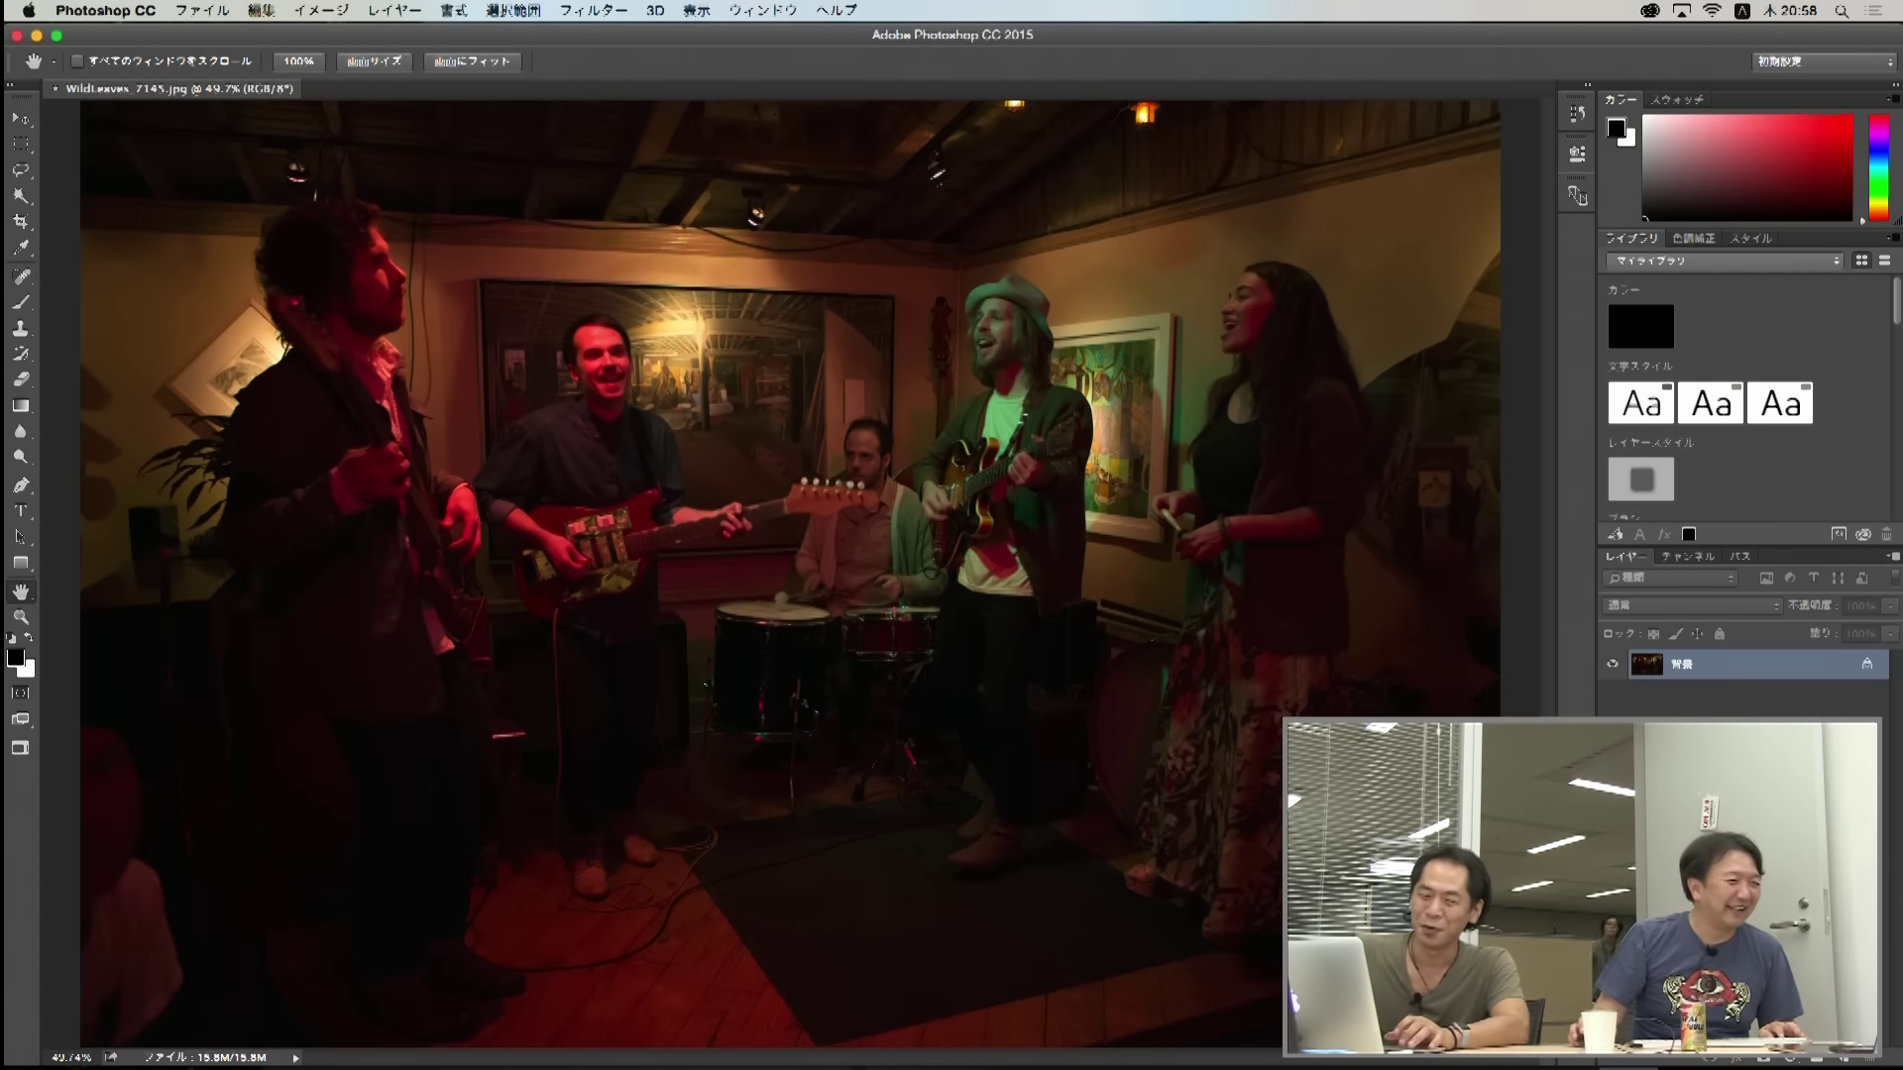
key(super+w)
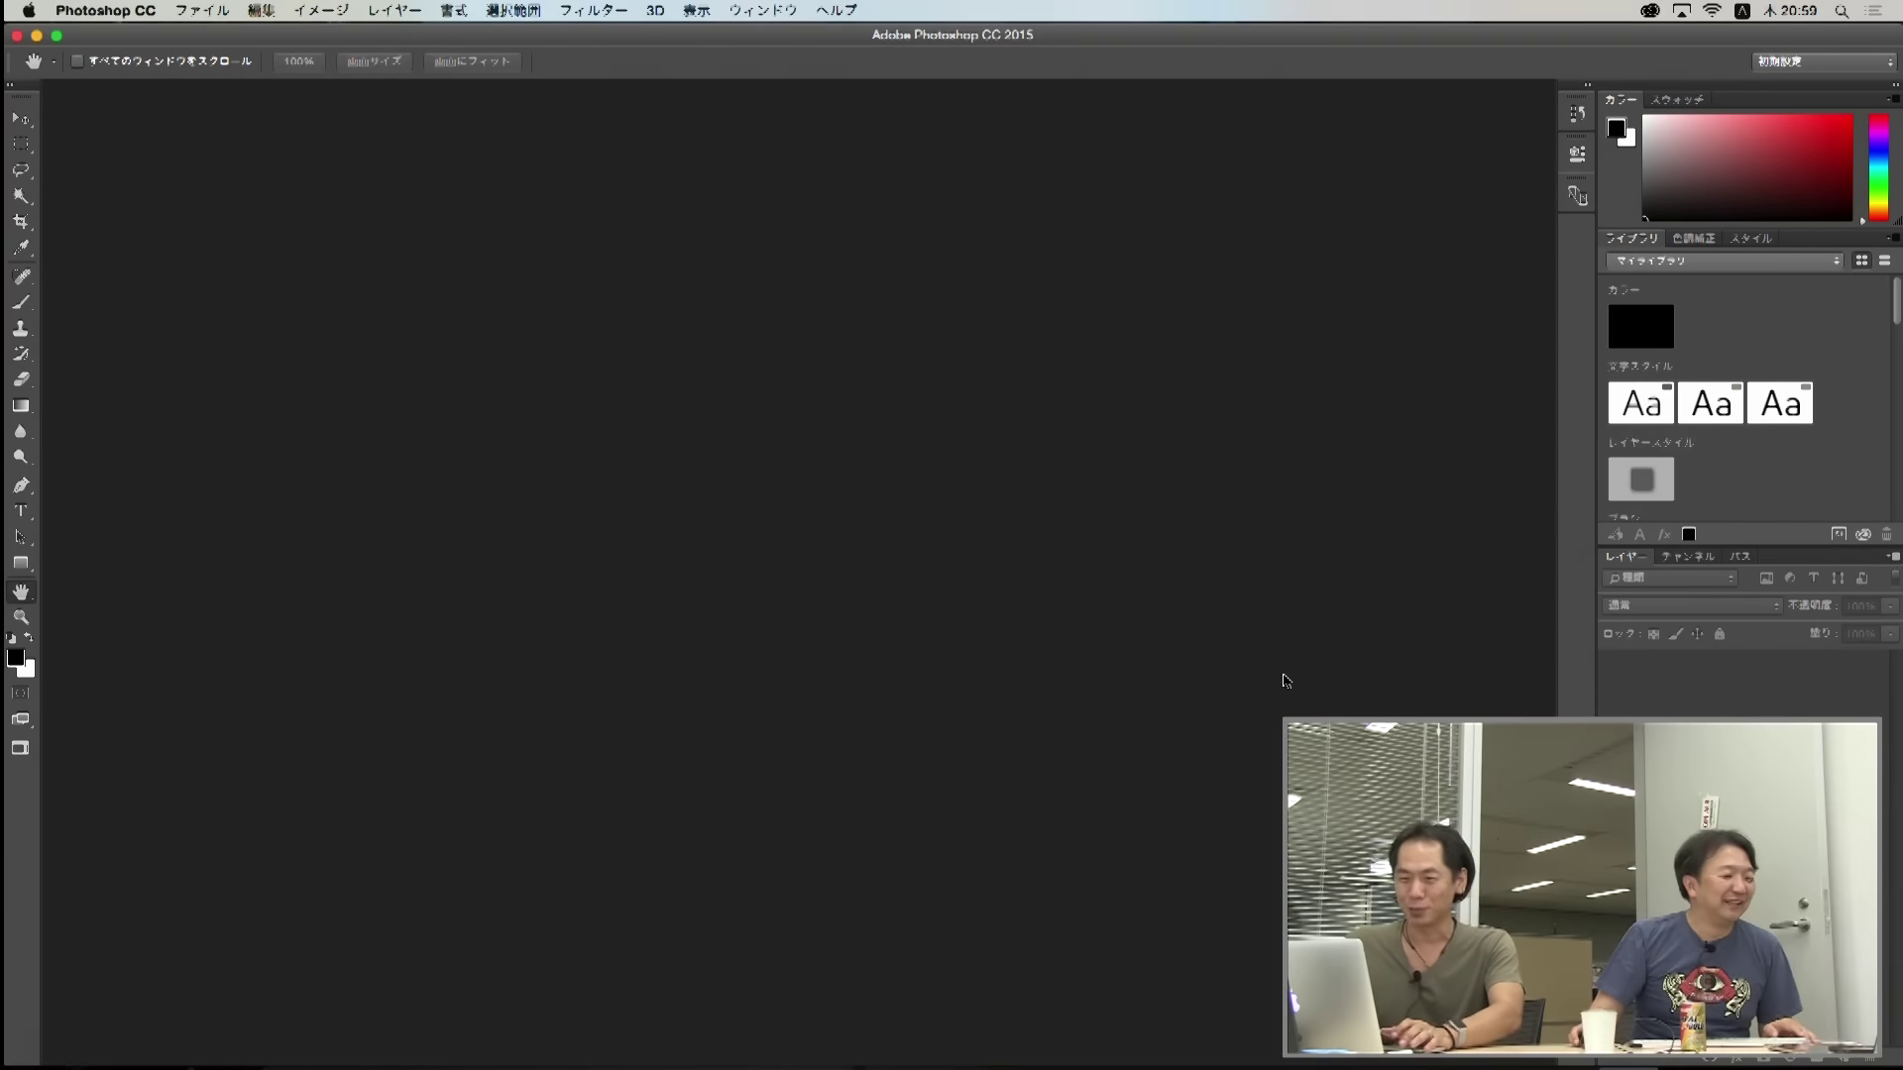
key(super+Tab)
key(super+Tab)
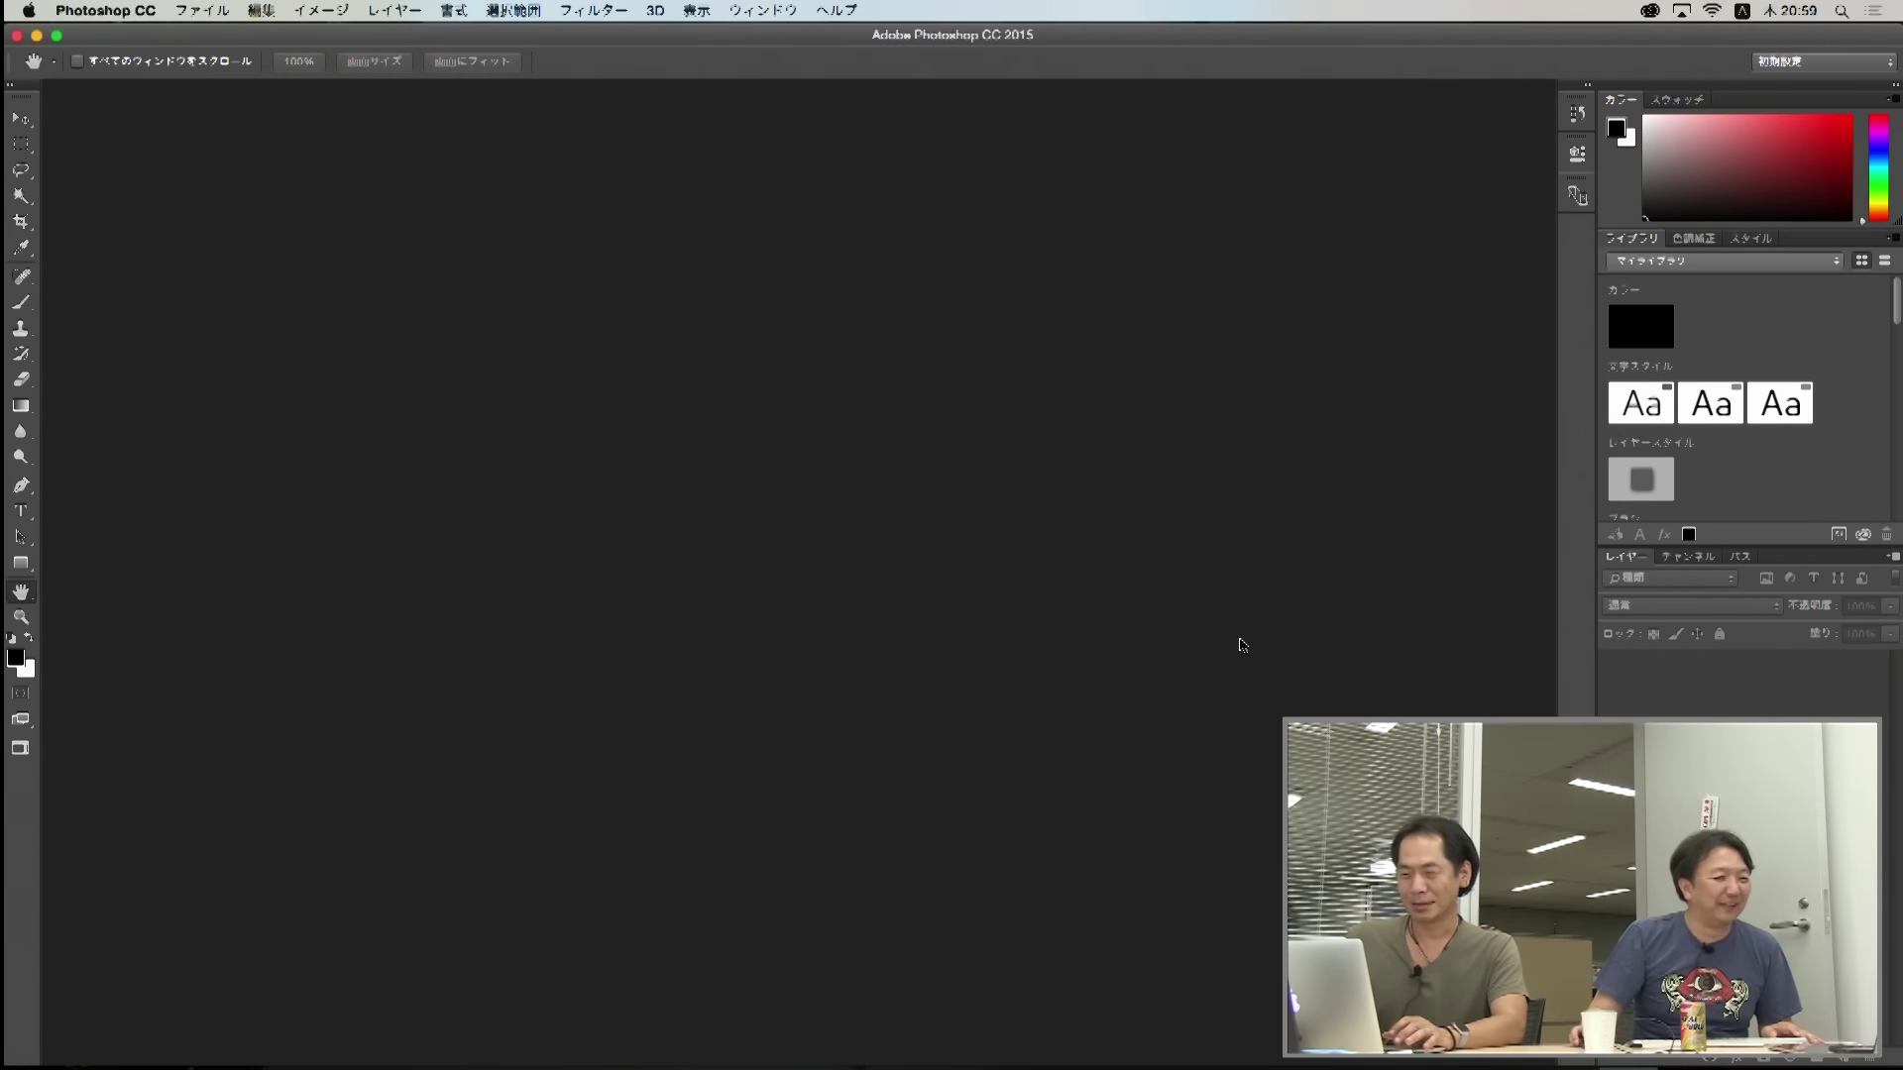
key(super+Tab)
key(super+Tab)
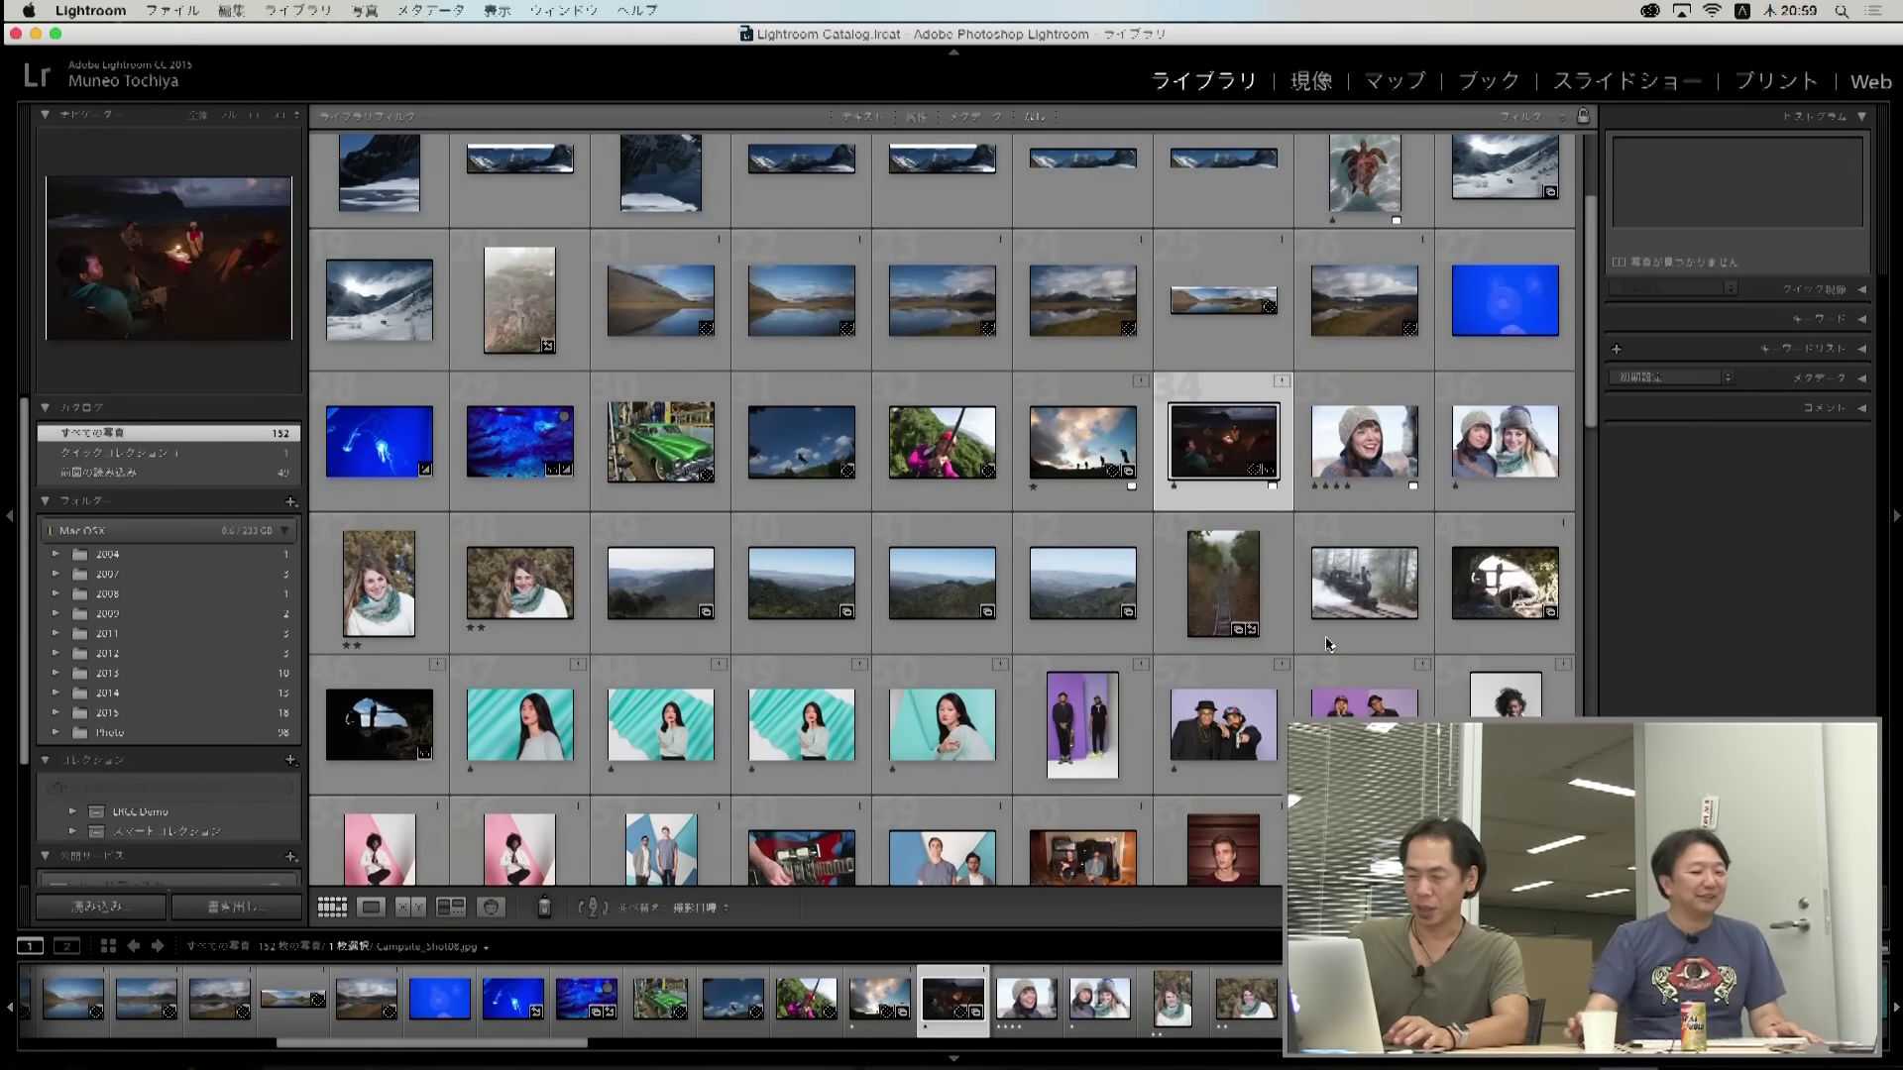